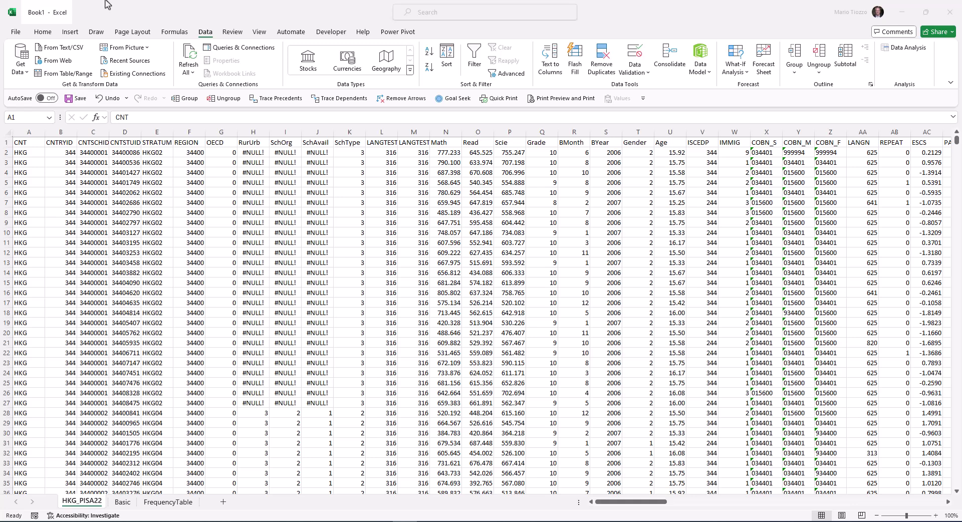
Copy the whole Scie column, header included, from the HKG_PISA22 sheet into the Basic sheet starting at A1.
click(510, 143)
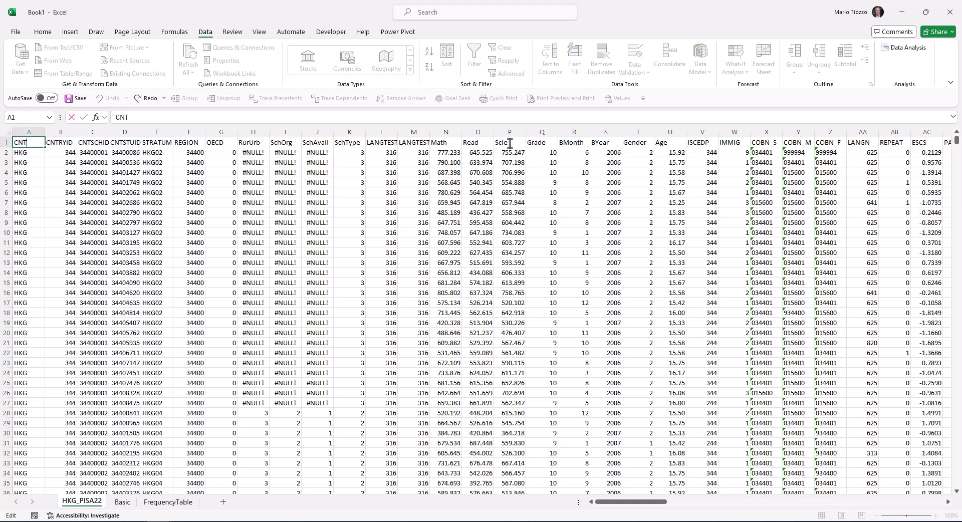
click(510, 143)
key(ctrl+shift+Down)
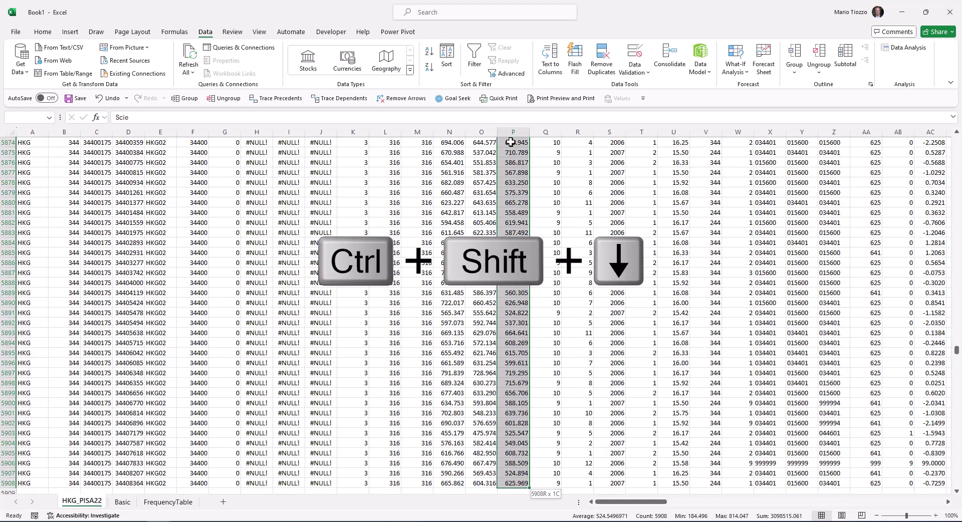
key(ctrl+c)
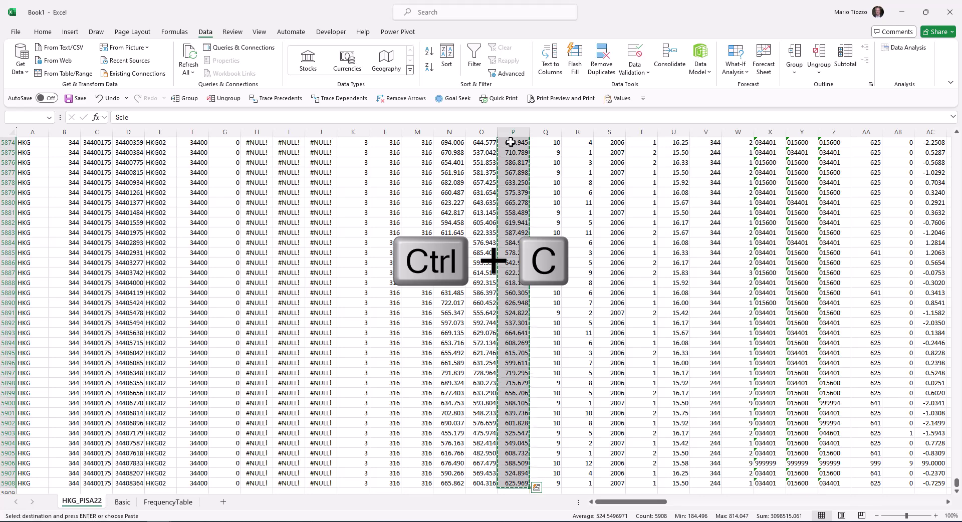
click(117, 507)
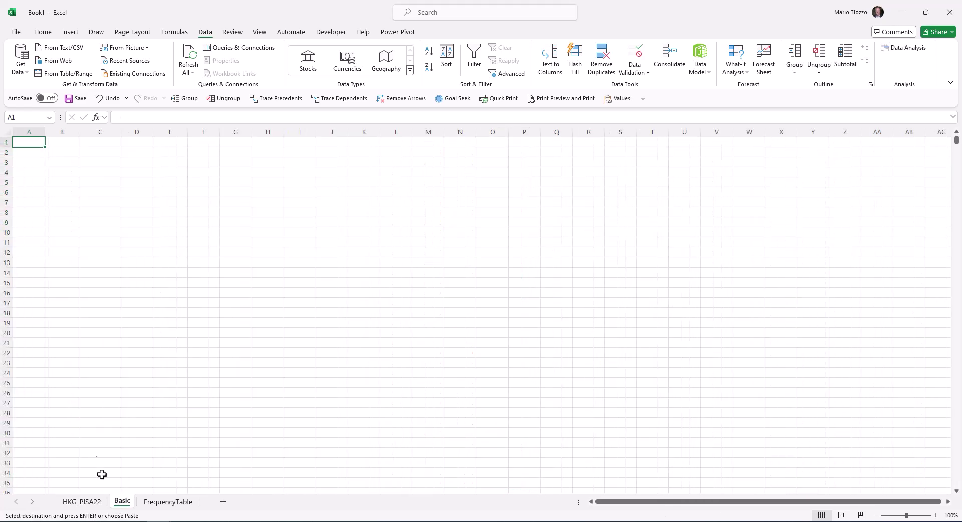
key(ctrl+v)
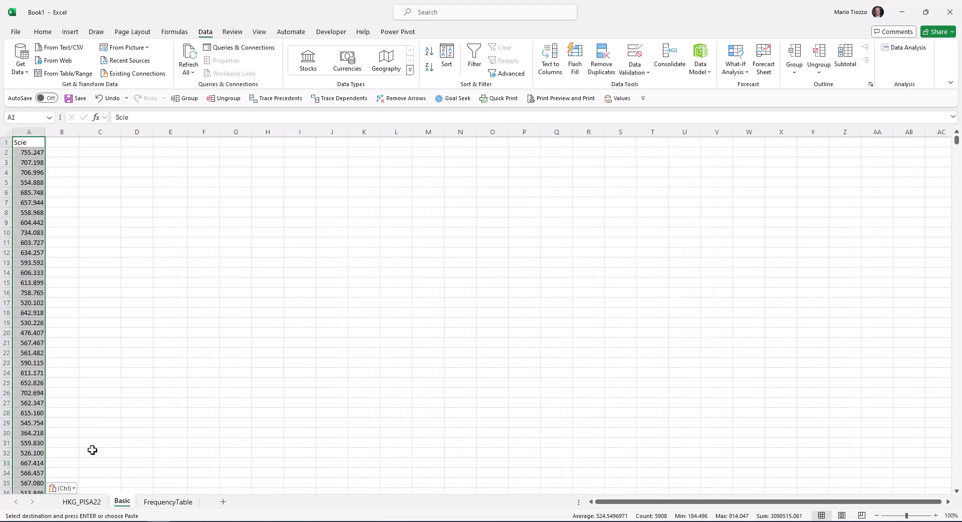
Calculate the minimum of the Scie scores in cell F2 with =MIN(A2:A5908).
click(203, 142)
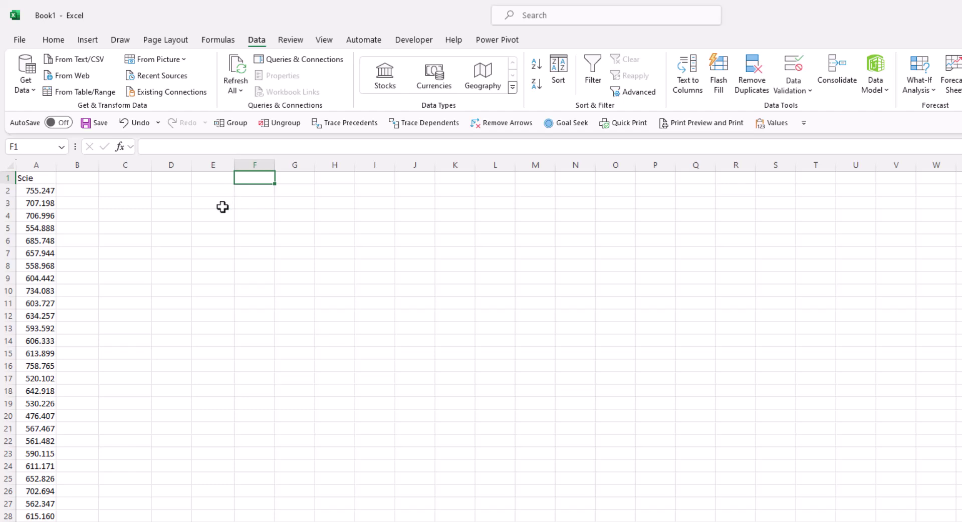
click(249, 191)
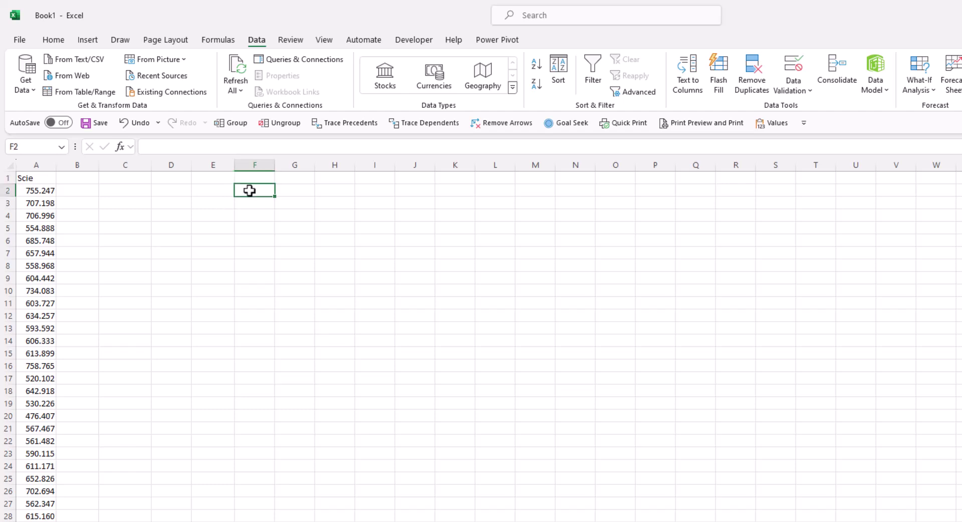
text(=)
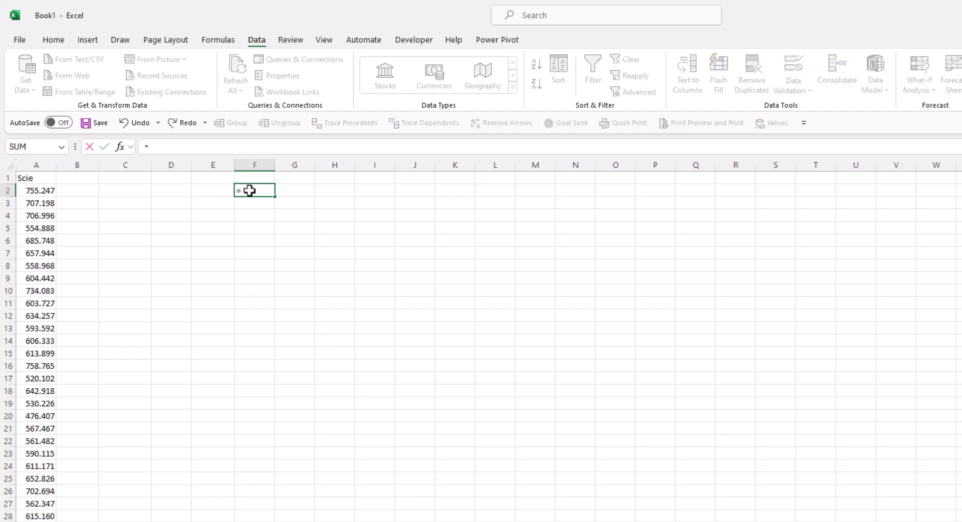
text(min()
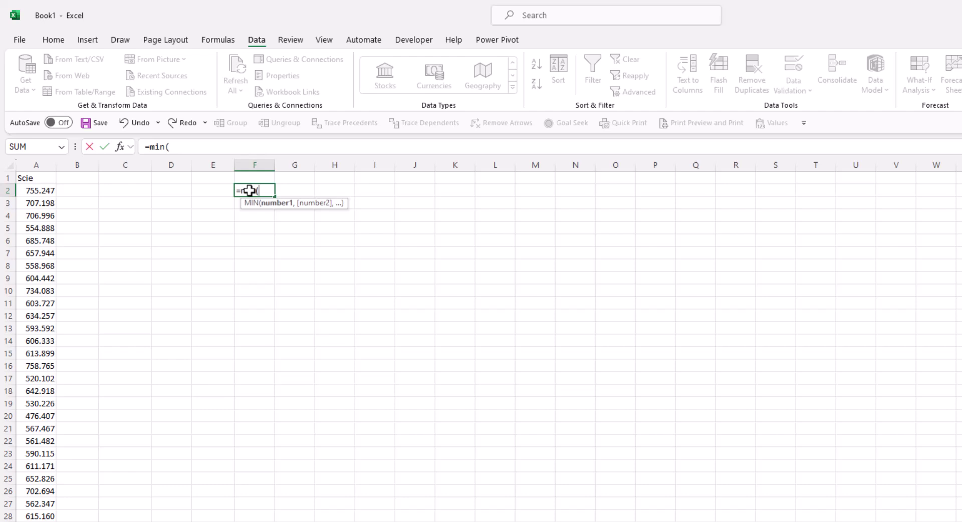
click(40, 191)
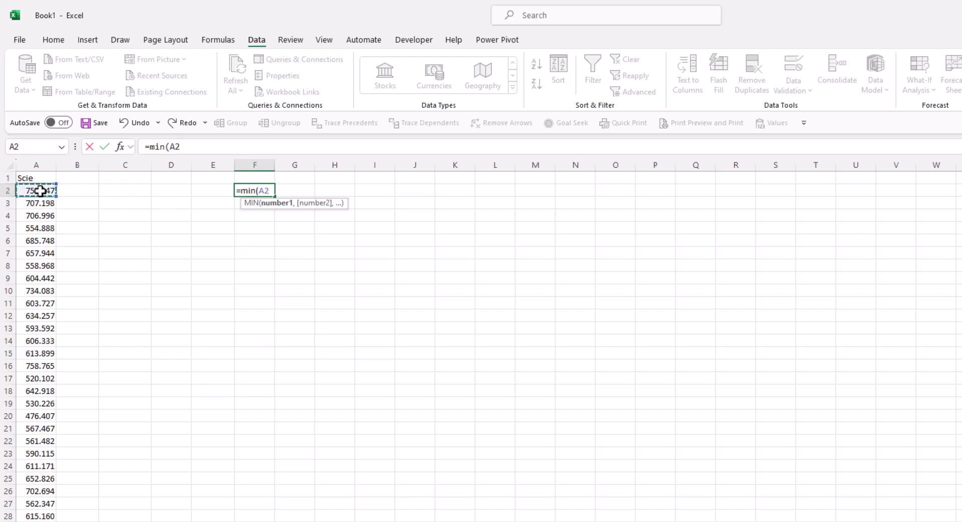
key(ctrl+shift+Down)
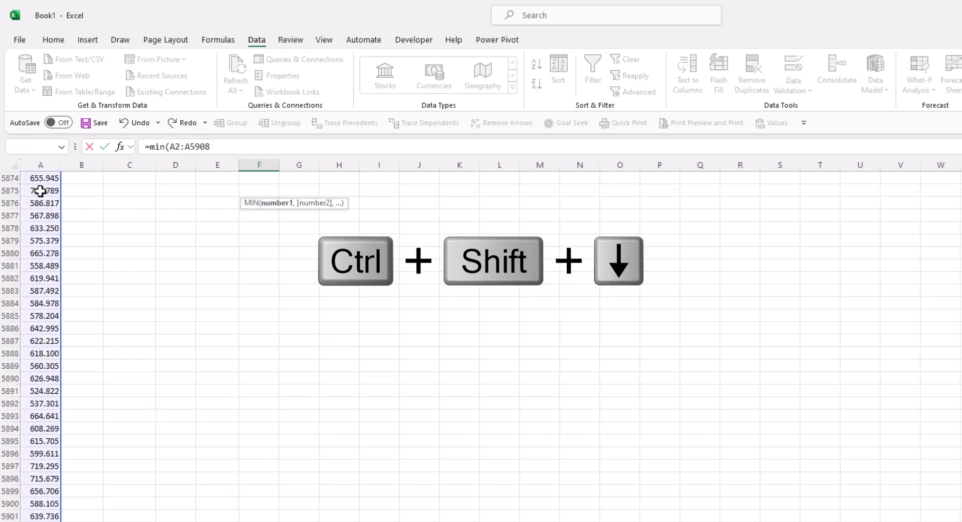
text())
key(Return)
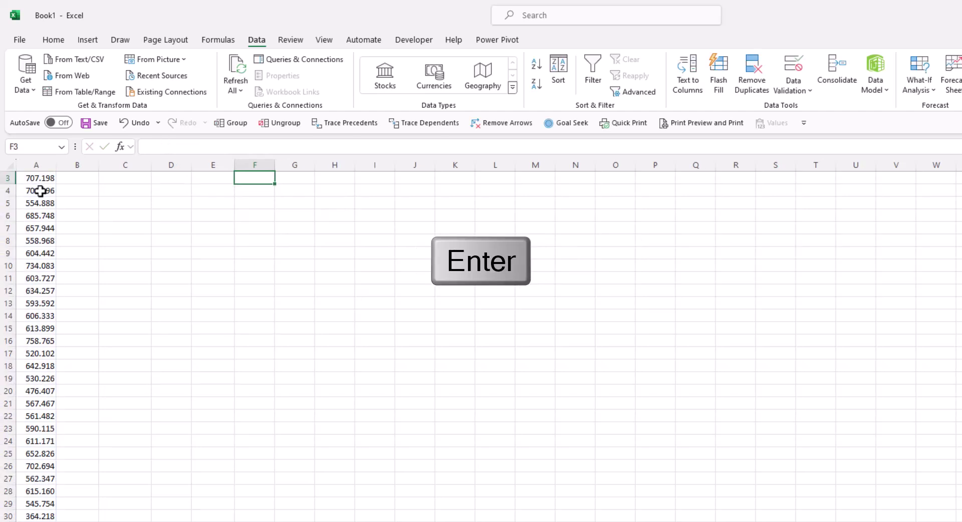
Label the minimum result by entering "Minimum" in cell E2.
scroll(40, 190, up, 1)
key(Left)
text(Minimum)
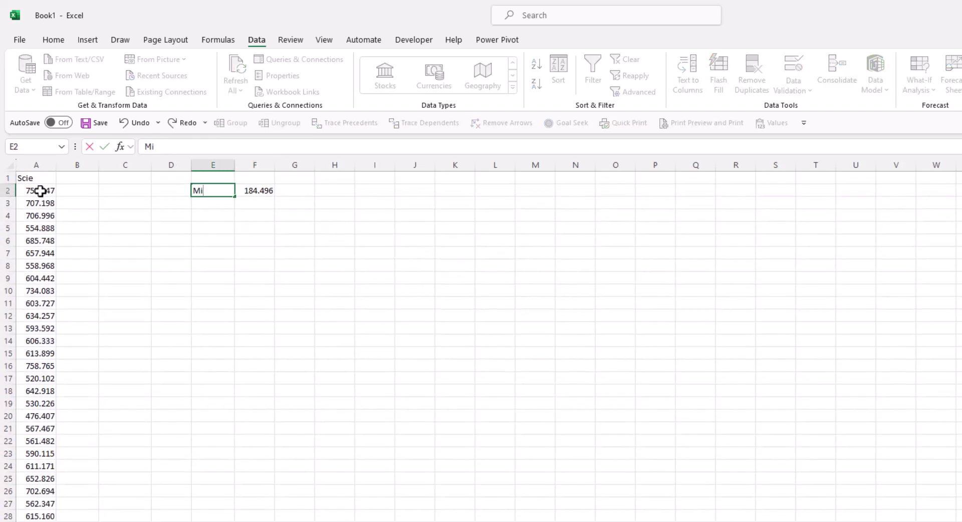
key(Return)
Calculate the maximum of the Scie scores in cell F3 with =MAX(A2:A5908).
key(Right)
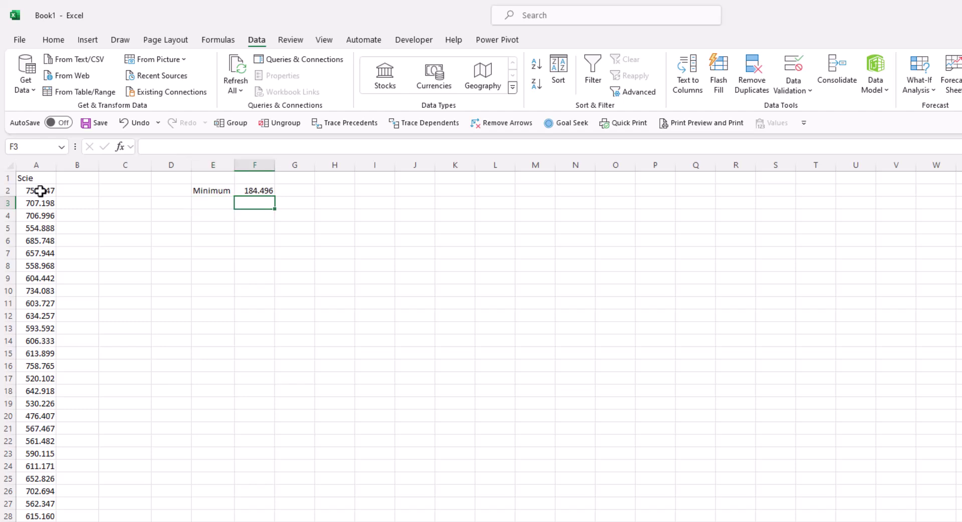
text(=max()
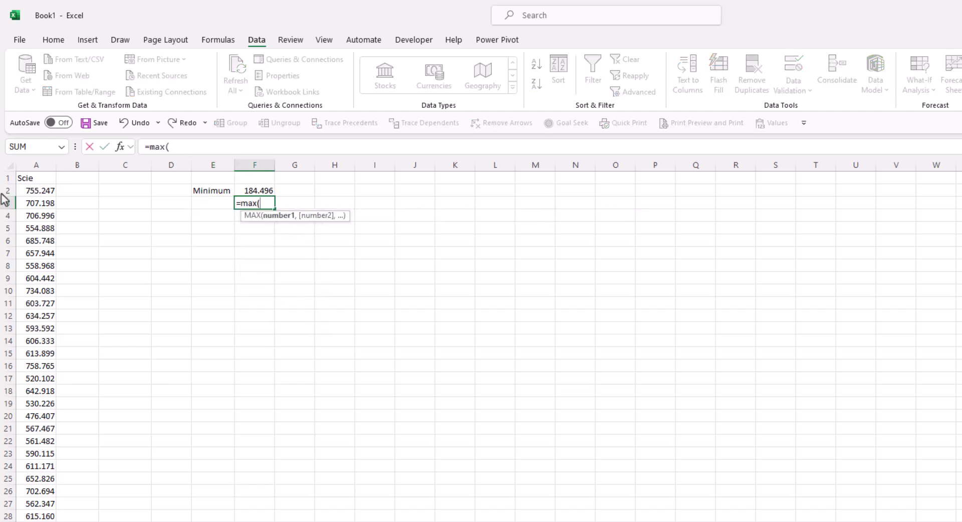
click(33, 190)
key(ctrl+shift+Down)
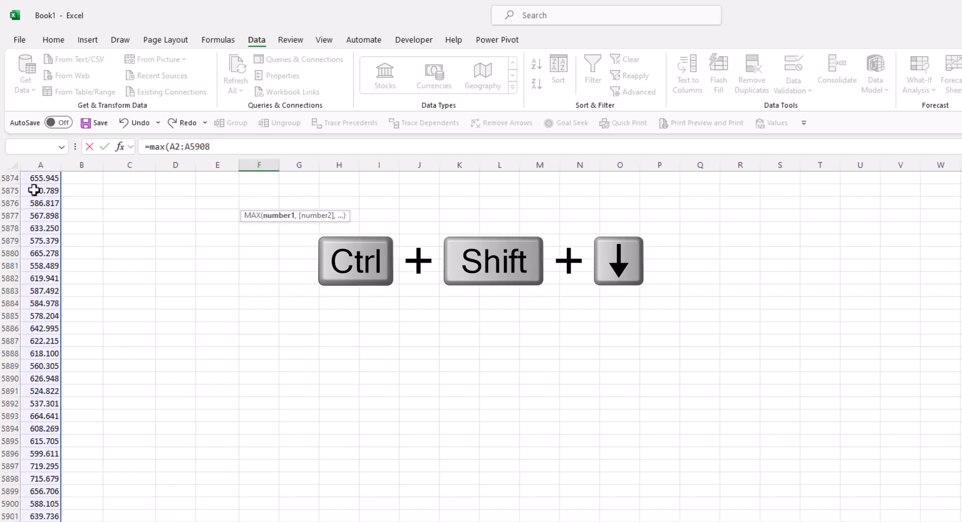
key(Return)
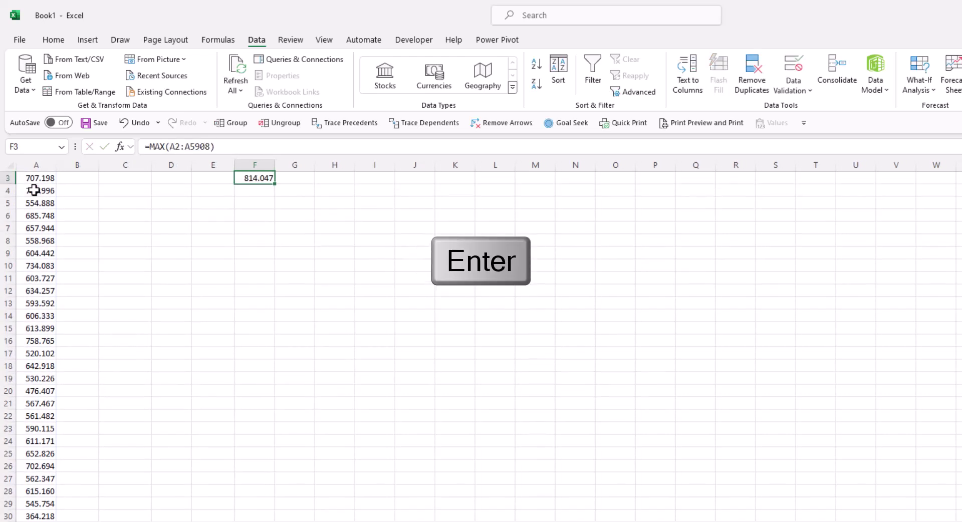
Label the maximum result by entering "Maximum" in cell E3.
key(Up)
key(Left)
text(Maximum)
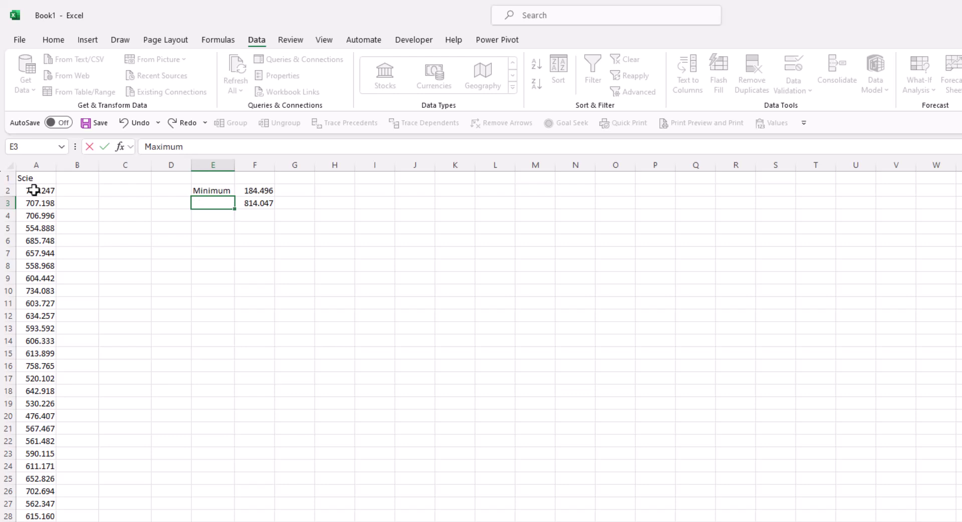
key(Return)
key(Up)
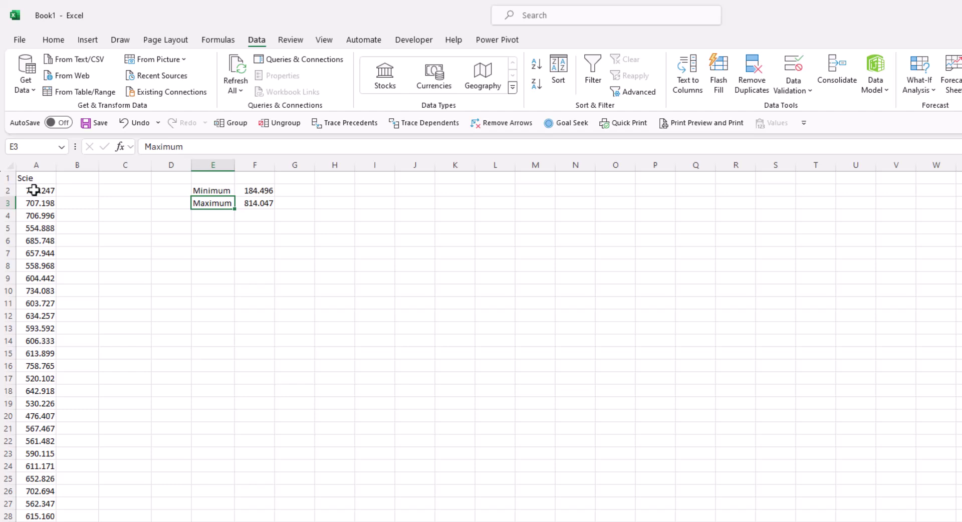
Calculate the range in cell F4 by subtracting the minimum from the maximum with =F3-F2.
click(250, 216)
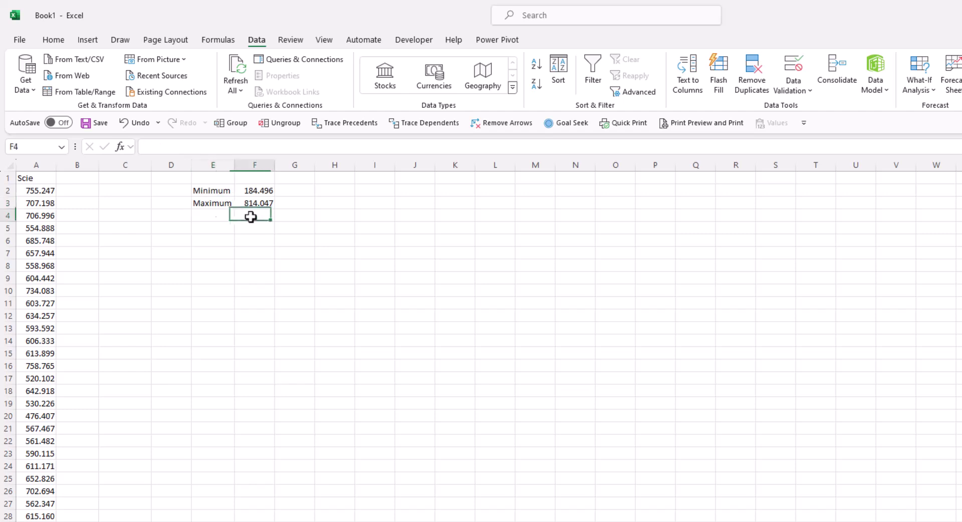
text(=)
key(Up)
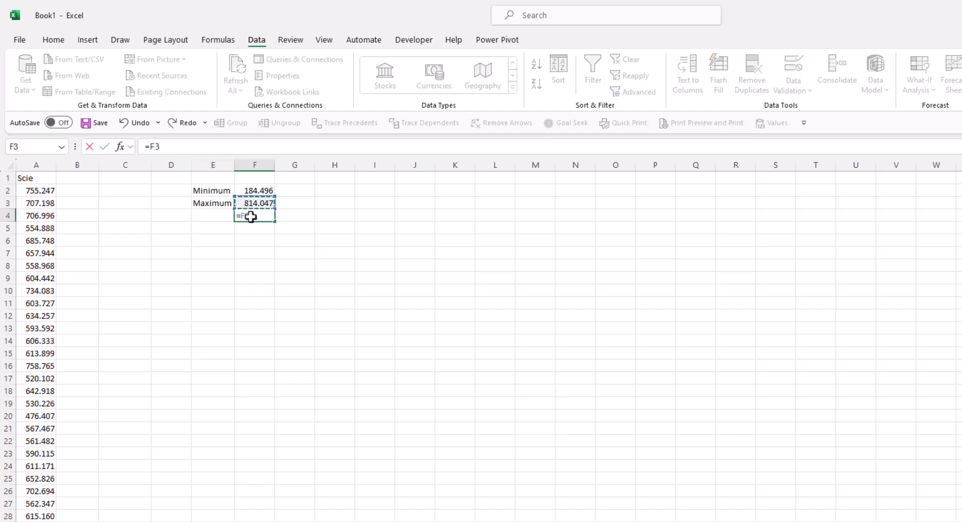
text(-)
key(Up)
key(Up)
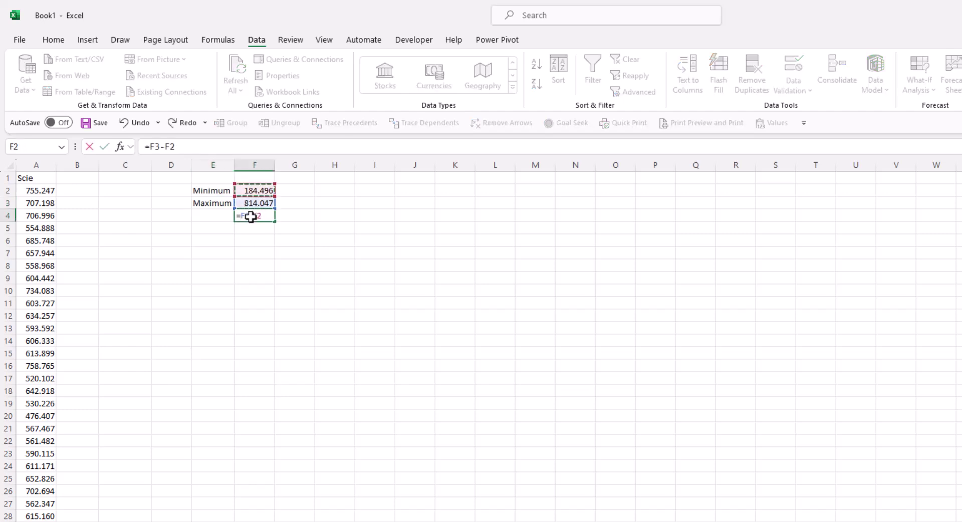
key(Return)
Label the difference between maximum and minimum by entering "Range" in cell E4.
key(Up)
key(Left)
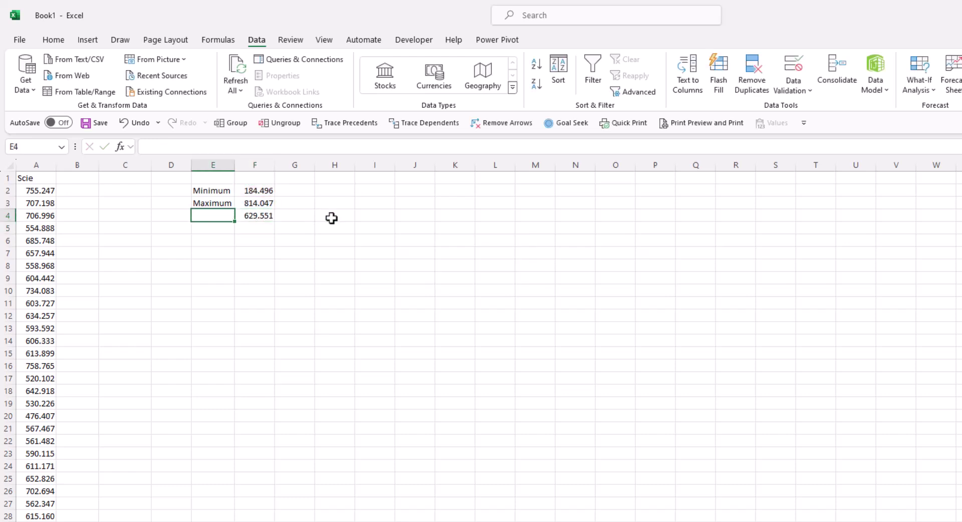
text(Range)
key(ctrl+Return)
Calculate the first quartile of the Scie scores in cell I2 with =QUARTILE.INC(A2:A5908,1).
click(379, 190)
text(=)
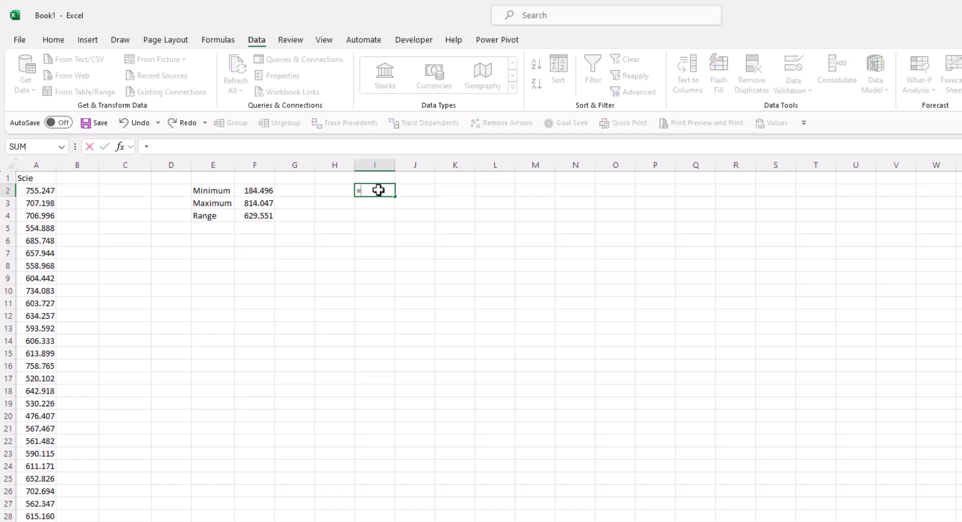
text(quar)
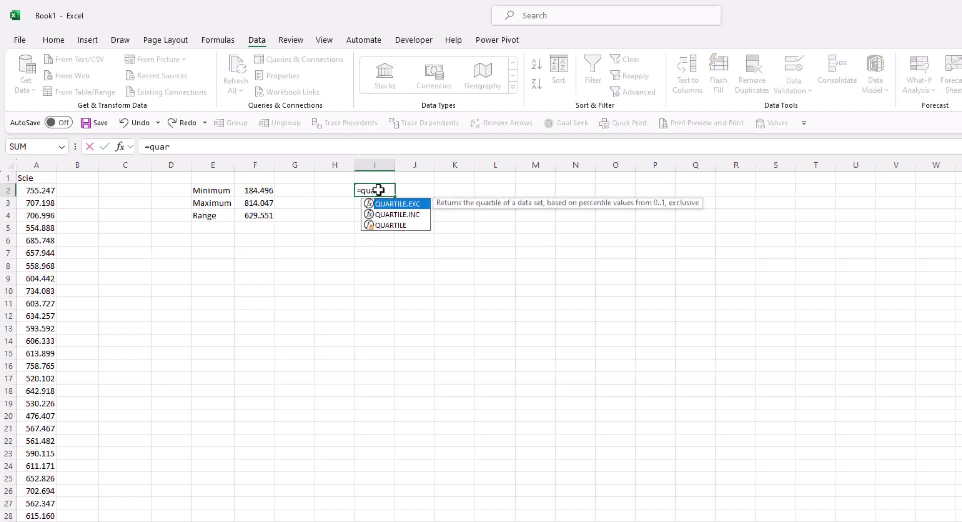
key(Down)
key(Tab)
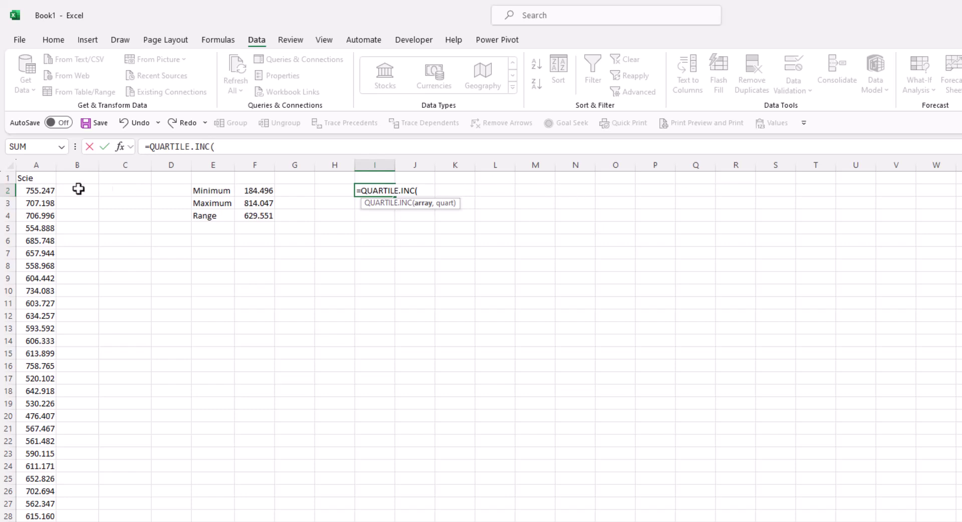
click(41, 189)
key(ctrl+shift+Down)
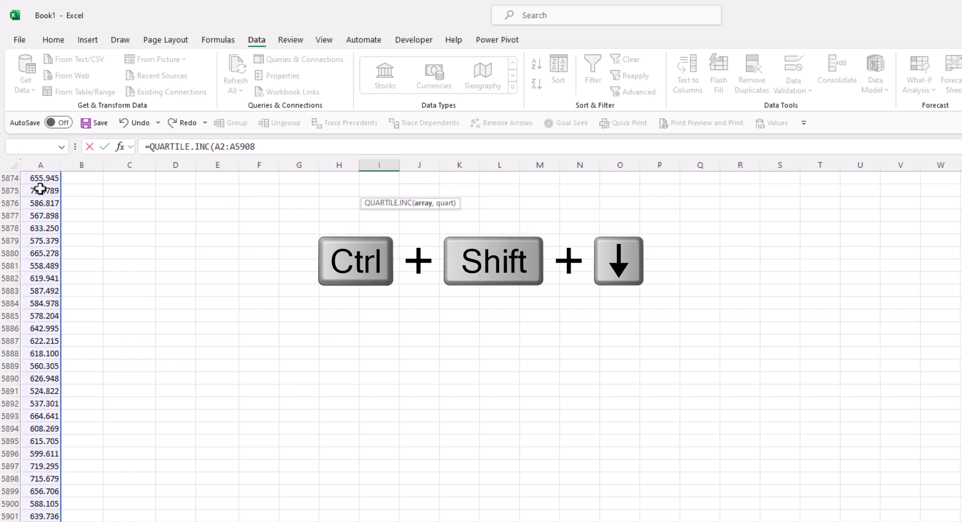
text(,)
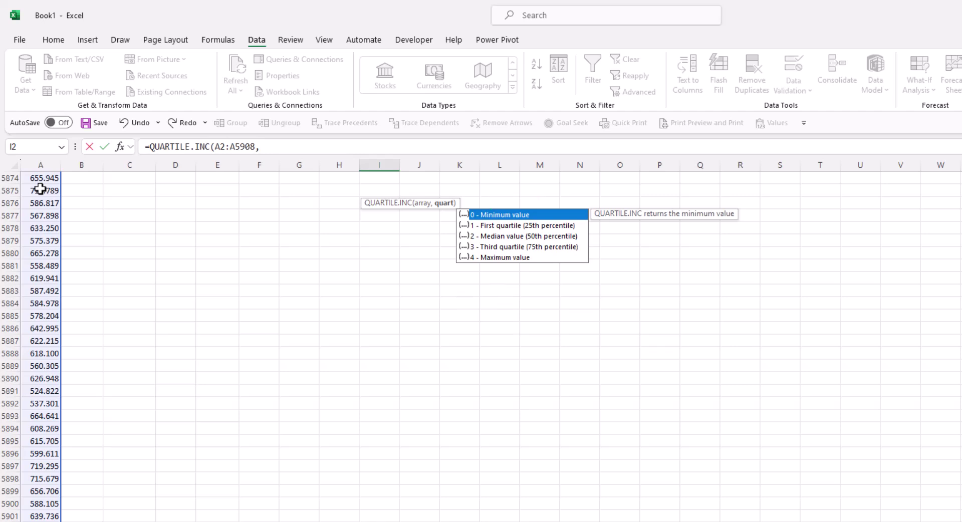
text(1))
key(Return)
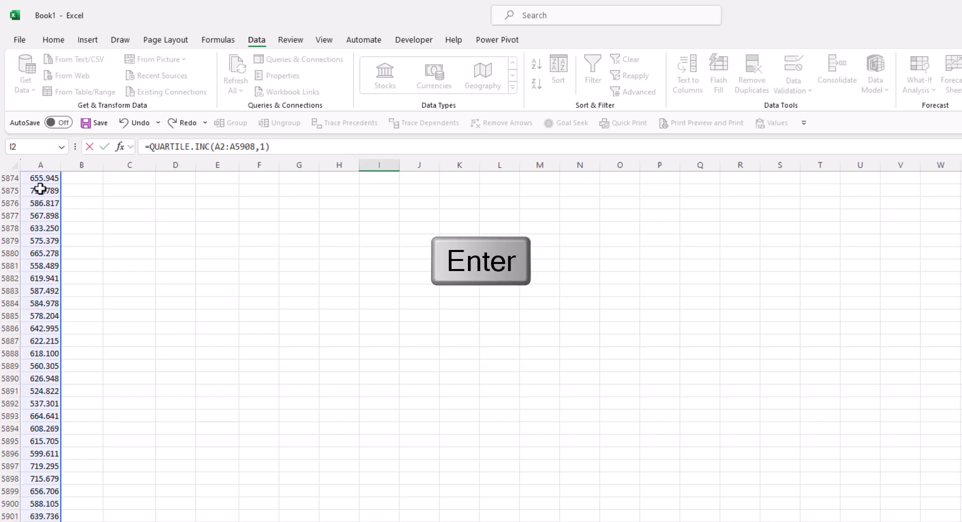
Make the data range in the I2 quartile formula absolute, as $A$2:$A$5908.
scroll(200, 183, up, 1)
click(376, 190)
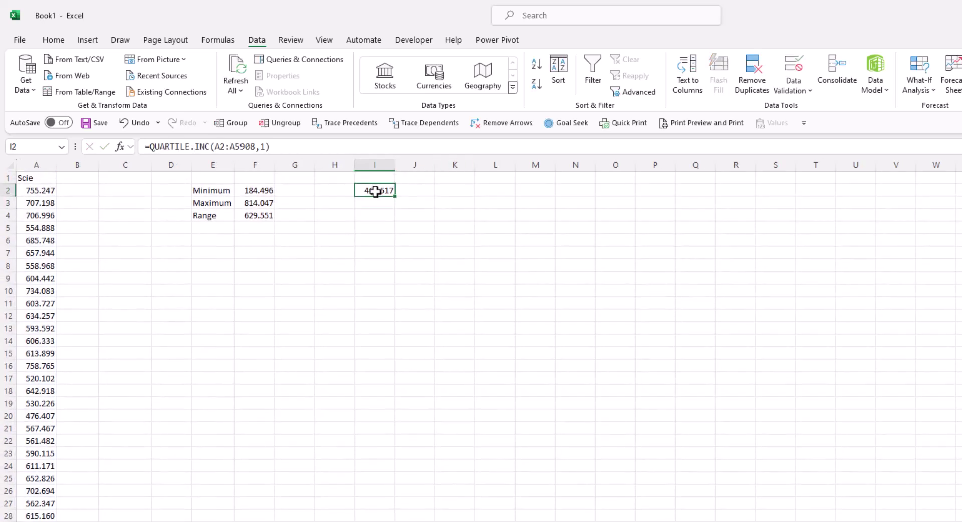
click(219, 147)
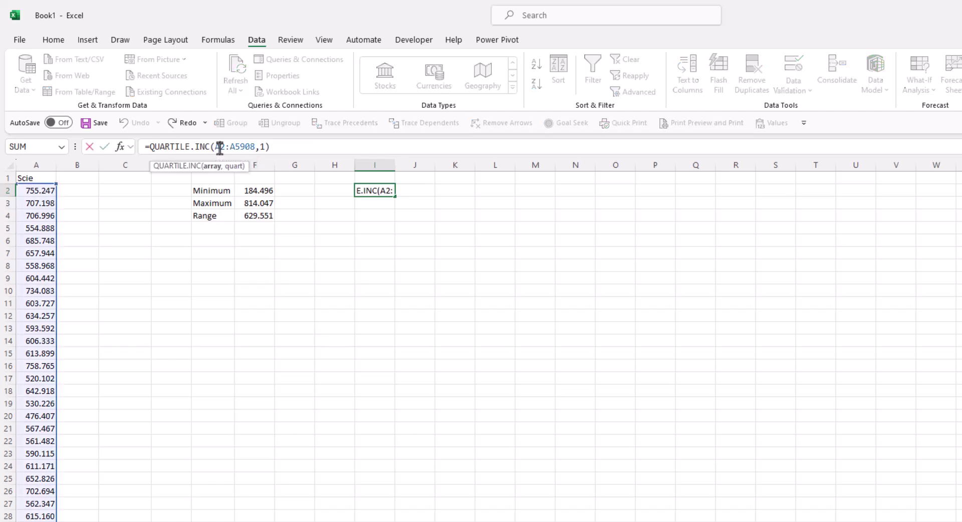
key(F4)
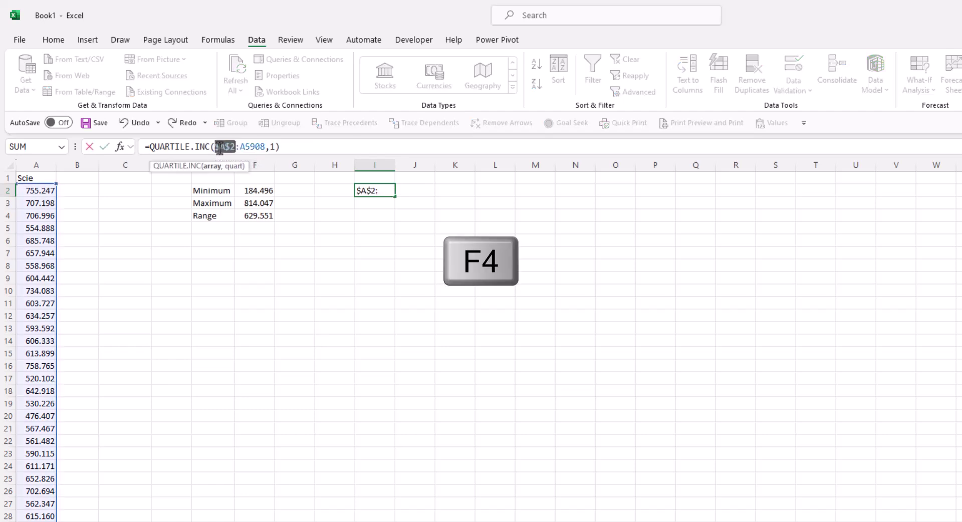
click(252, 147)
key(F4)
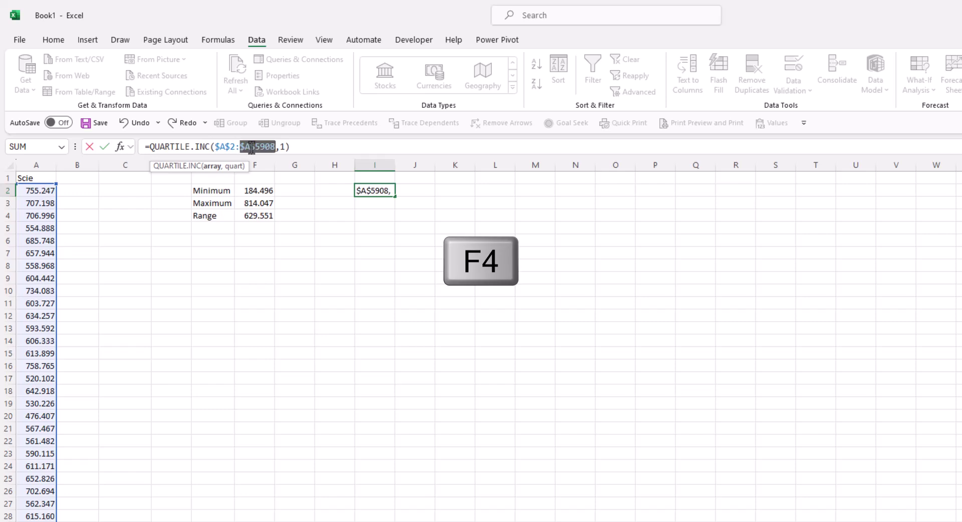
key(Return)
key(Up)
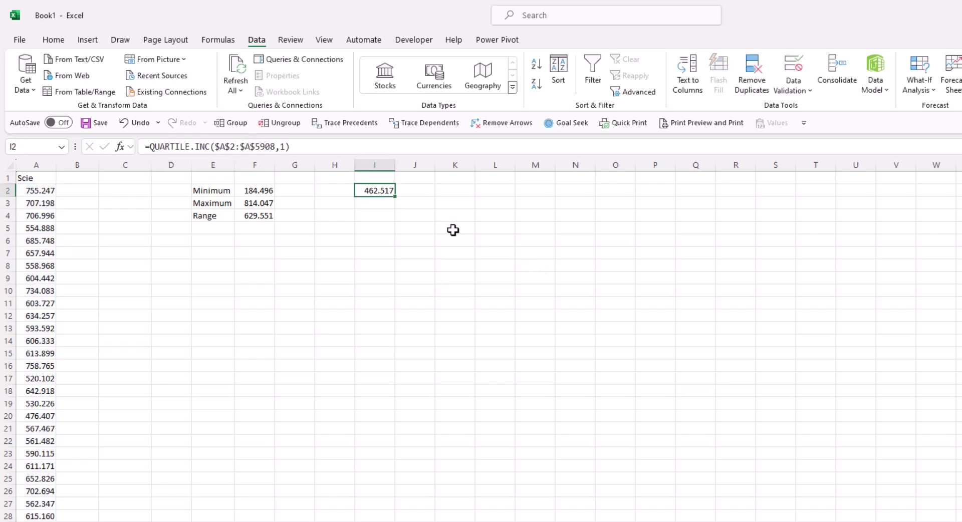
Copy the I2 quartile formula into I3 and change its quartile argument to 3.
drag(396, 196, 398, 205)
click(390, 204)
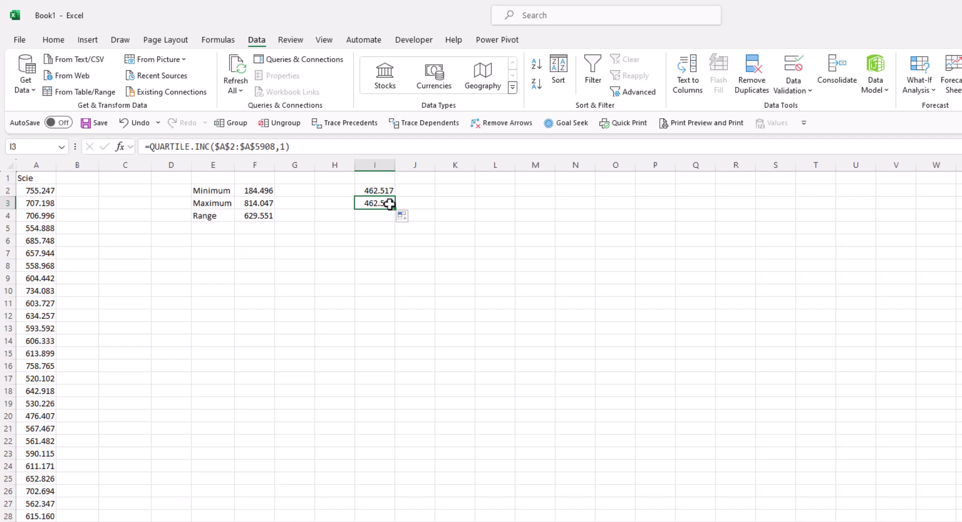
click(285, 146)
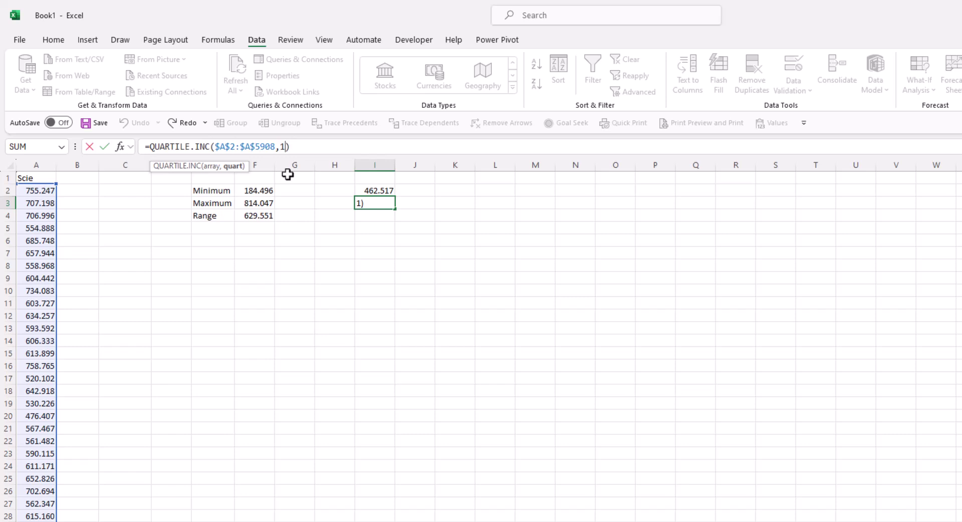
key(BackSpace)
text(3)
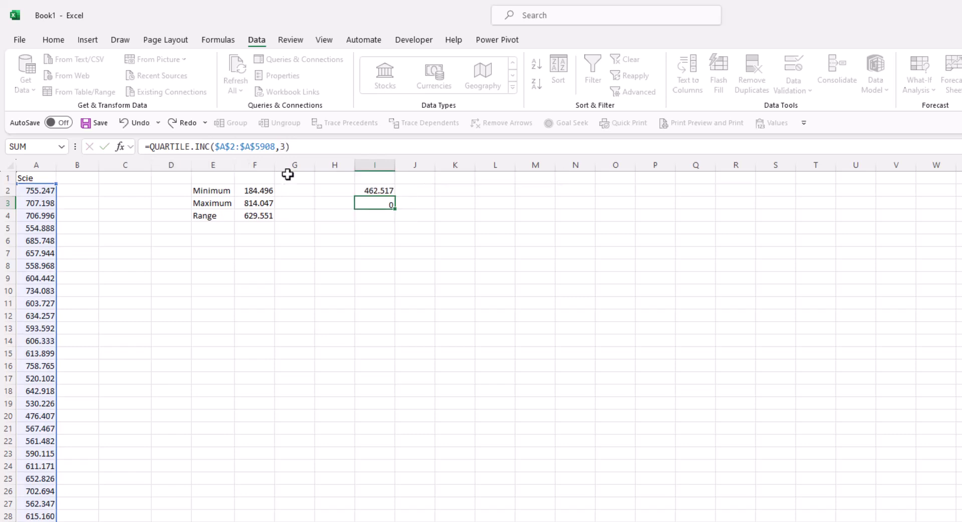
key(Return)
Label the two quartile values by entering "Q1" in cell H2 and "Q3" in cell H3.
key(Up)
key(Left)
key(Up)
text(Q1)
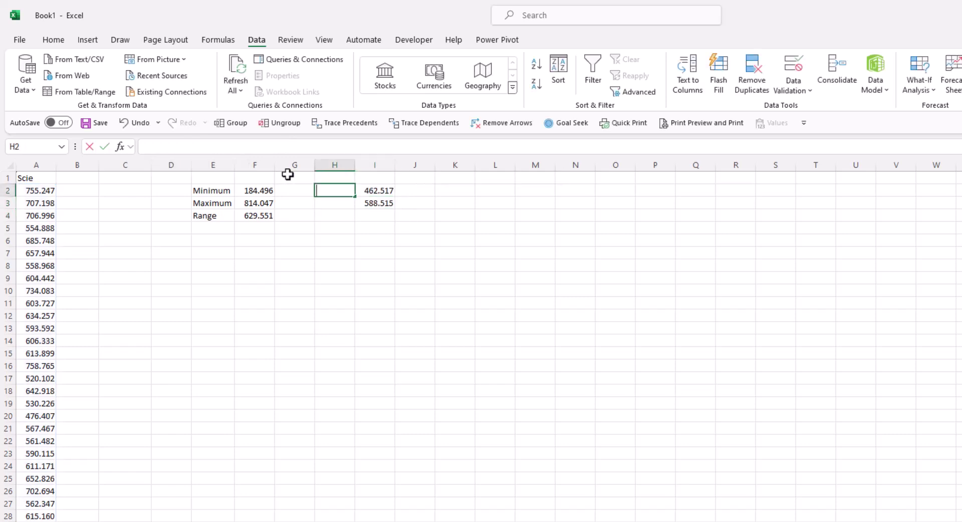
key(Return)
text(Q3)
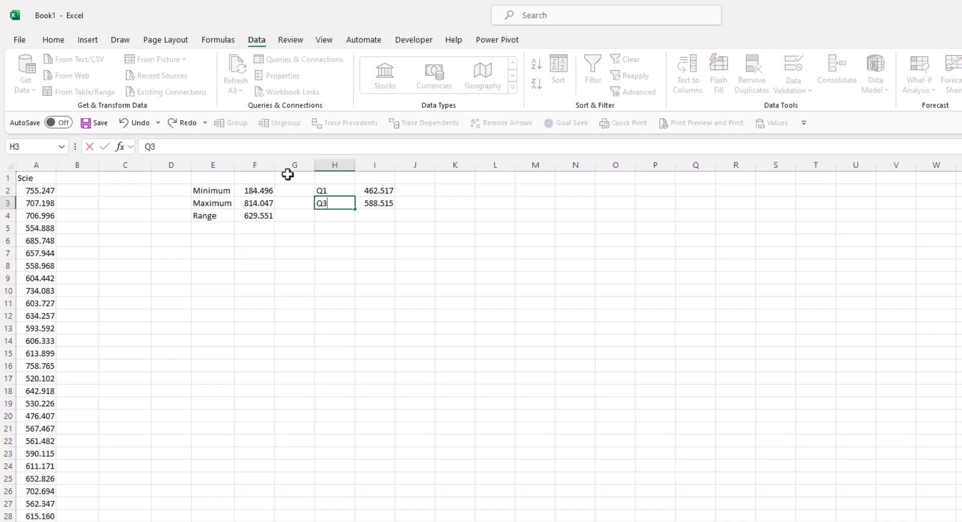
key(Return)
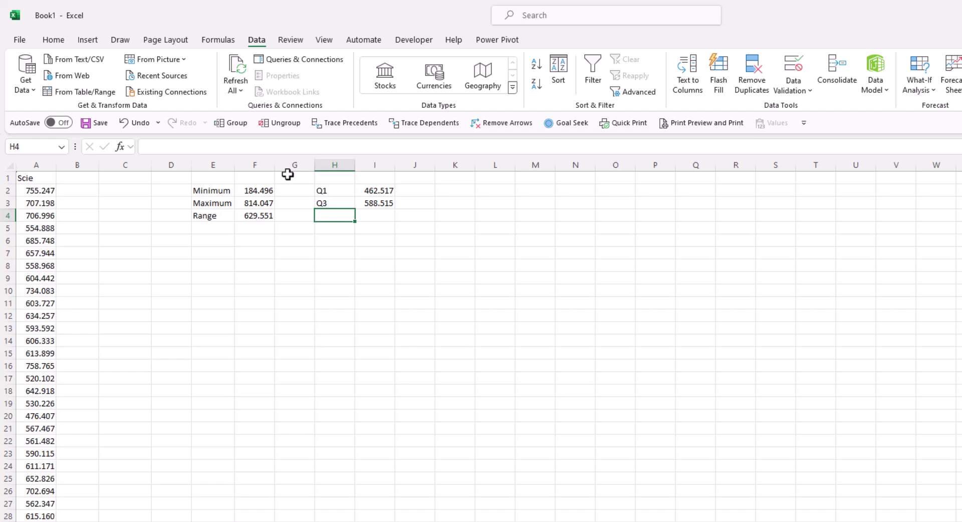
Calculate the interquartile range in cell I4 with =I3-I2.
key(Right)
text(=)
key(Up)
text(-)
key(Up)
key(Up)
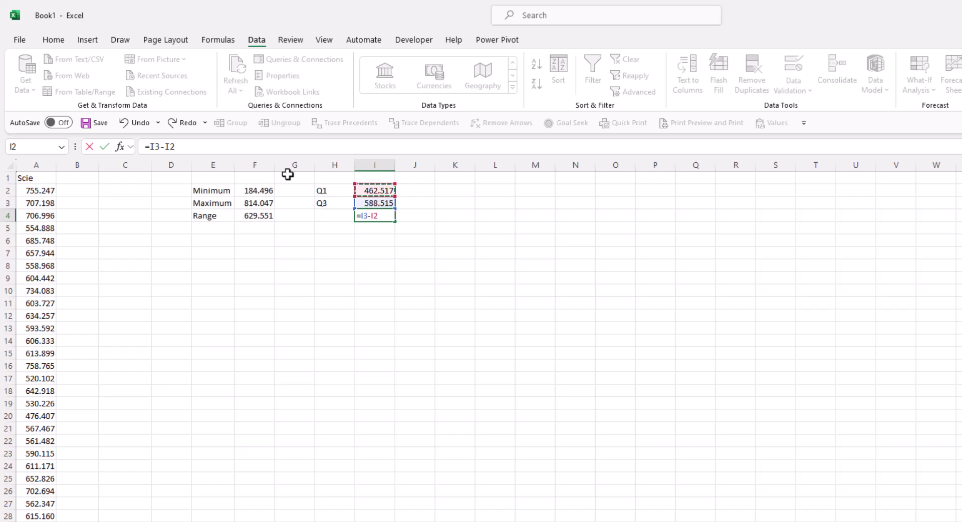
key(Return)
Label the interquartile range by entering "IQR" in cell H4.
key(Up)
key(Left)
text(IQR)
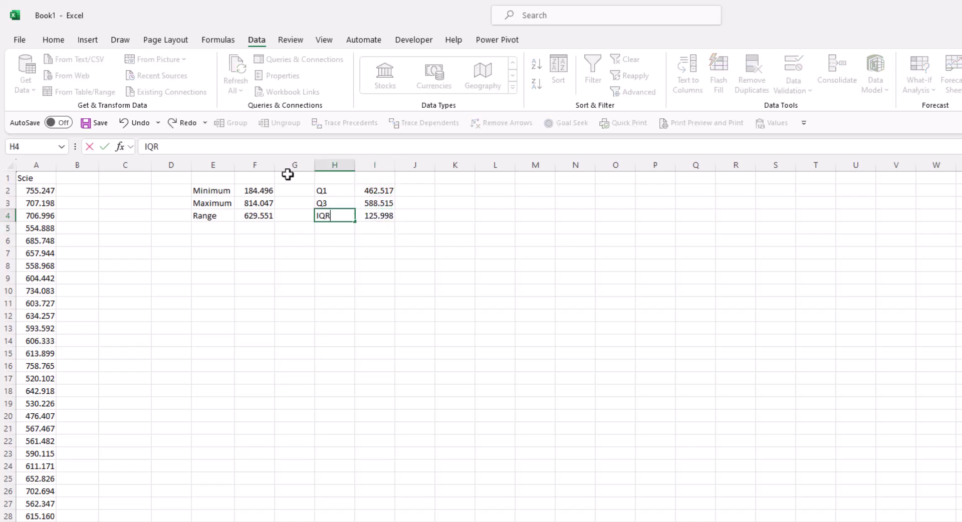
key(Return)
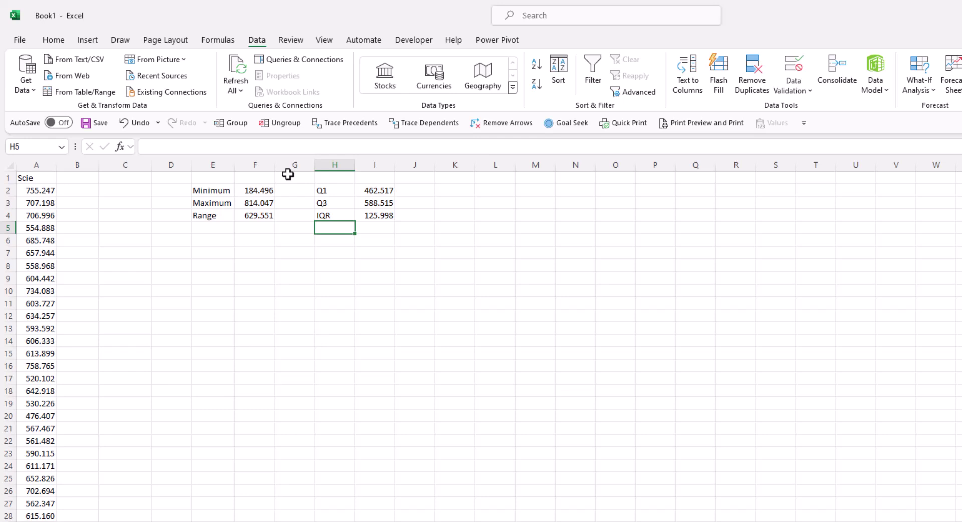
Paste the sample variance formula picture below the statistics, and enter the labels "Mean" in E7 and "Count -1" in E8.
key(ctrl+v)
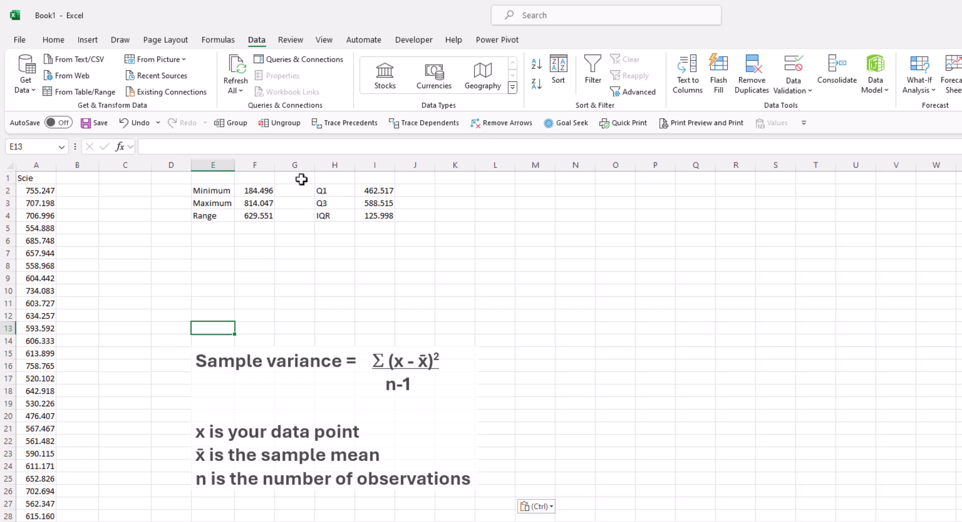
key(Up)
key(Up)
key(Up)
key(Up)
key(Up)
key(Up)
text(Mean)
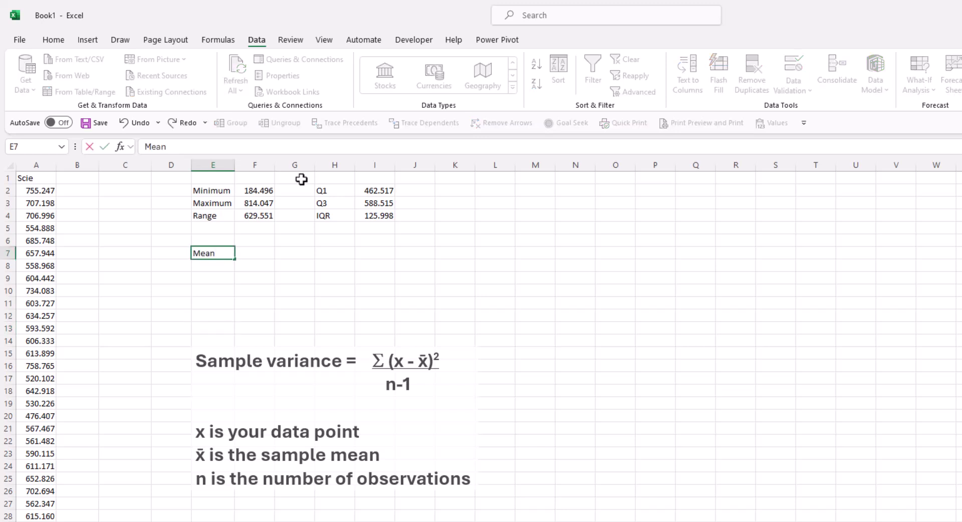
key(Return)
text(Co)
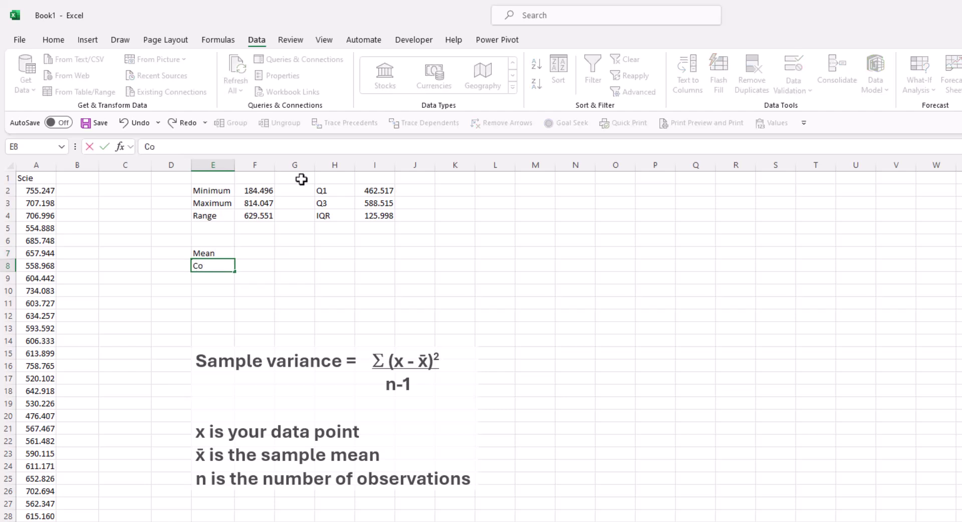
text(unt -1)
key(Return)
Calculate the mean of the Scie scores in cell F7 with =AVERAGE(A2:A5908).
key(Up)
key(Up)
key(Right)
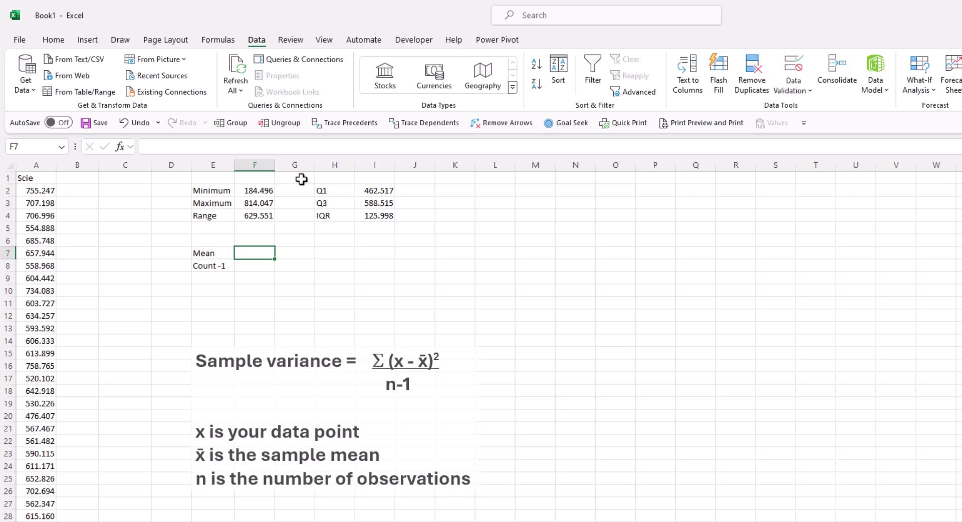
text(=average)
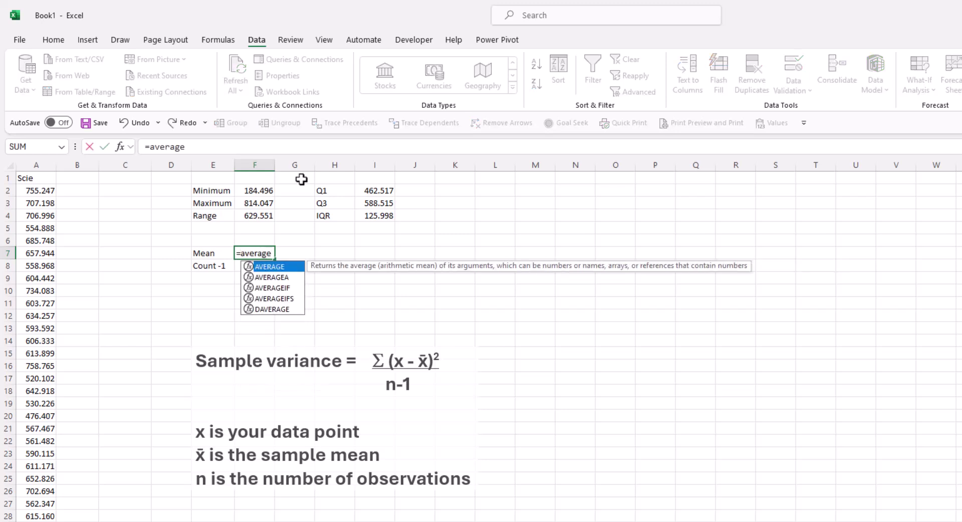
text(()
click(24, 188)
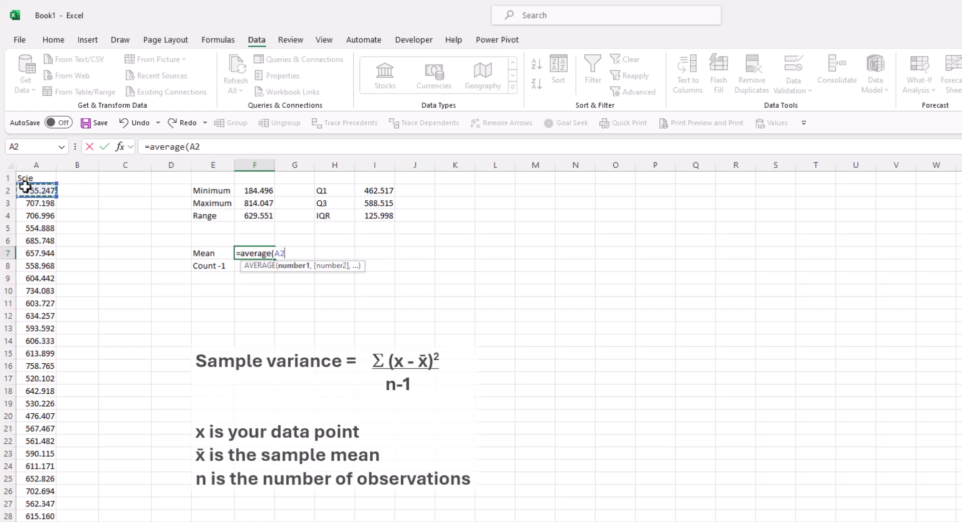
key(ctrl+shift+Down)
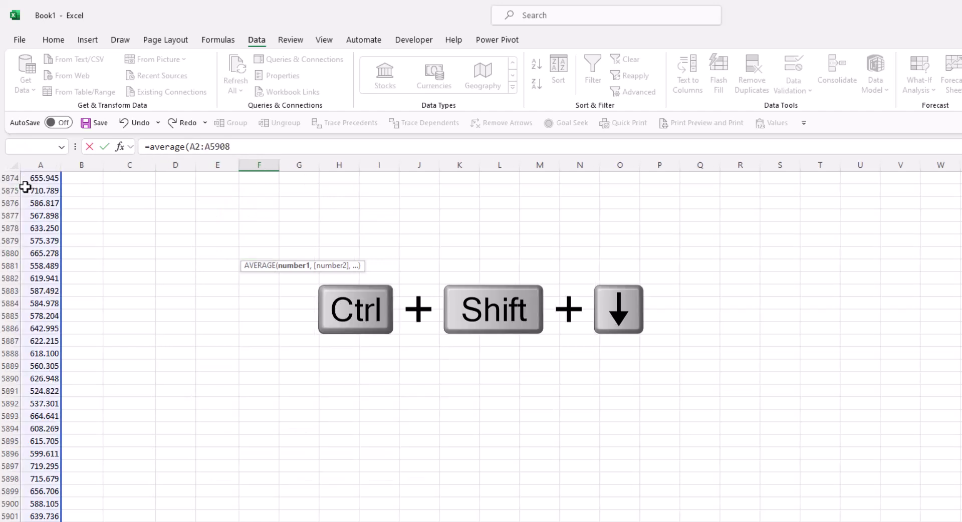
text())
key(Return)
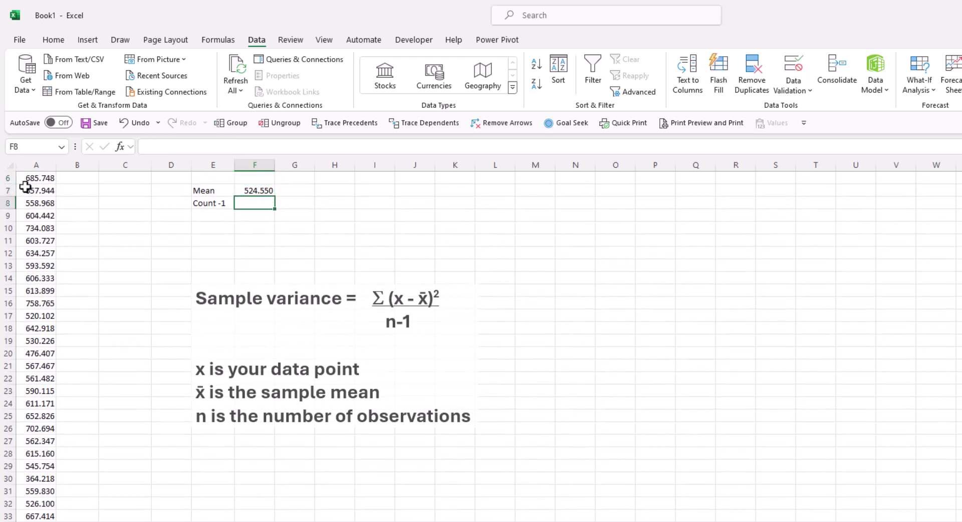
Calculate the number of observations minus one in cell F8 with =COUNT(A2:A5908)-1.
text(=co)
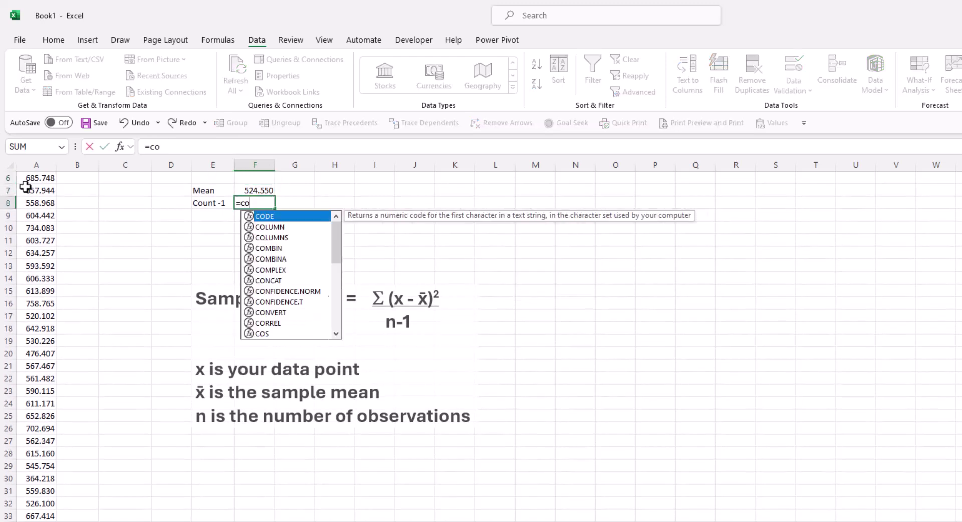
text(unt()
scroll(25, 187, up, 2)
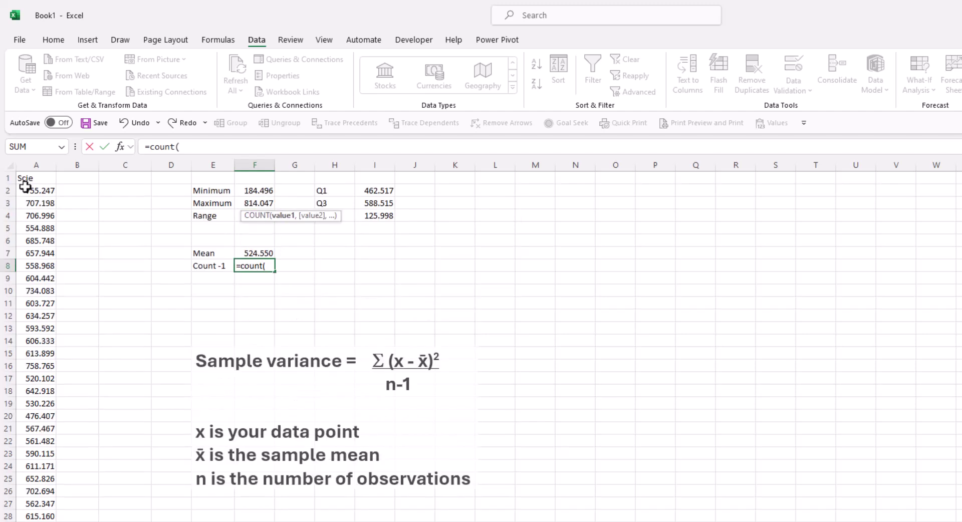
click(31, 190)
key(ctrl+shift+Down)
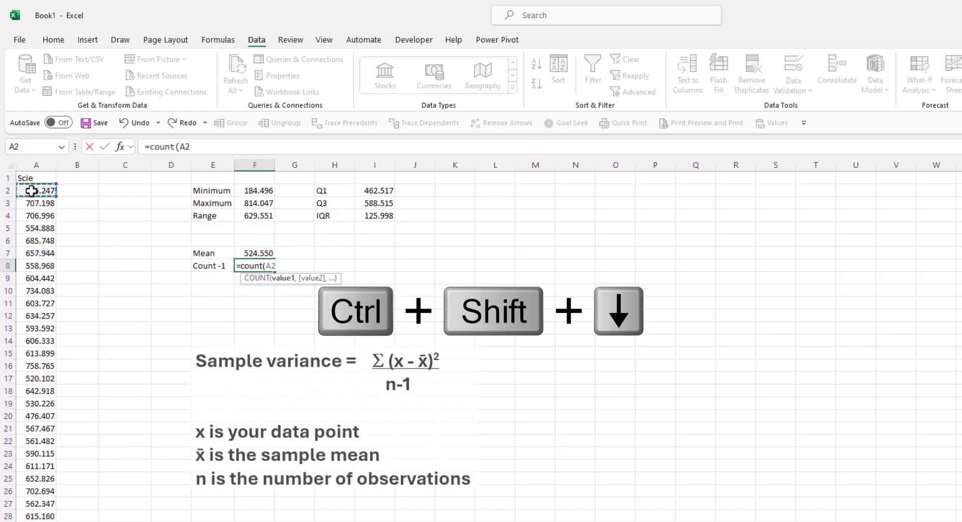
text())
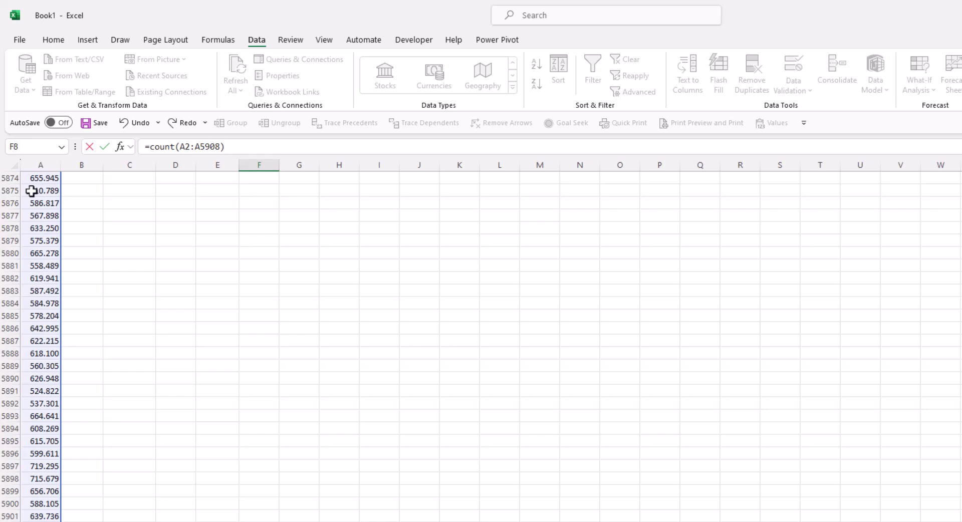
text(-1)
key(Return)
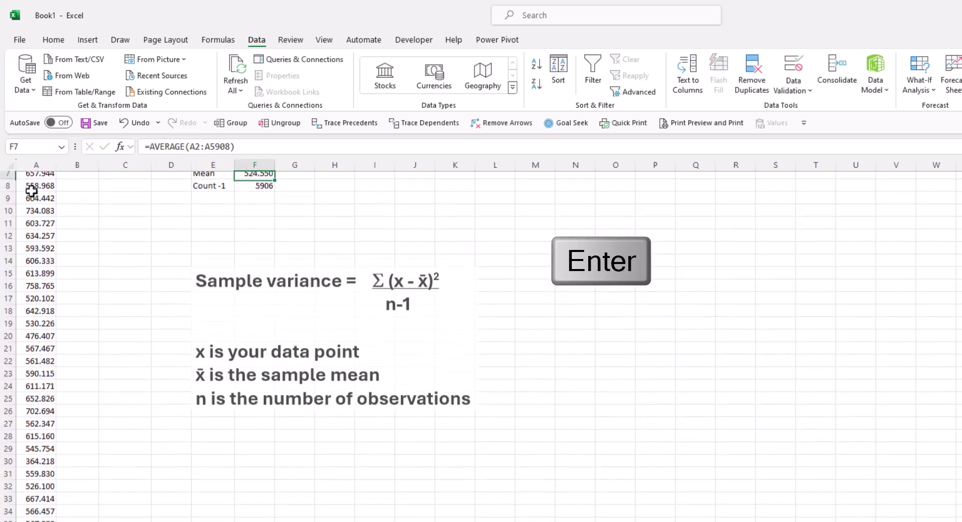
Calculate the first score's difference from the mean in cell B2 with =A2-$F$7, keeping the mean reference absolute.
scroll(31, 191, up, 3)
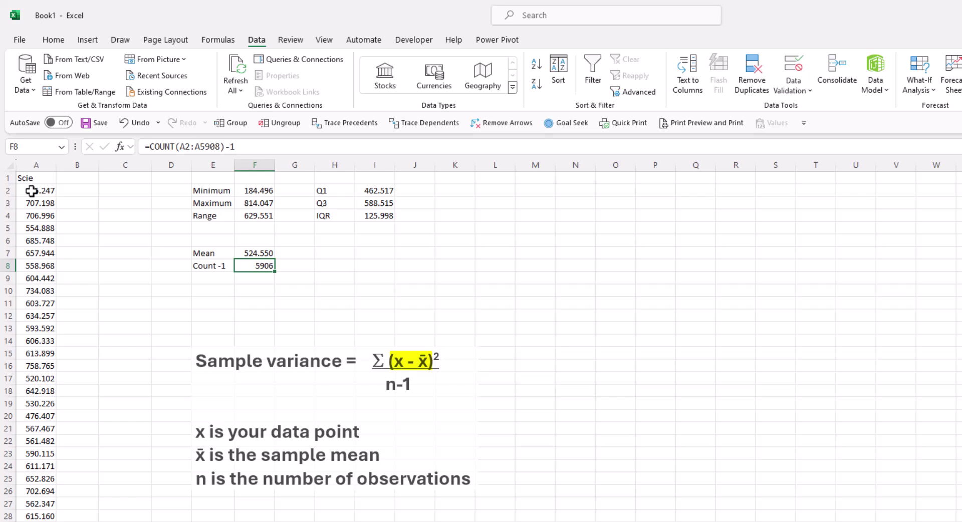
click(68, 191)
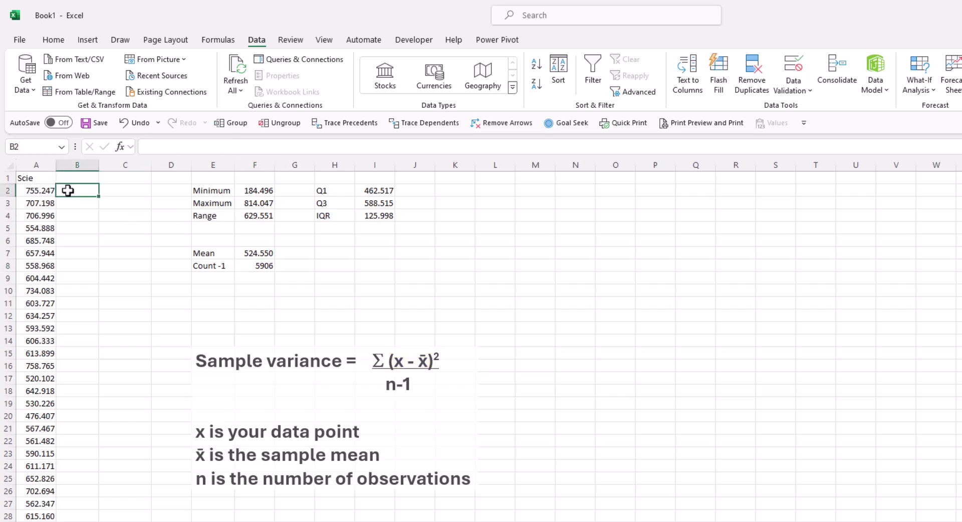
text(=)
key(Left)
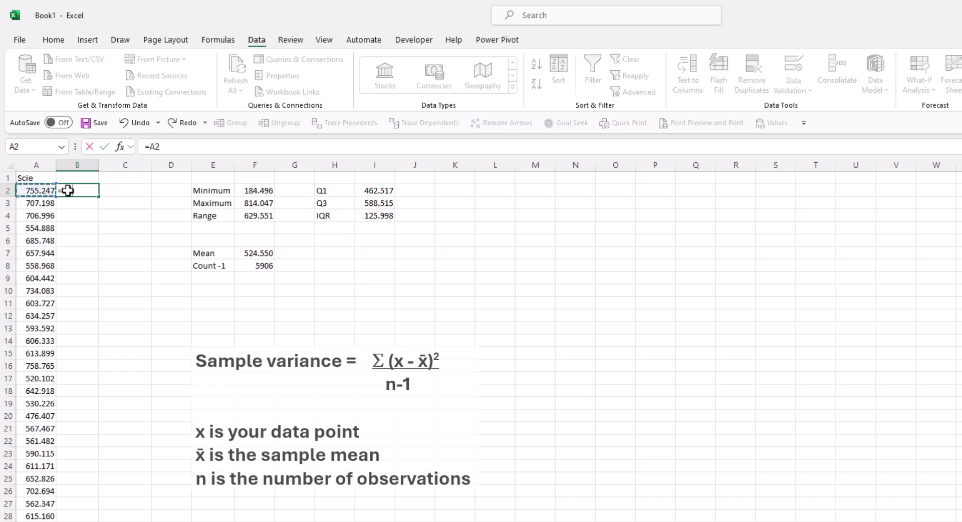
text(-)
click(255, 253)
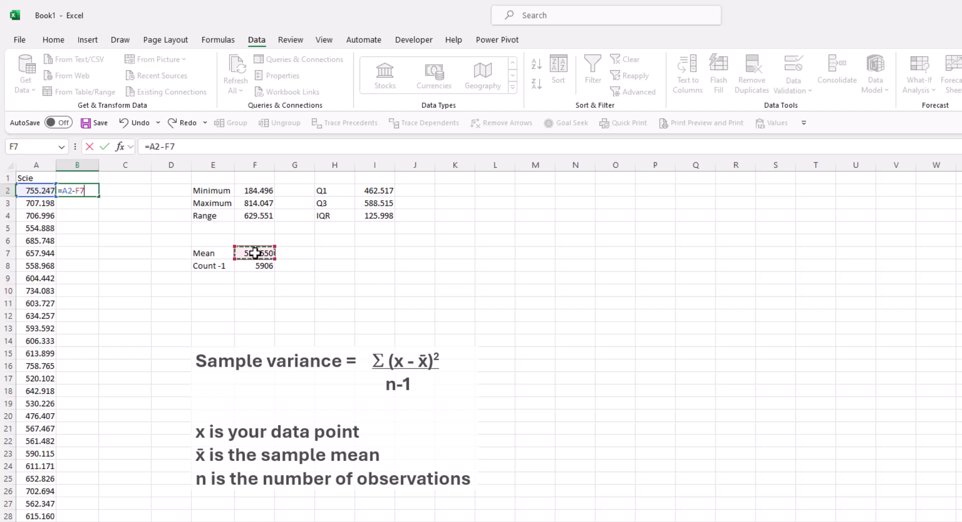
key(F4)
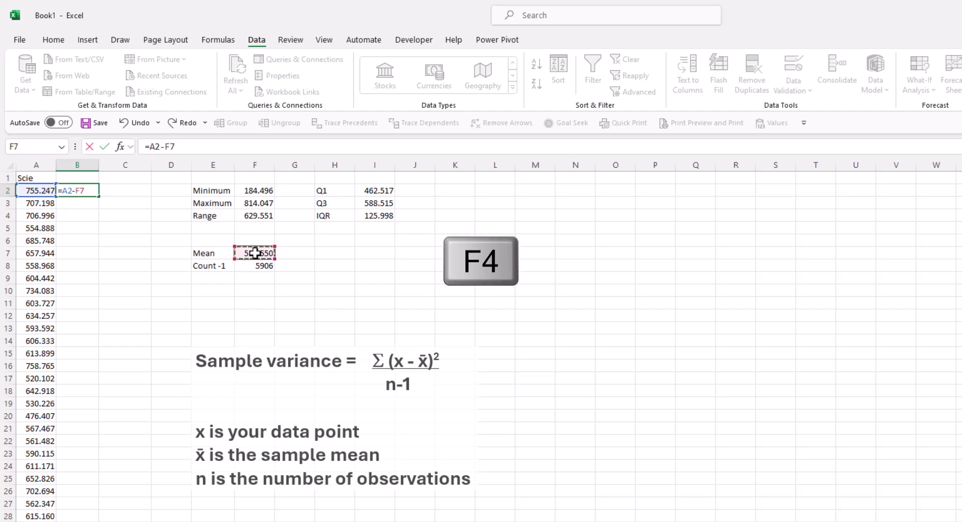
key(F4)
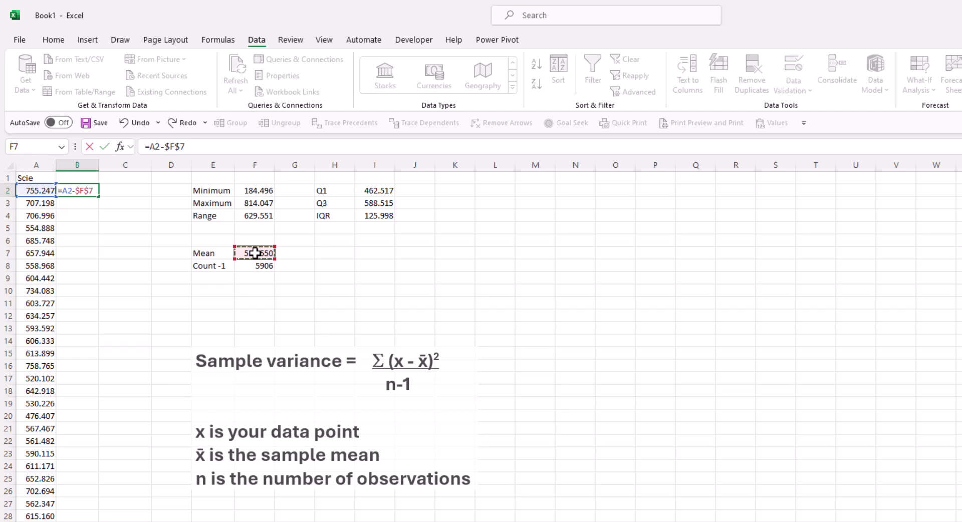
key(Return)
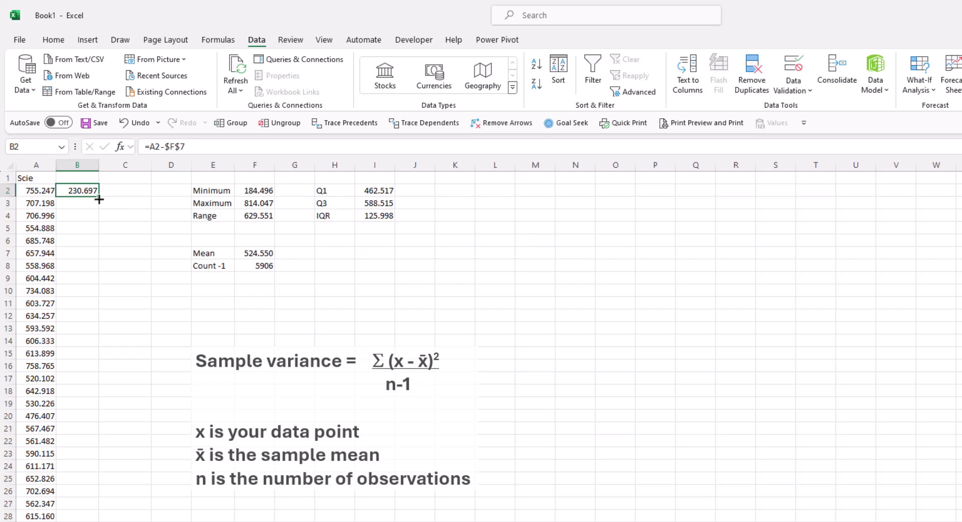
Fill the B2 difference formula down column B alongside all scores and check the cell references in B11.
double_click(99, 199)
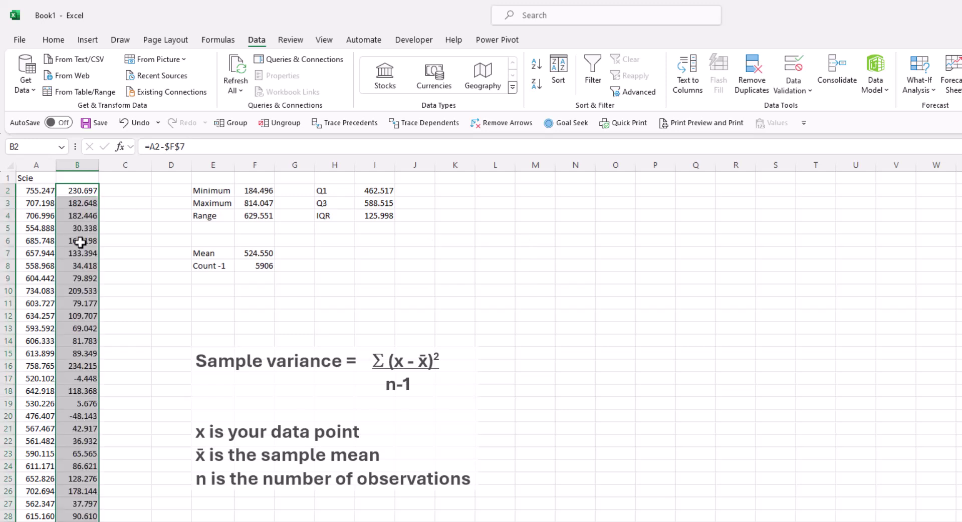
double_click(70, 302)
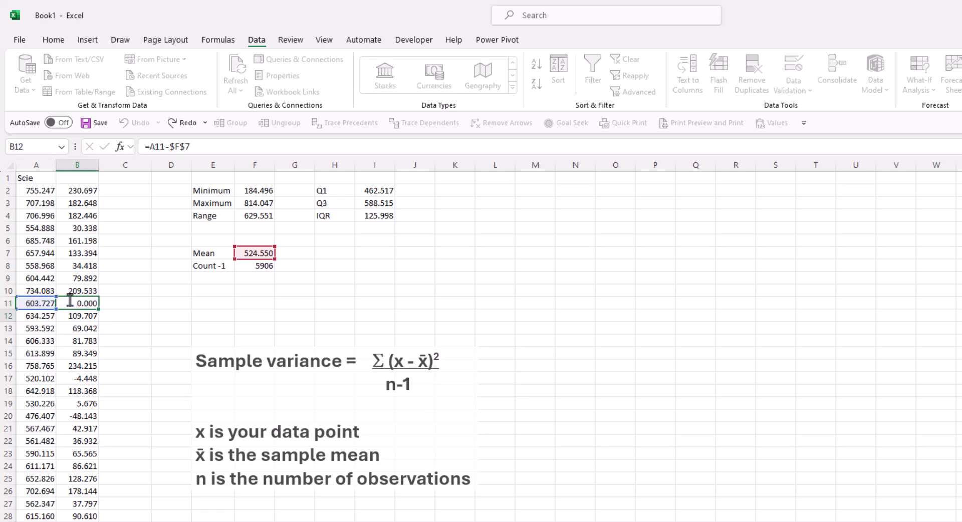
key(Return)
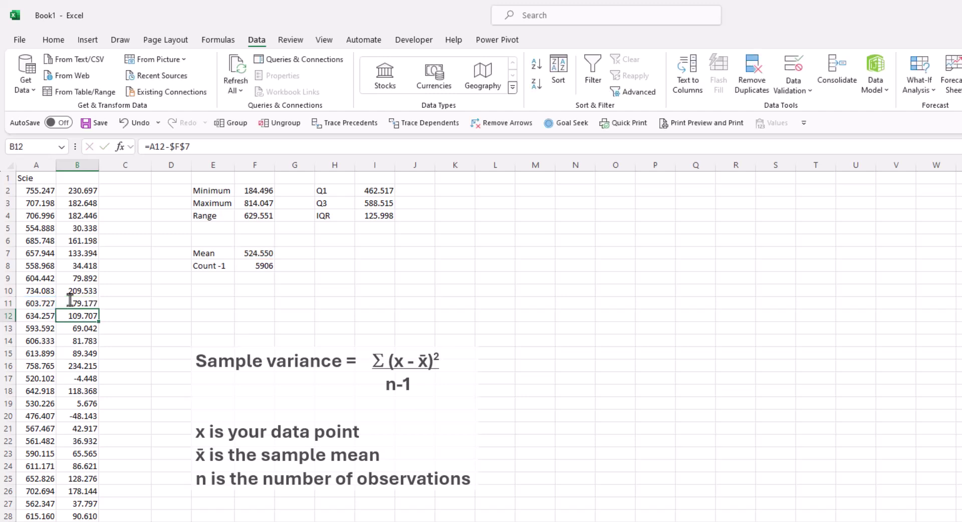
Head column B with "Mean Diff" in cell B1 and move to cell C2.
key(ctrl+Up)
key(Up)
text(Mean Diff)
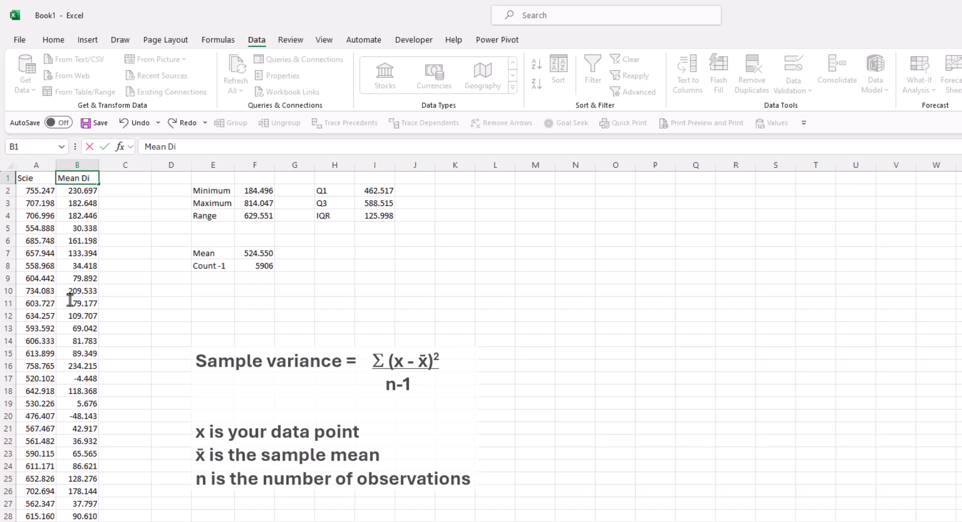
key(Return)
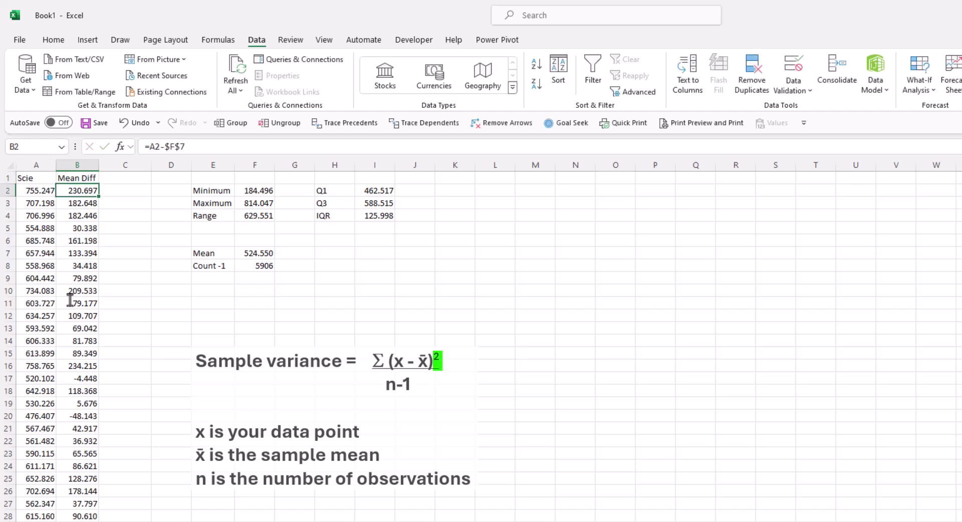
key(Right)
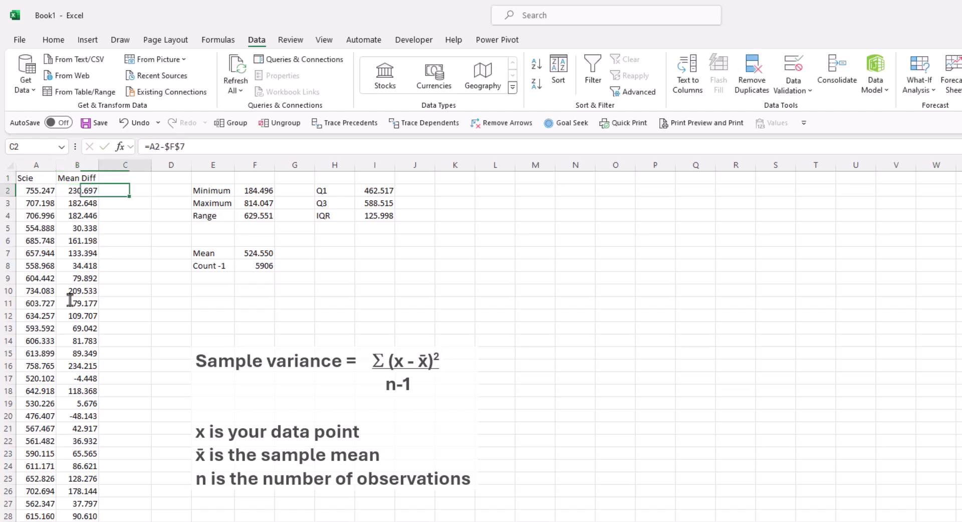
Square the first mean difference in cell C2 with =B2^2.
text(=)
key(Left)
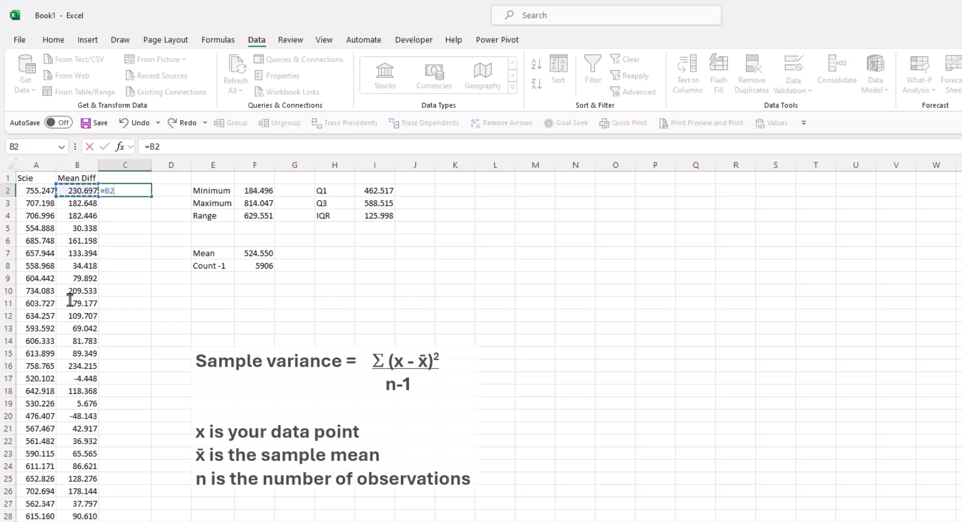
text(^)
text(2)
key(Return)
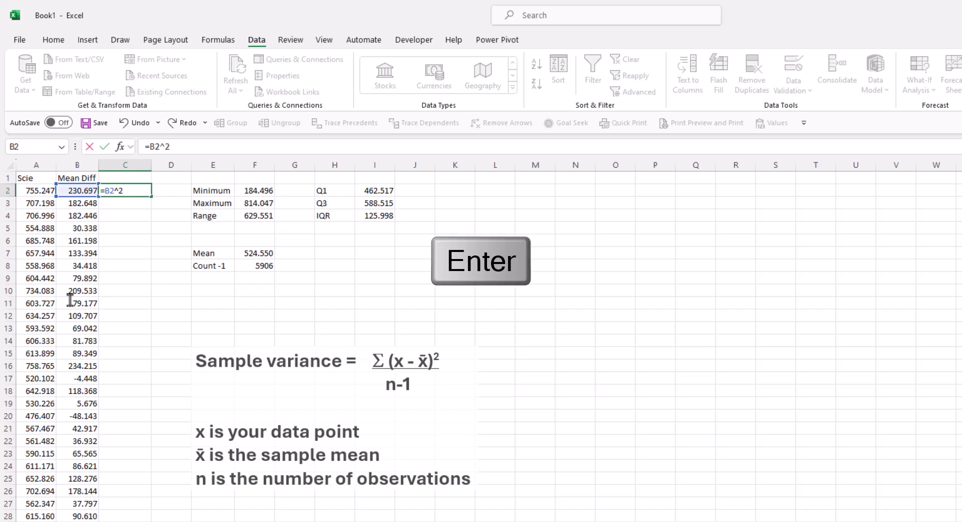
key(Up)
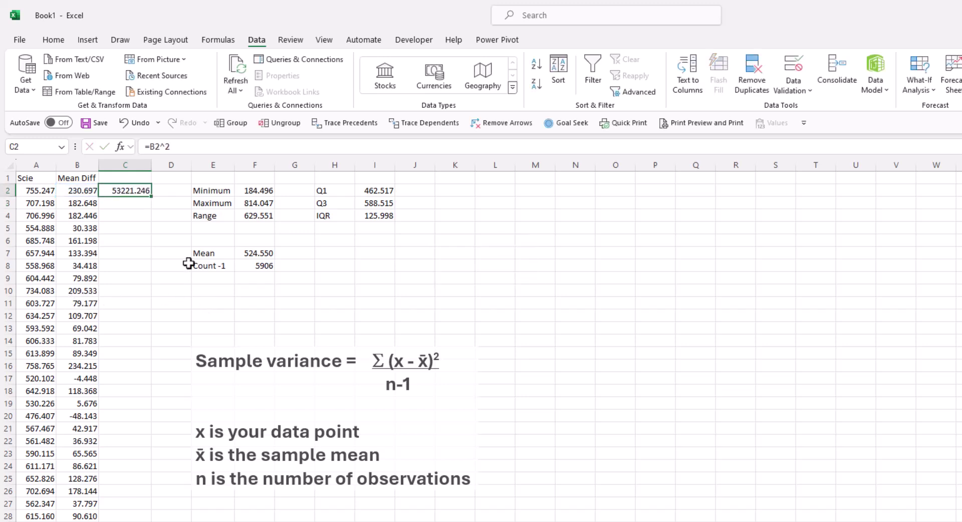
Fill the C2 squaring formula down column C alongside all scores and check the reference in a filled cell.
double_click(153, 197)
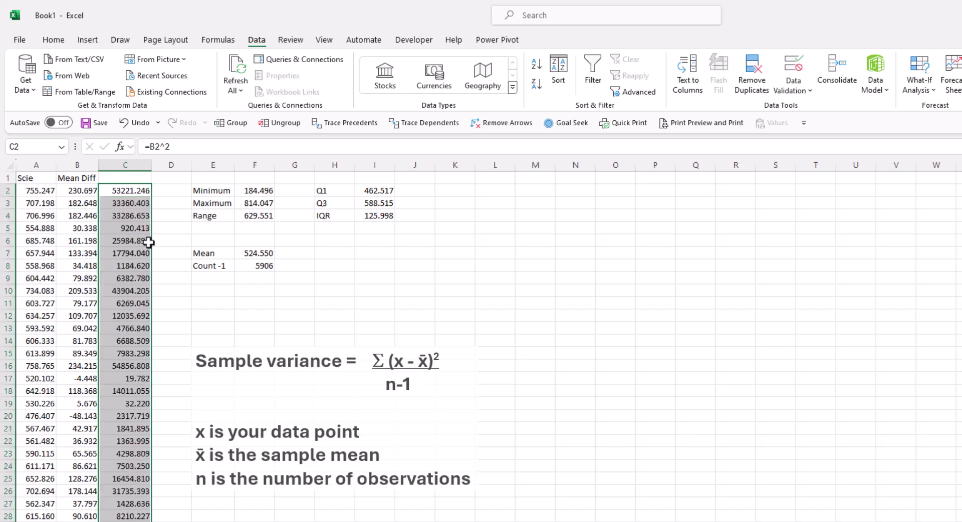
double_click(129, 326)
key(Escape)
Head column C with "MD Squared" in cell C1.
click(110, 176)
text(M)
text(D Square)
text(ed)
key(ctrl+Return)
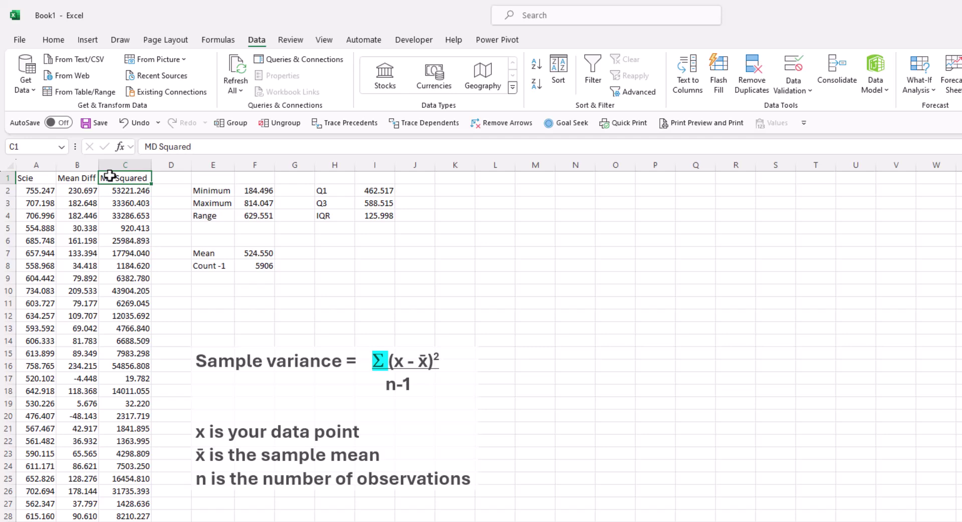
Sum the squared mean differences in cell F9 with =SUM(C2:C5908).
key(Right)
key(Down)
key(Down)
key(Down)
key(Down)
key(Down)
key(Down)
key(Right)
key(Right)
key(Down)
key(Down)
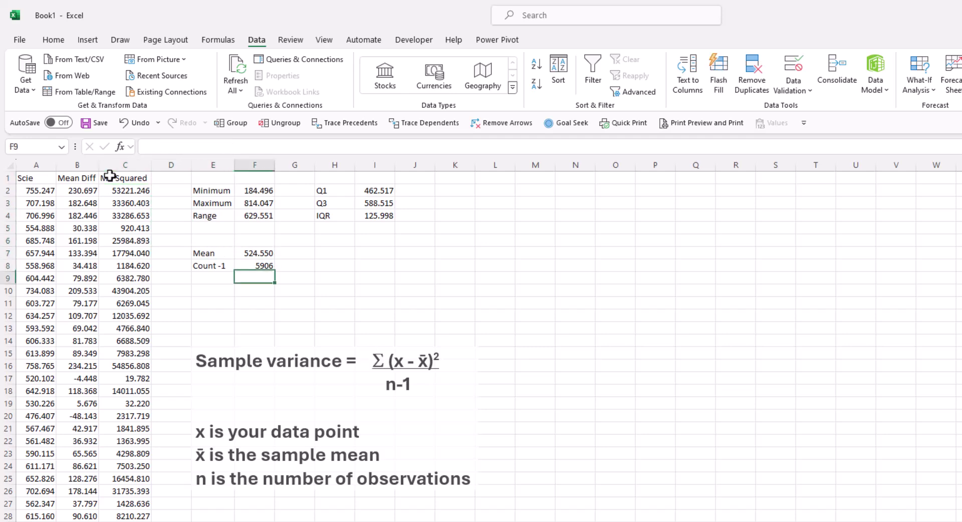
text(=sum()
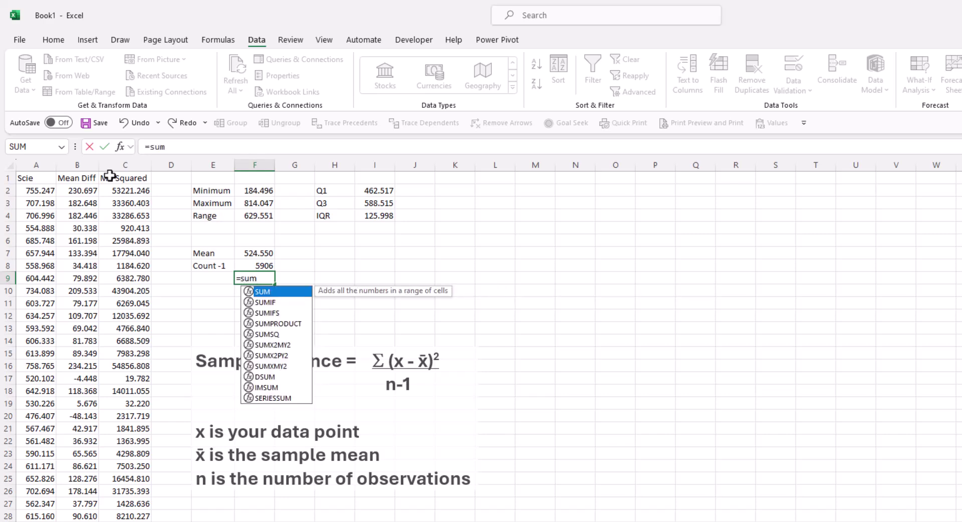
click(120, 191)
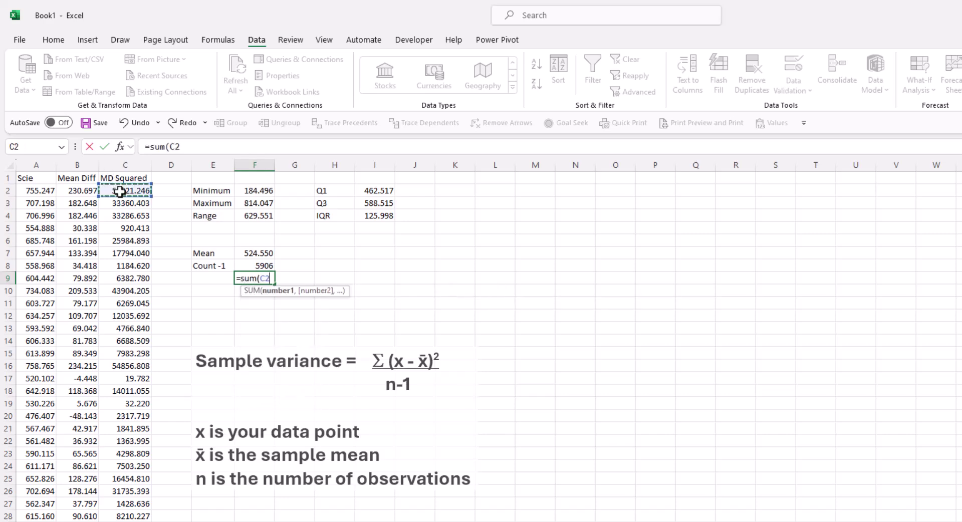
key(ctrl+shift+Down)
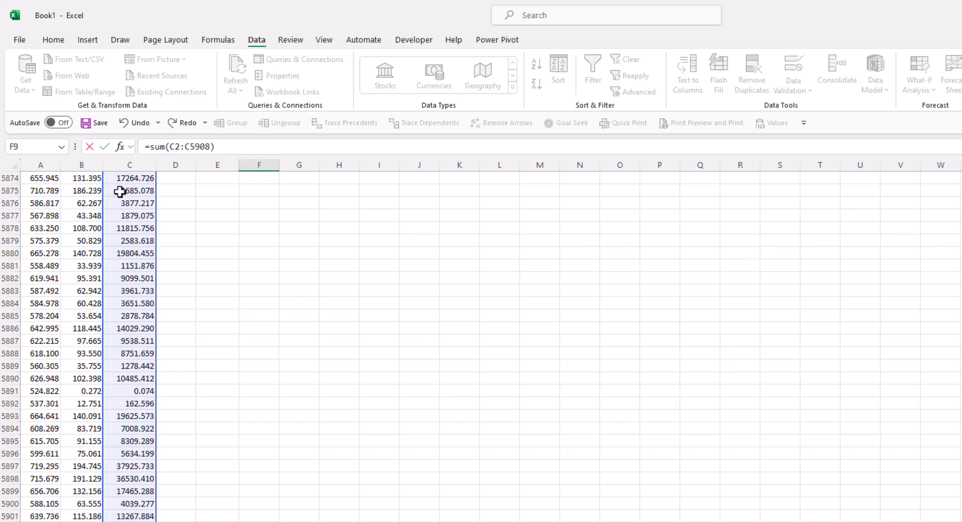
key(Return)
Label the sum of squares "Numerator" in cell E9 and fit column E's width to its contents.
key(Up)
key(Up)
key(Up)
key(Up)
key(Up)
key(Up)
key(Down)
key(Down)
key(Down)
key(Down)
key(Down)
key(Left)
text(Numerator)
key(Return)
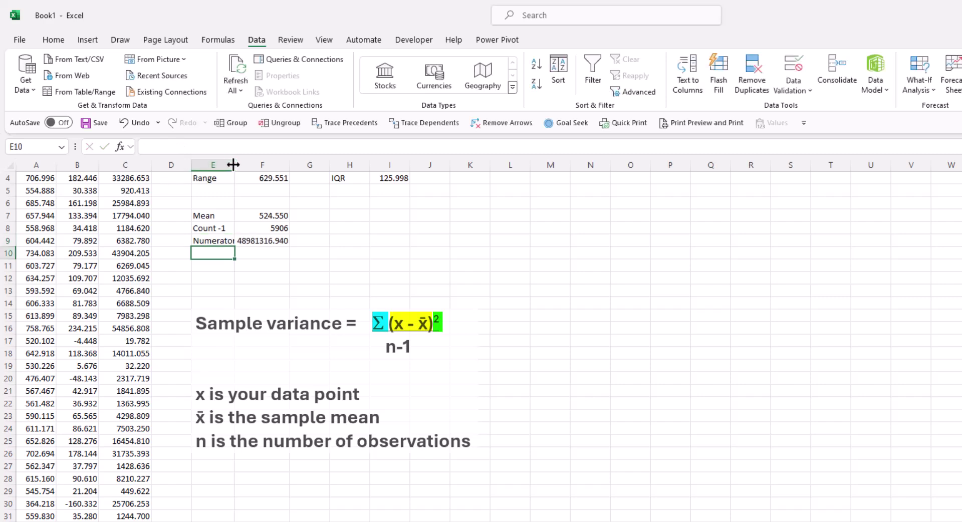
double_click(234, 165)
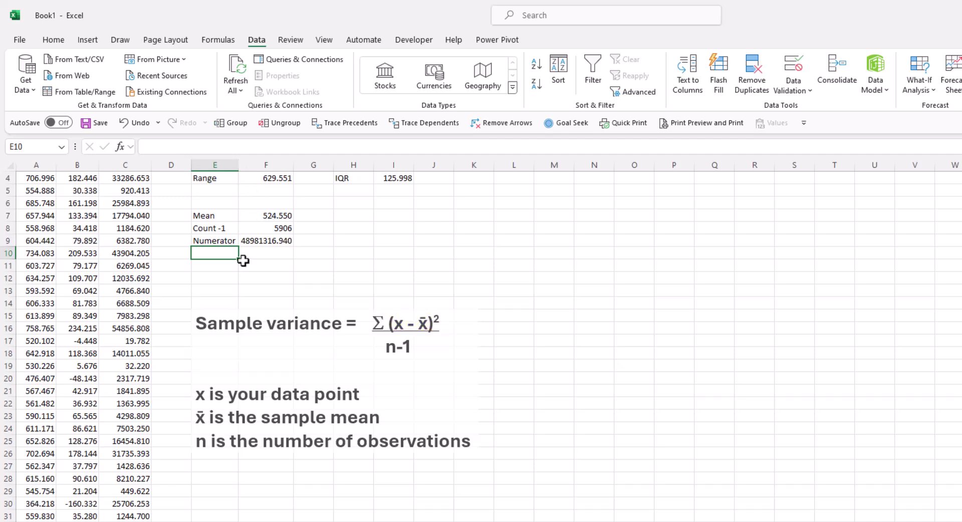
Label cell E11 "Variance", leaving row 10 blank beneath the numerator.
key(Down)
text(Variance)
key(Return)
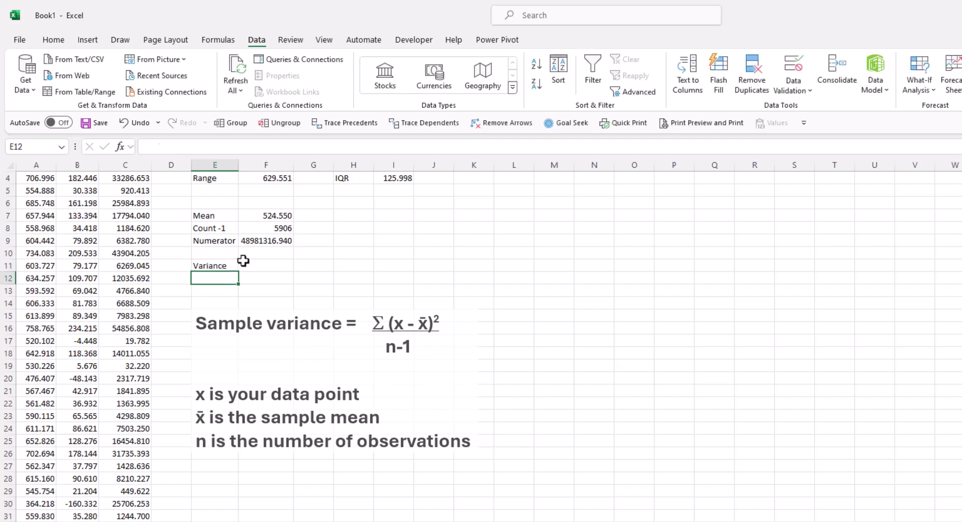
Calculate the sample variance in cell F11 by dividing the numerator by the count minus one with =F9/F8.
click(243, 260)
text(=)
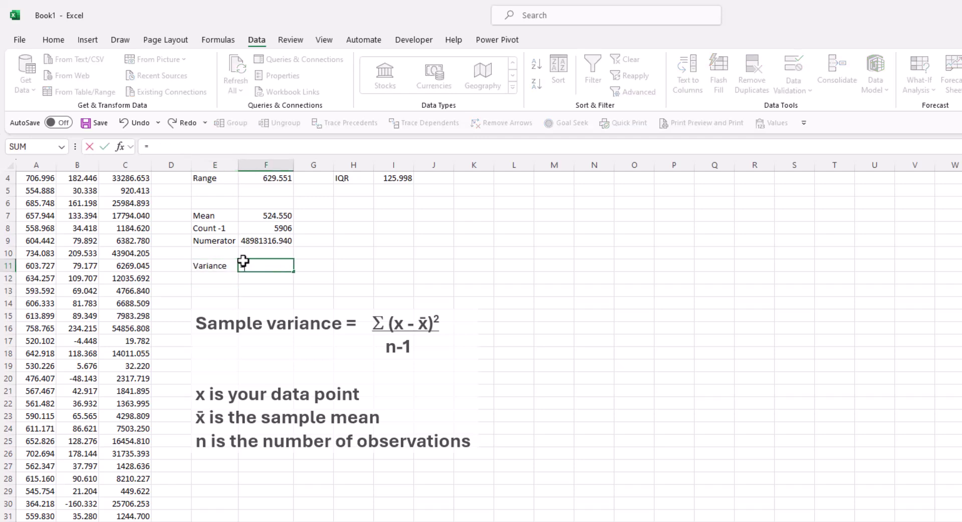
key(Up)
key(Up)
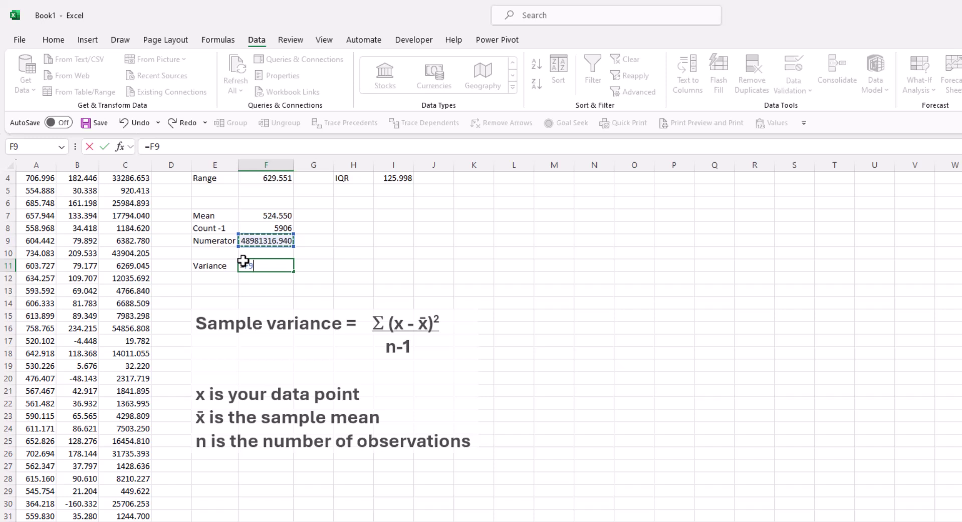
text(/)
key(Up)
key(Up)
key(Up)
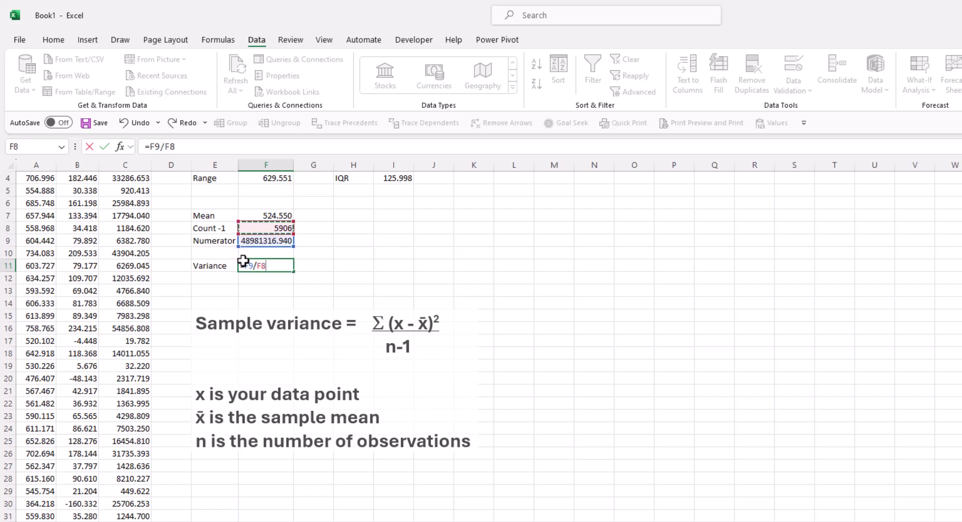
key(Return)
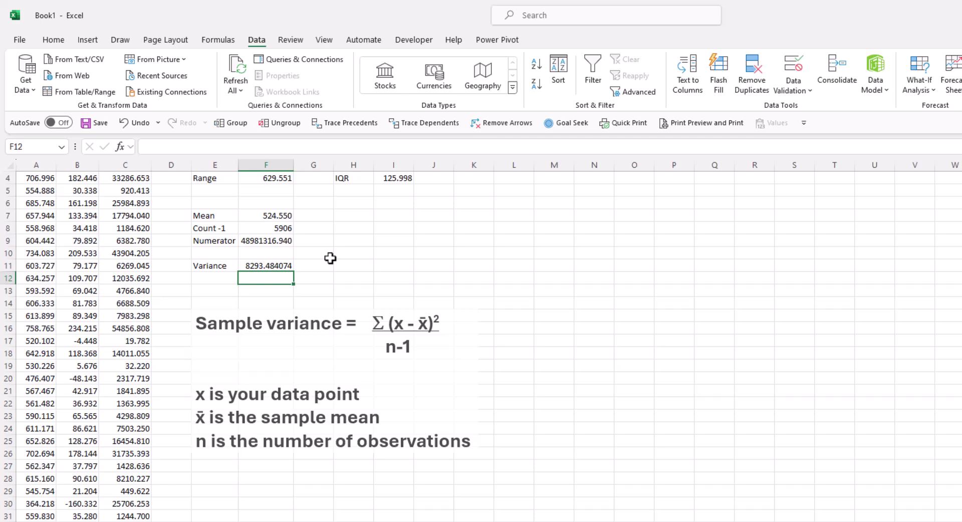
Calculate the standard deviation in cell F12 as the square root of the variance with =SQRT(F11).
text(=)
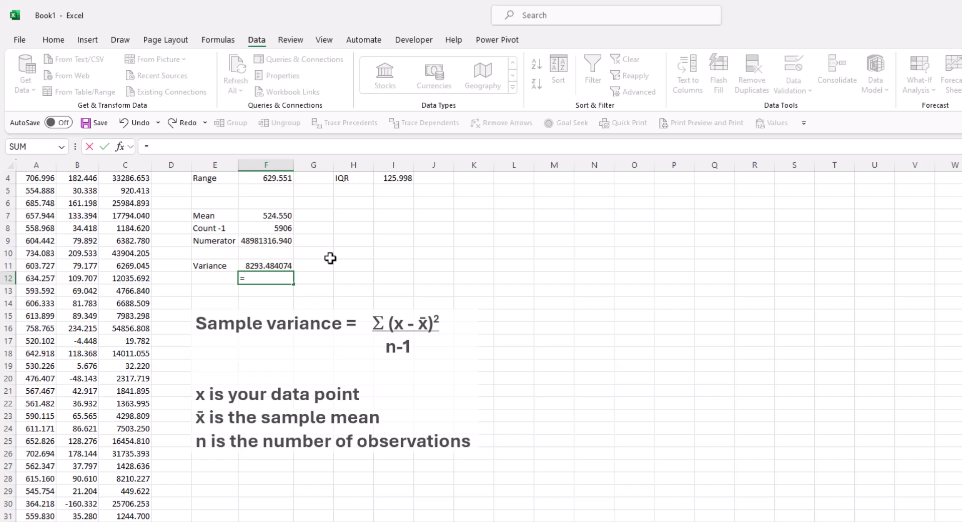
text(sqrt)
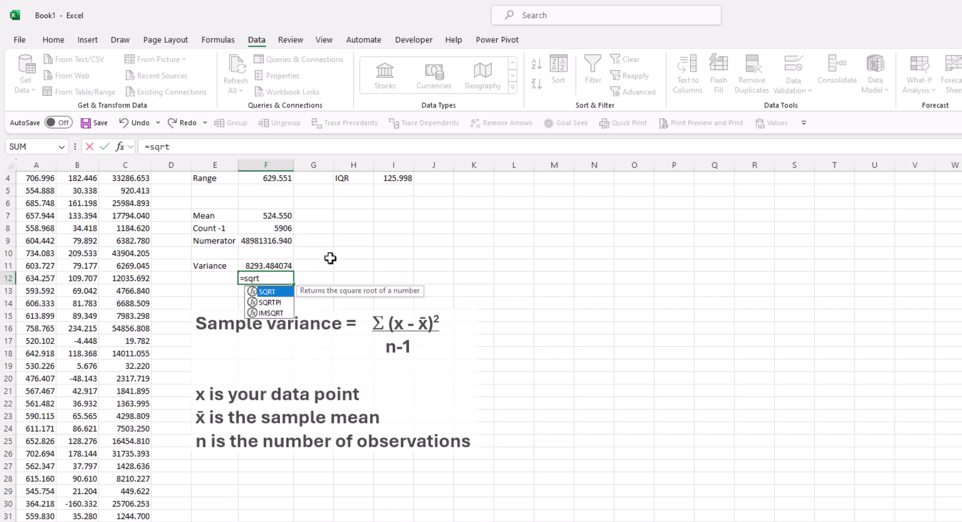
text(()
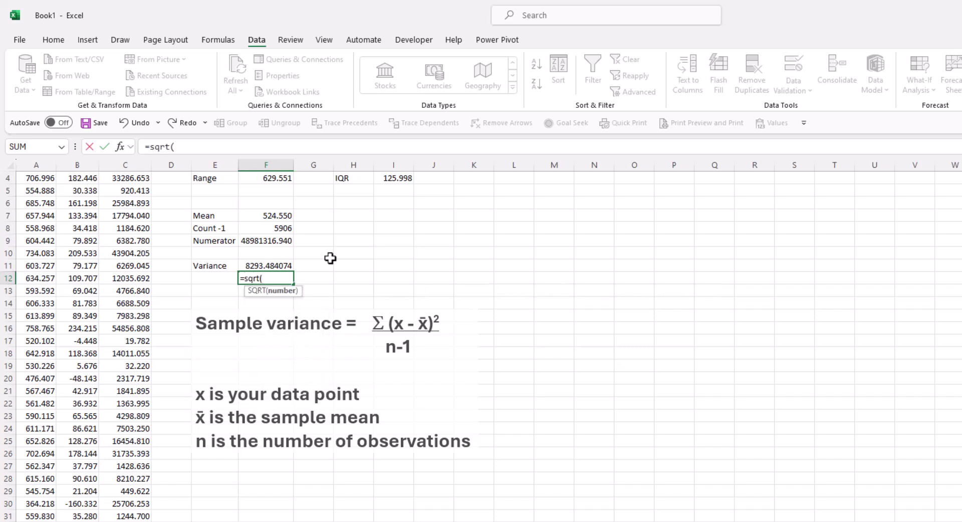
click(276, 266)
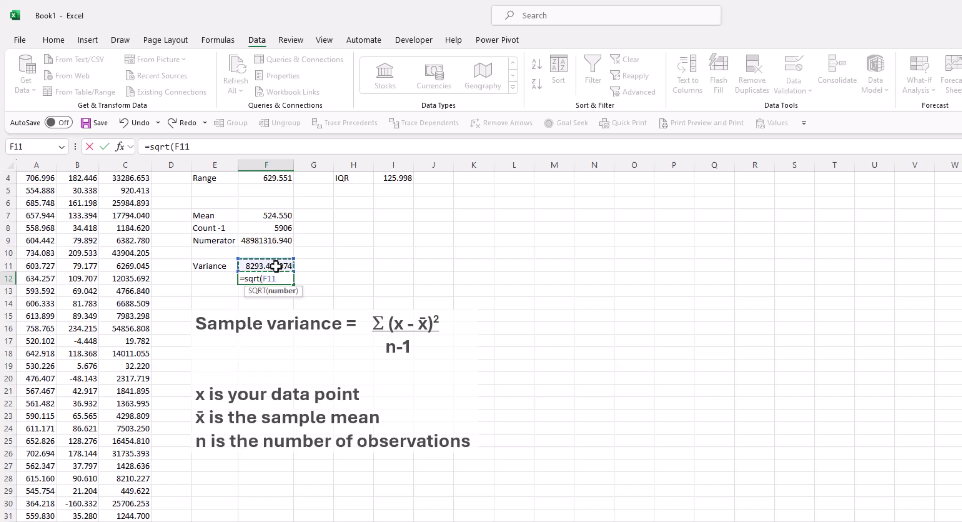
text())
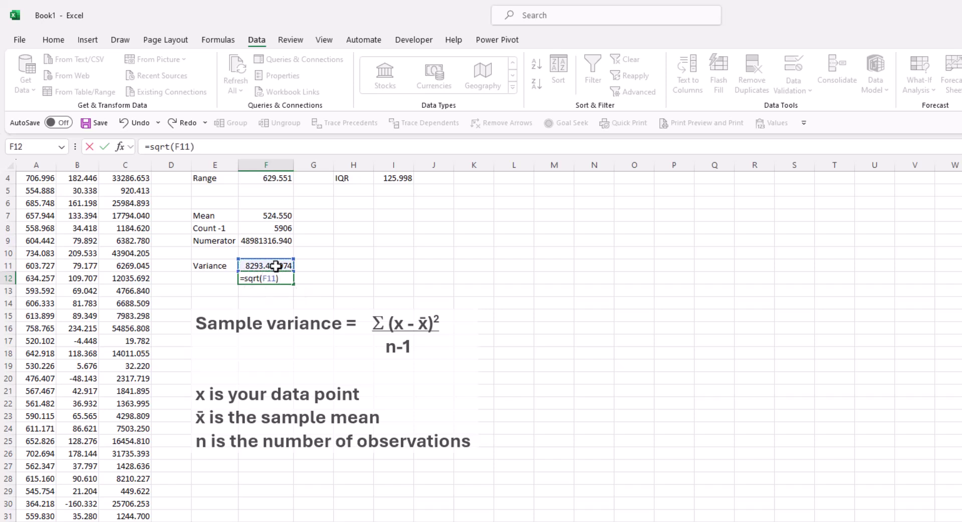
key(Return)
Label the standard deviation "STD" in cell E12.
click(224, 279)
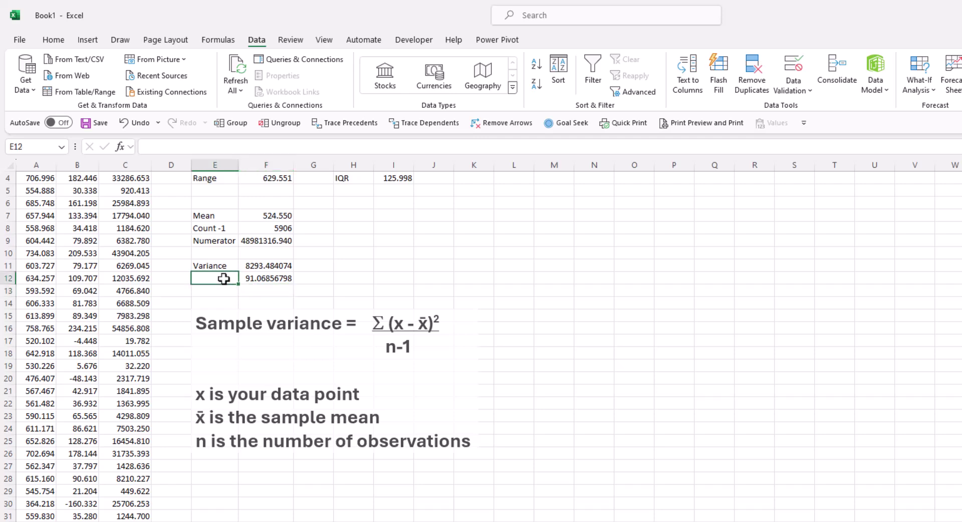
text(STD)
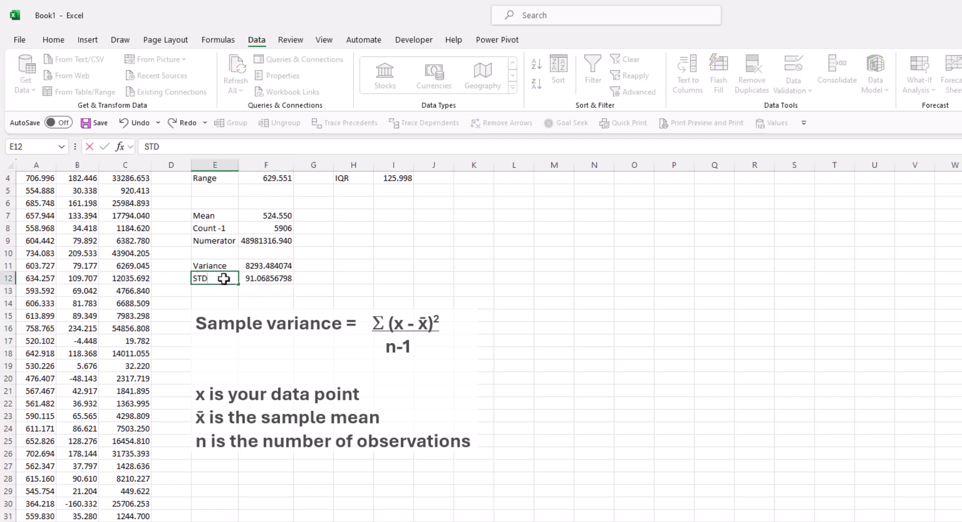
key(Return)
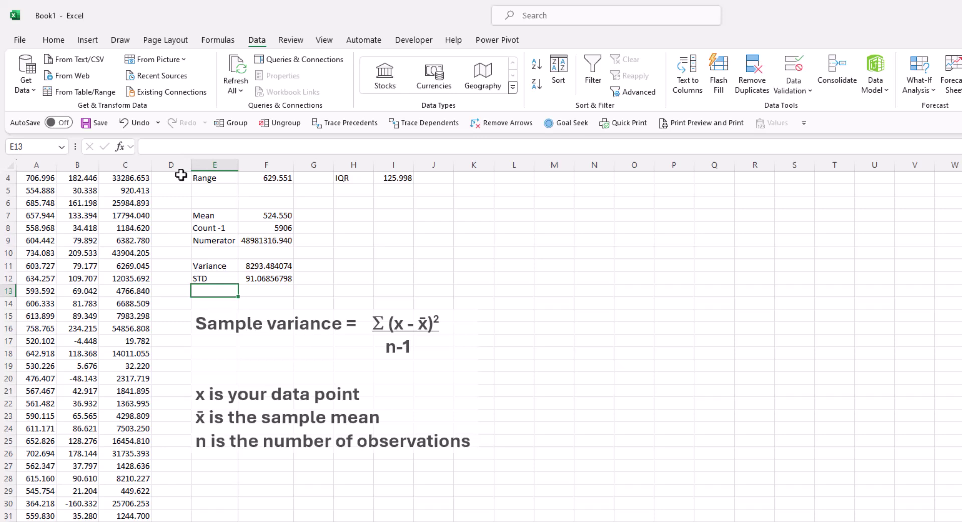
Calculate the sample variance of the science scores in cell G11 with the built-in function =VAR.S(A2:A5908).
click(316, 265)
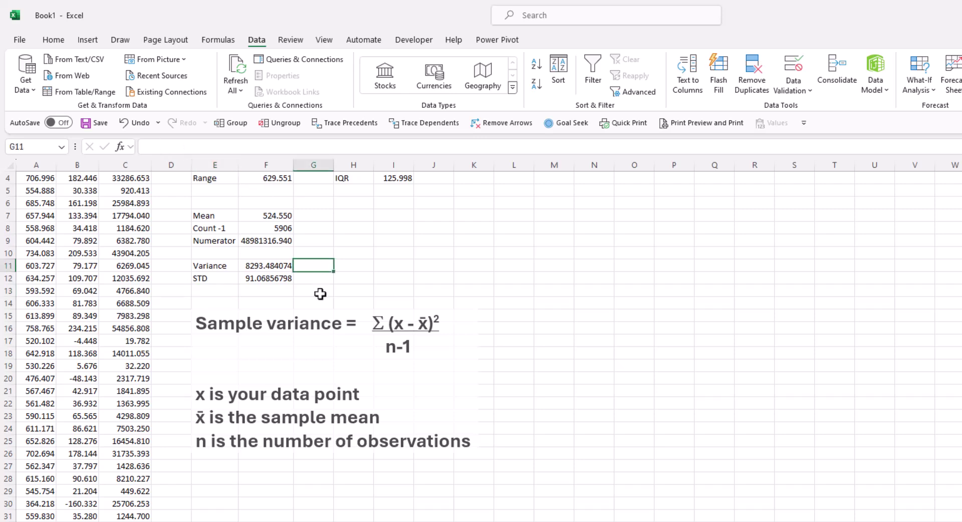
text(=)
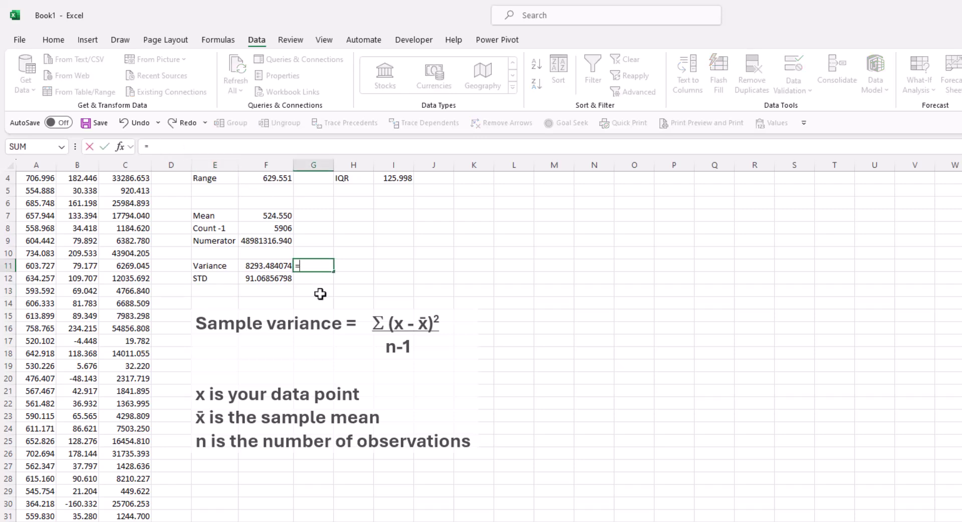
text(var)
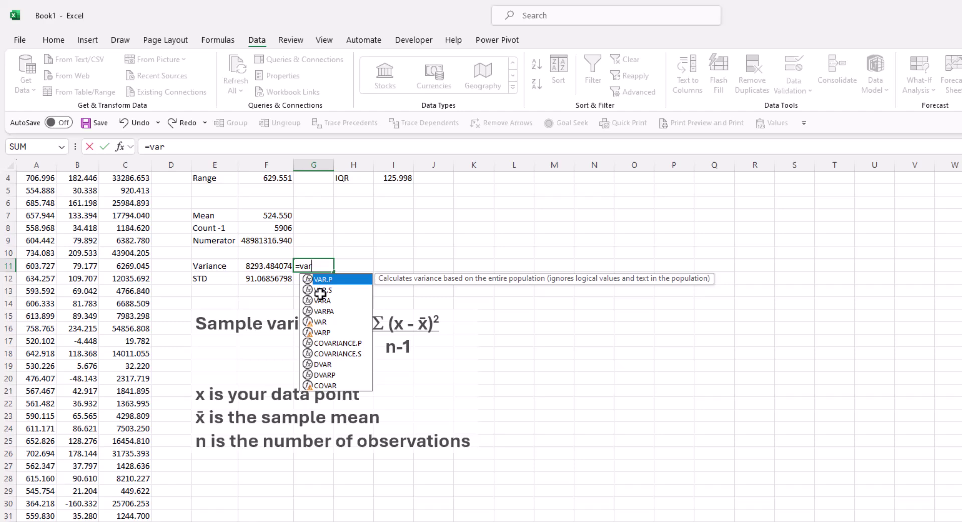
text(.s)
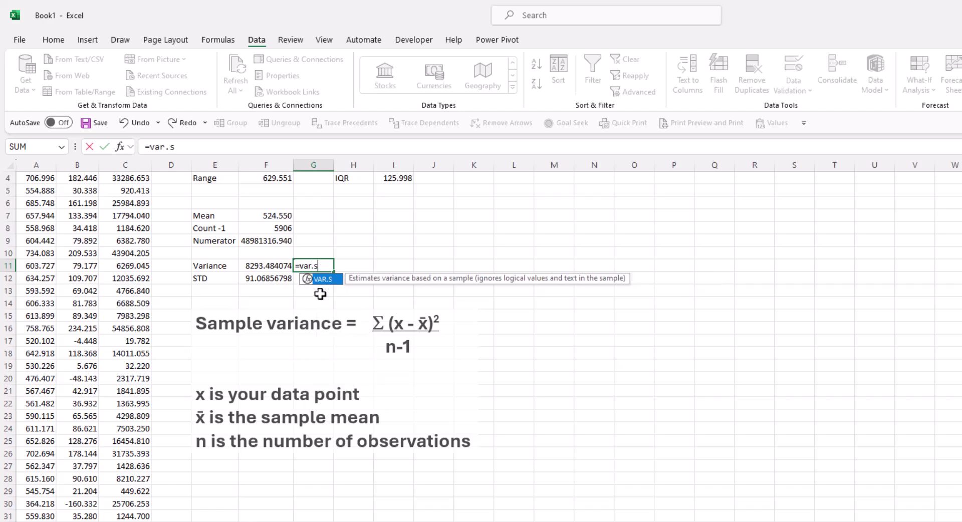
text(()
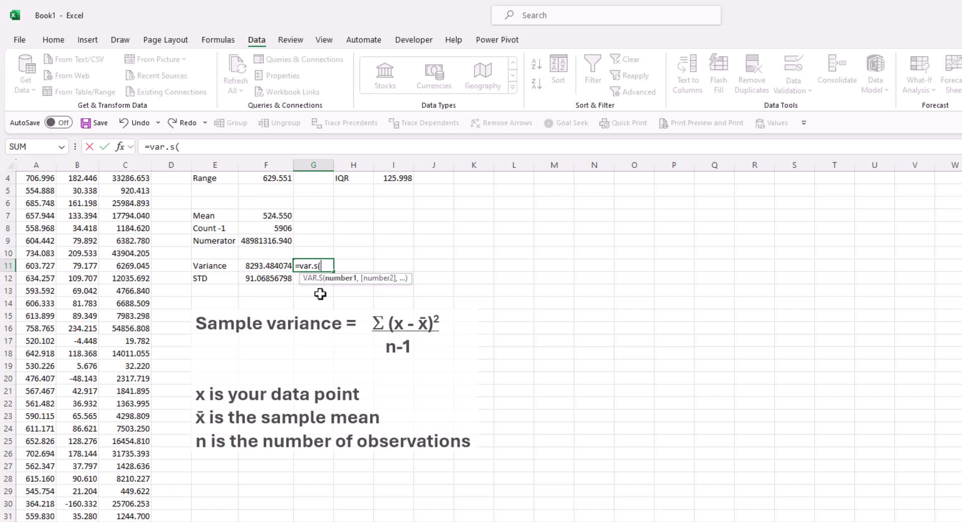
scroll(321, 294, up, 1)
click(41, 191)
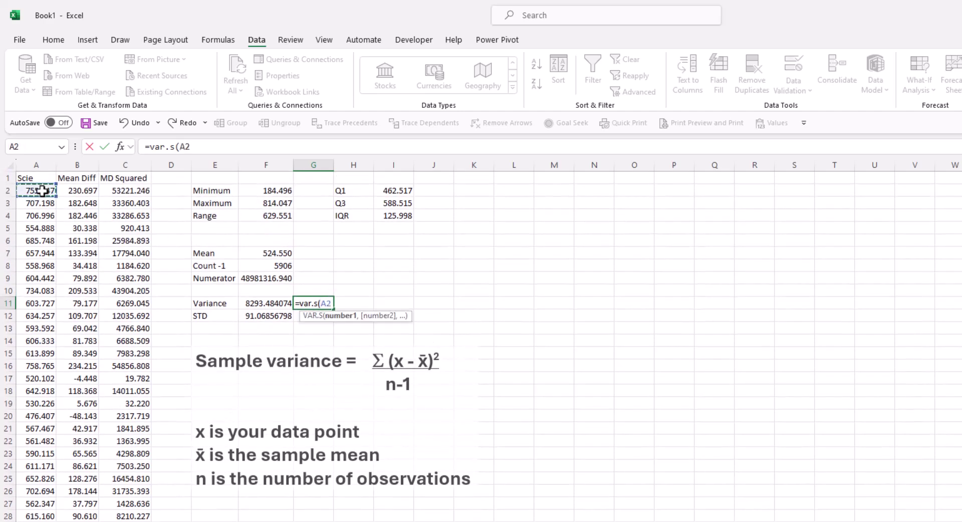
key(ctrl+shift+Down)
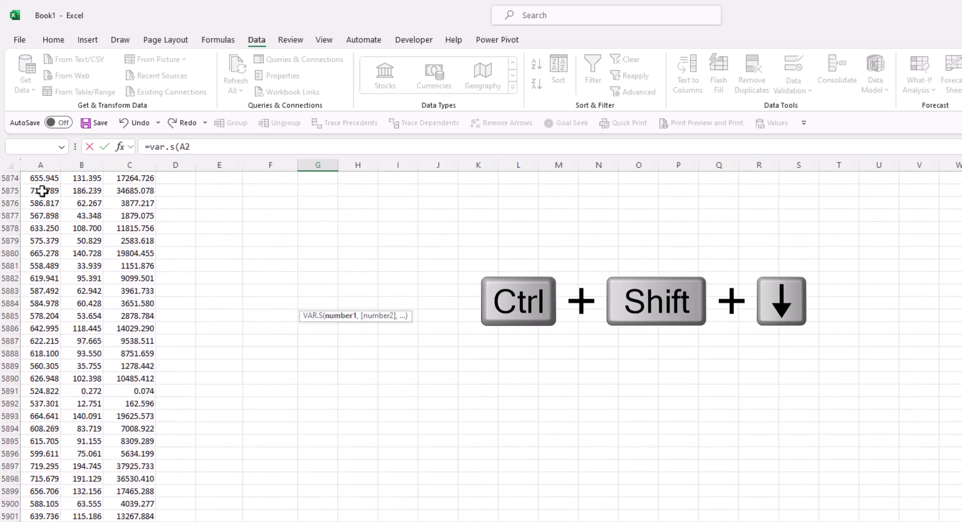
text())
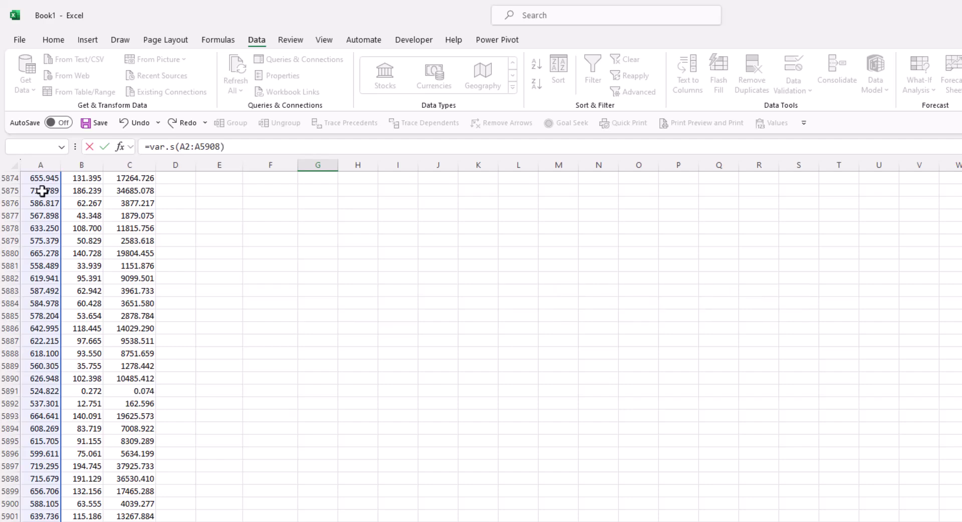
key(Return)
Widen column G to fit the full variance value in cell G11.
key(Up)
scroll(183, 178, up, 3)
drag(335, 166, 352, 166)
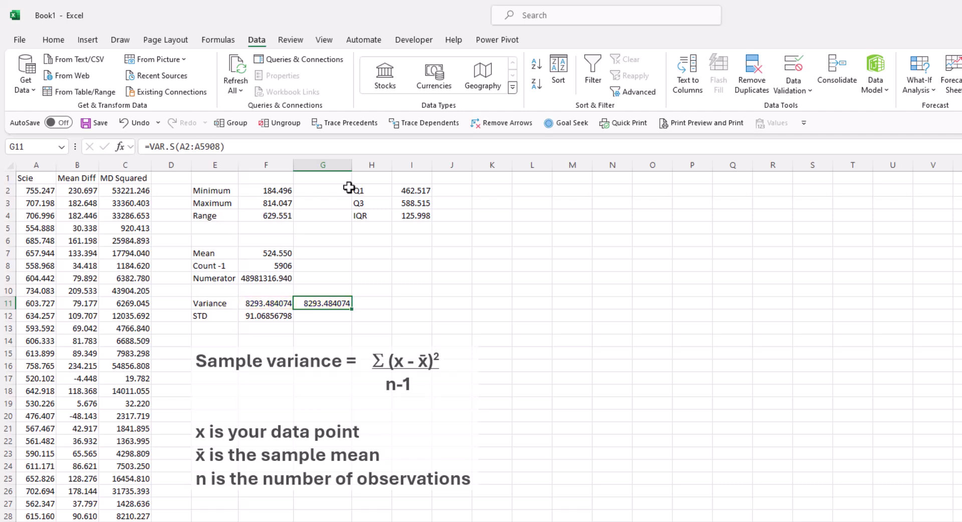
Calculate the sample standard deviation of the science scores in cell G12 with the built-in function =STDEV.S(A2:A5908).
key(Down)
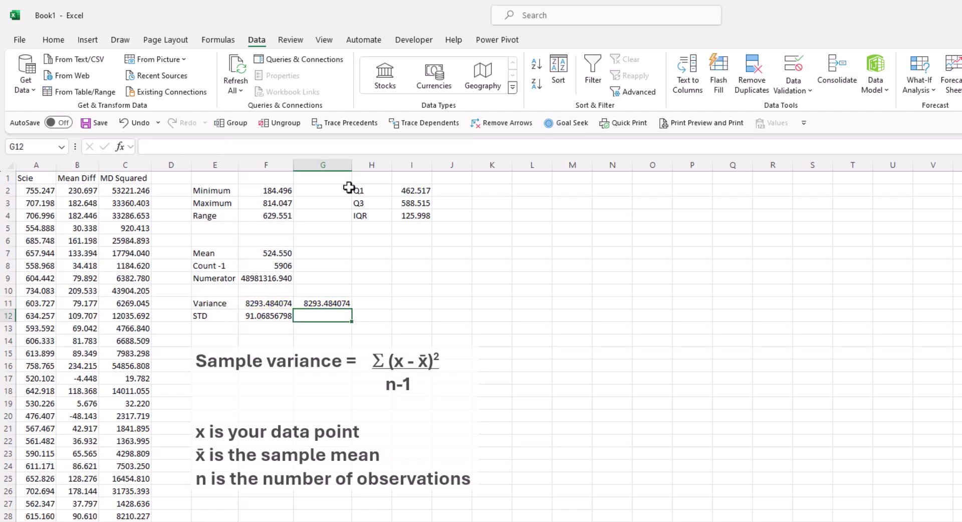
text(=stdev)
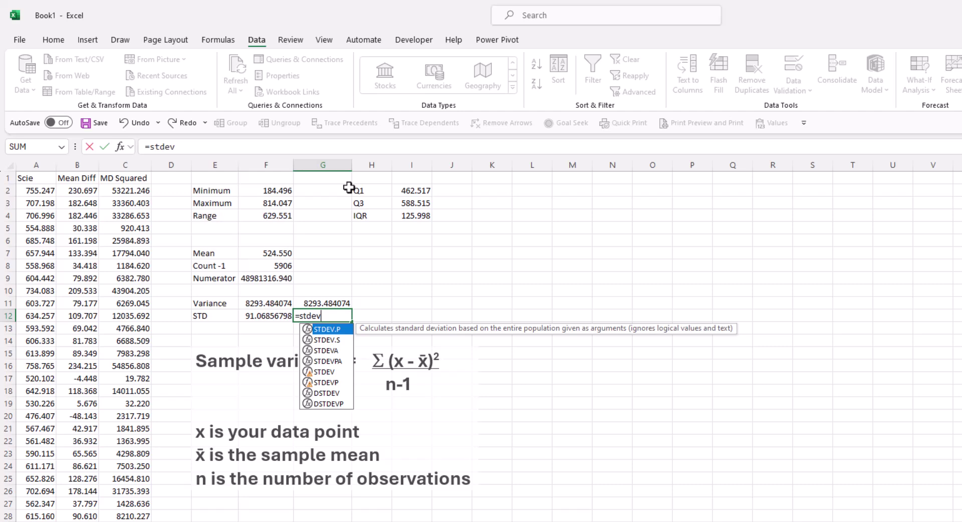
key(Down)
key(Tab)
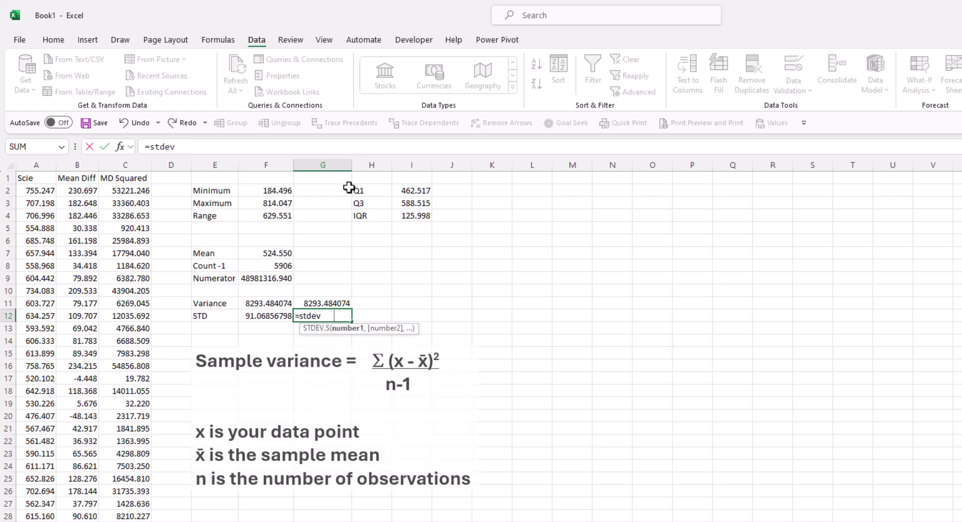
click(36, 190)
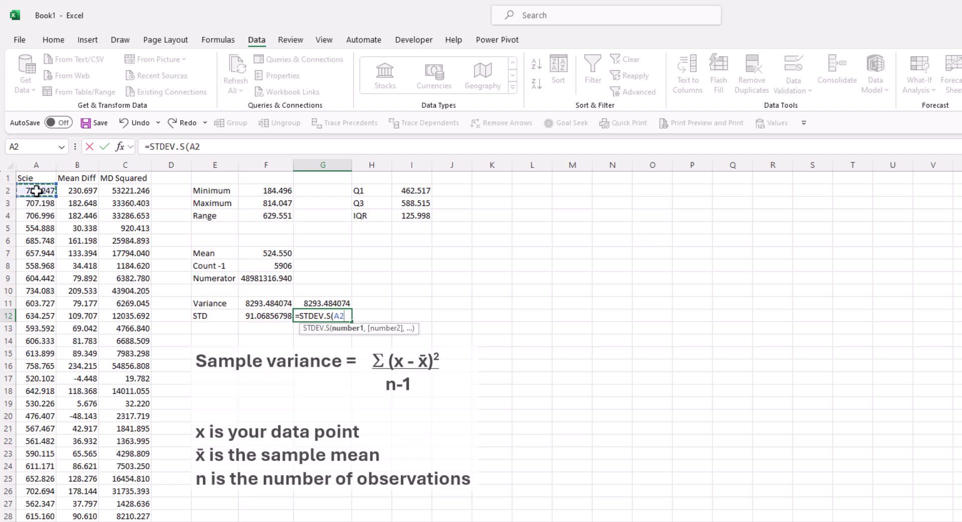
key(ctrl+shift+Down)
text())
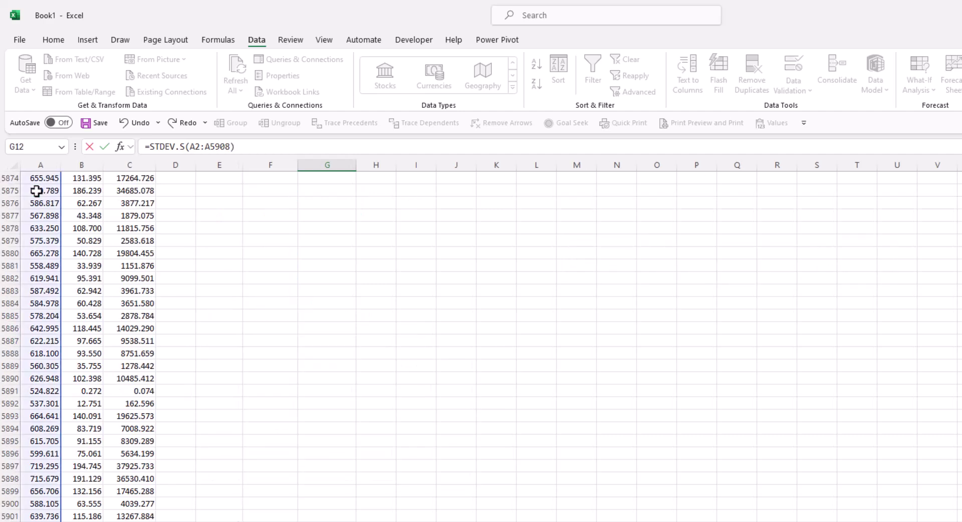
key(Return)
key(Up)
key(Up)
key(Down)
key(Down)
scroll(37, 191, up, 3)
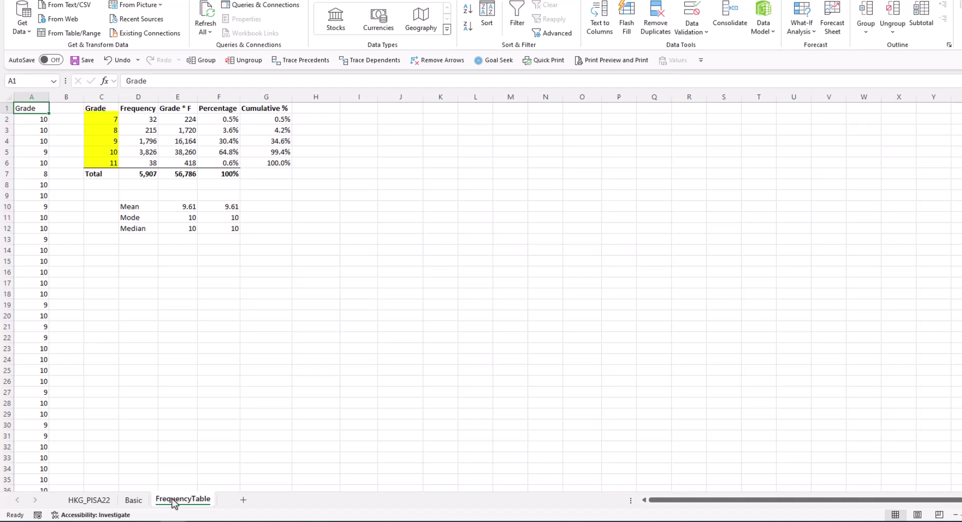
Label cells D14 and D15 "Minimum" and "Maximum" below the median on the FrequencyTable sheet.
click(133, 251)
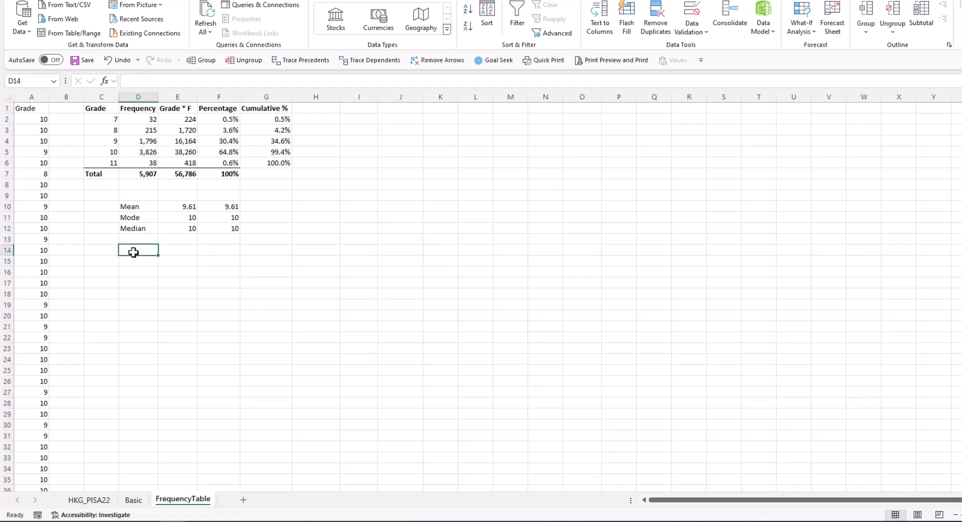
text(Minimum)
key(Return)
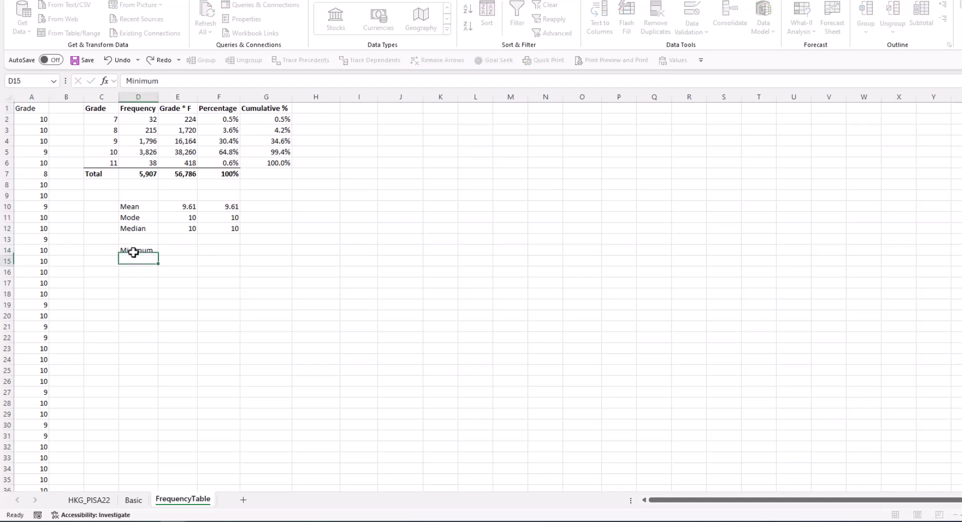
text(Maximum)
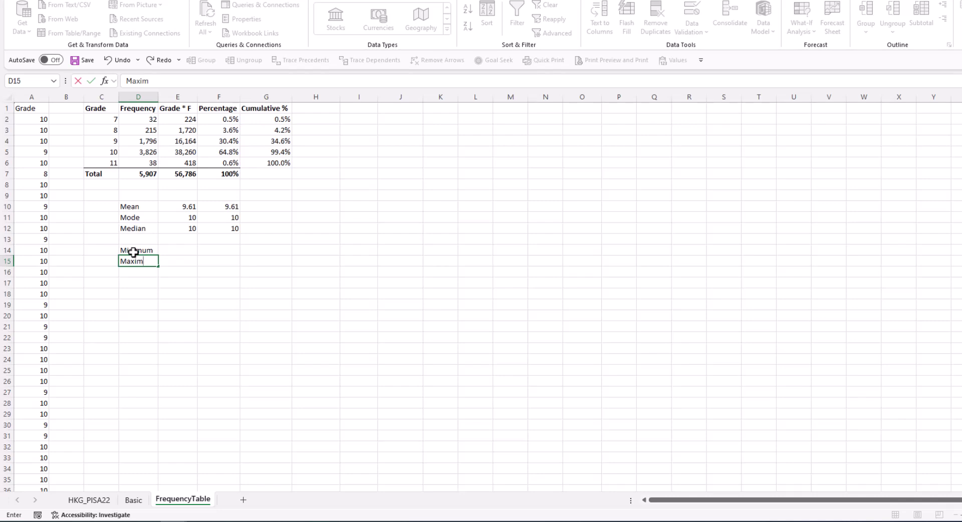
key(Return)
Enter the lowest grade, 7, in cell E14 and the highest grade, 11, in cell E15.
key(Up)
key(Up)
key(Right)
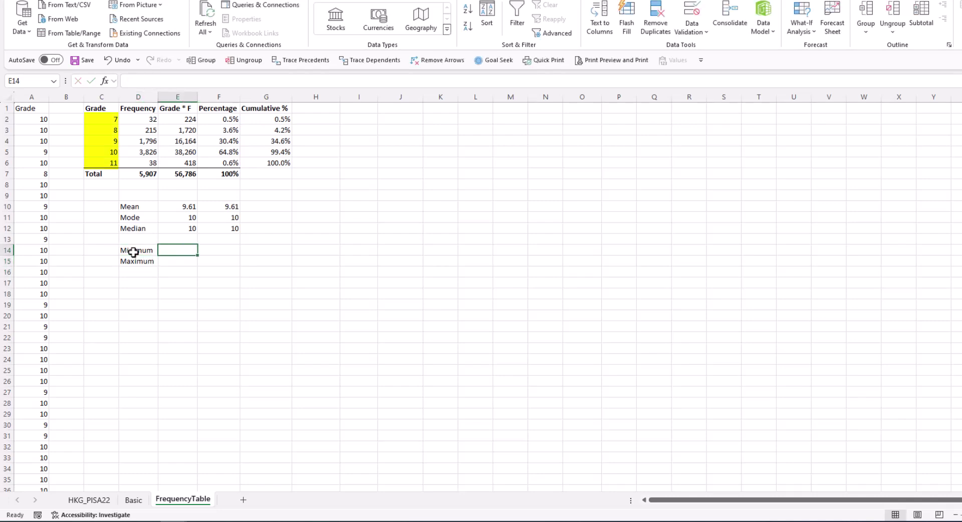
text(7)
key(Return)
text(11)
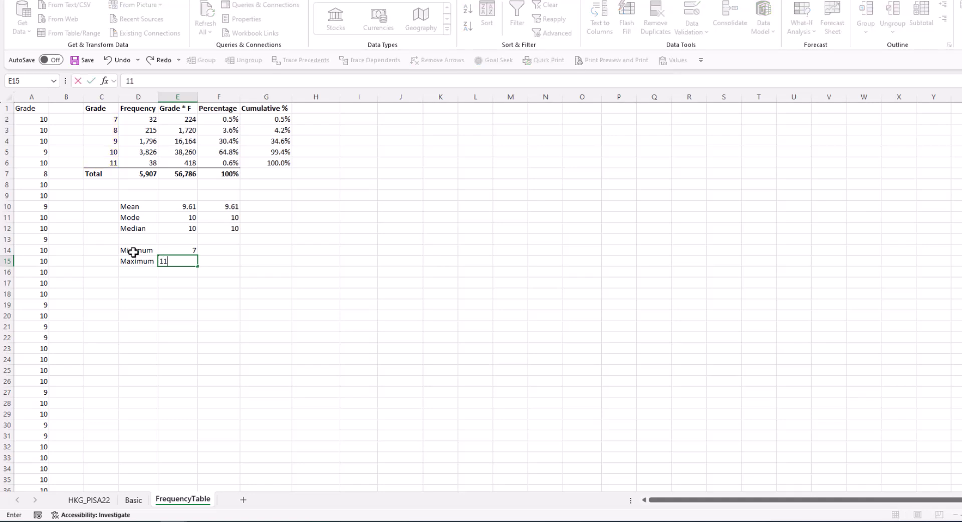
key(Return)
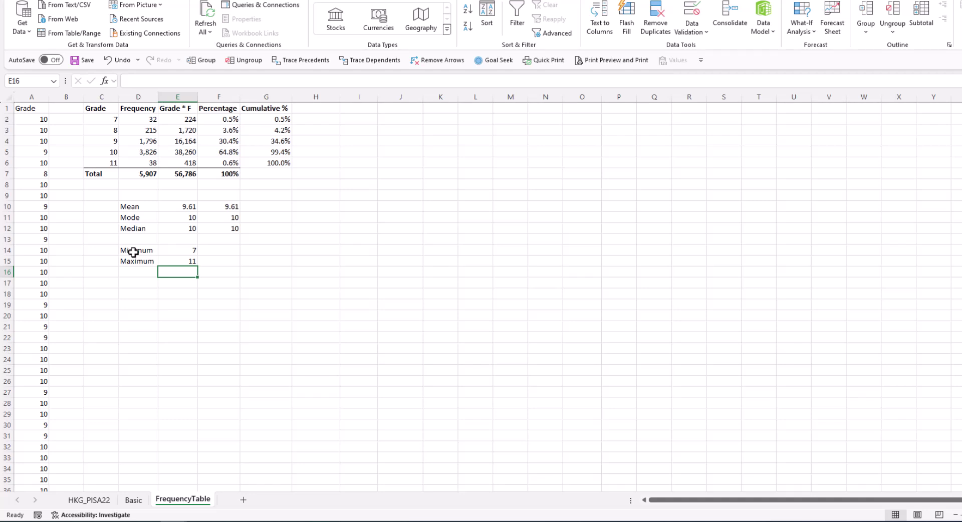
Calculate the minimum grade from the raw data in cell F14 with =MIN(A2:A5908).
key(Up)
key(Up)
key(Right)
text(=min)
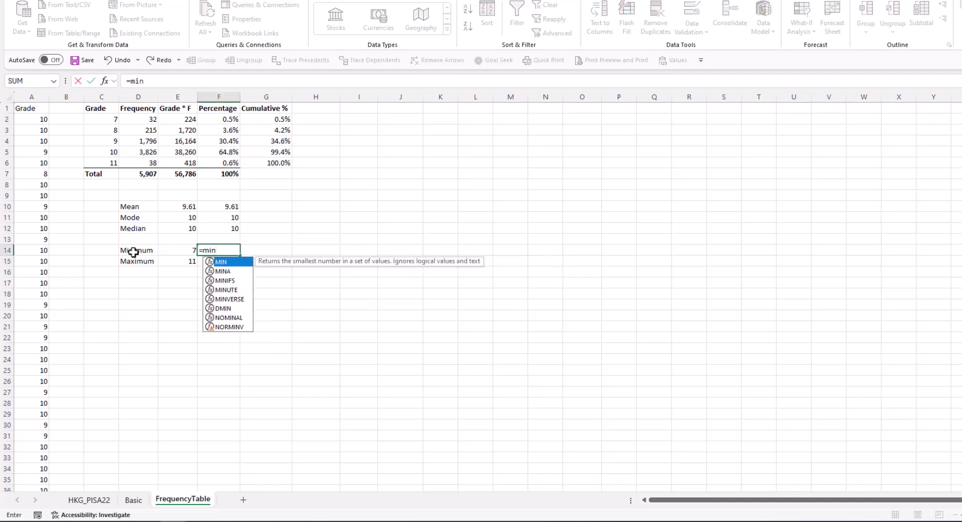
text(()
click(22, 119)
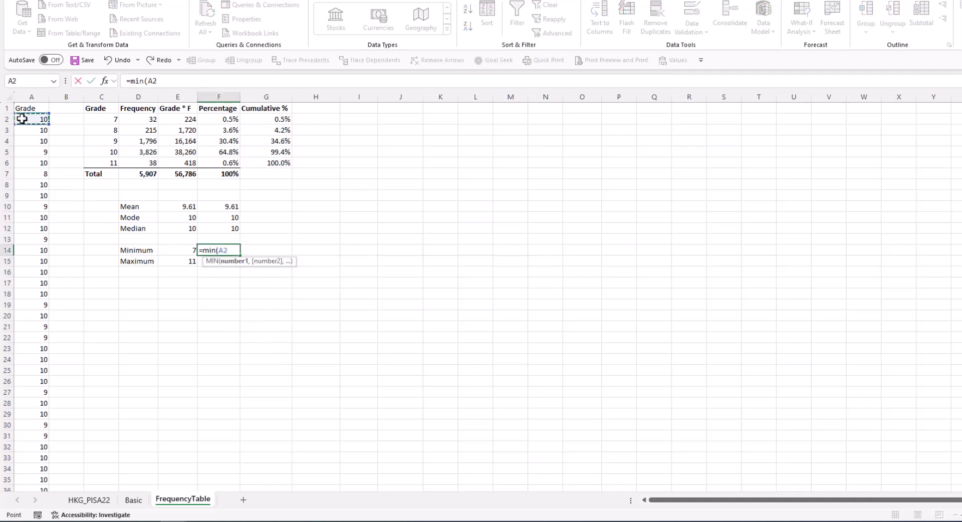
key(ctrl+shift+Down)
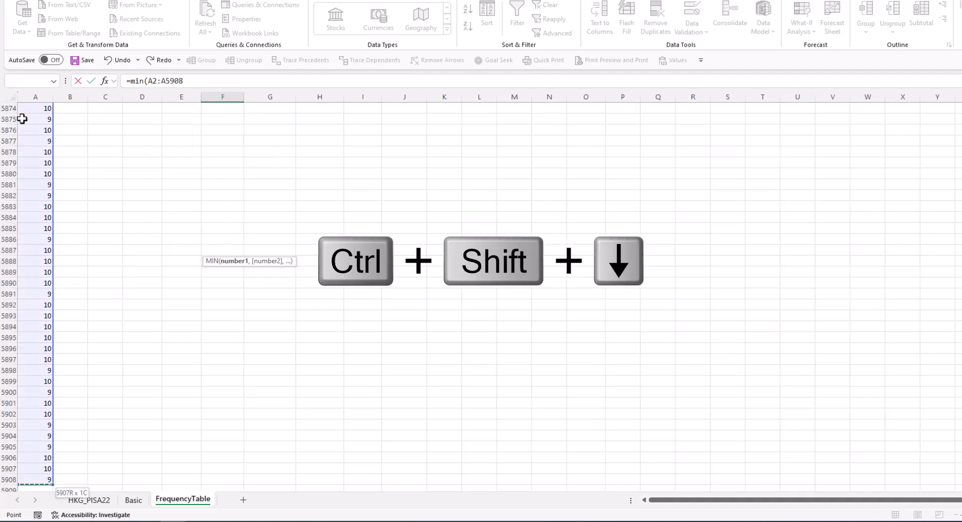
key(Return)
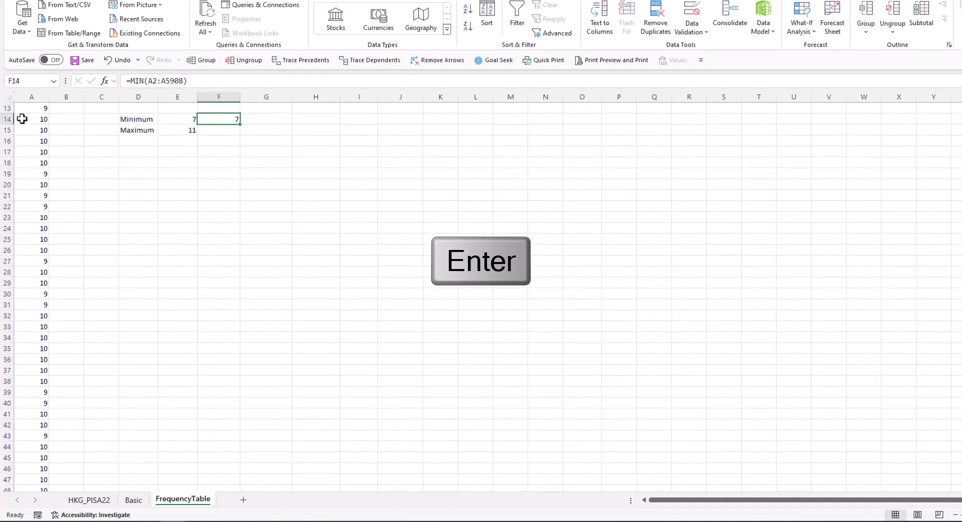
Calculate the maximum grade from the raw data in cell F15 with =MAX(A2:A5908).
text(=max()
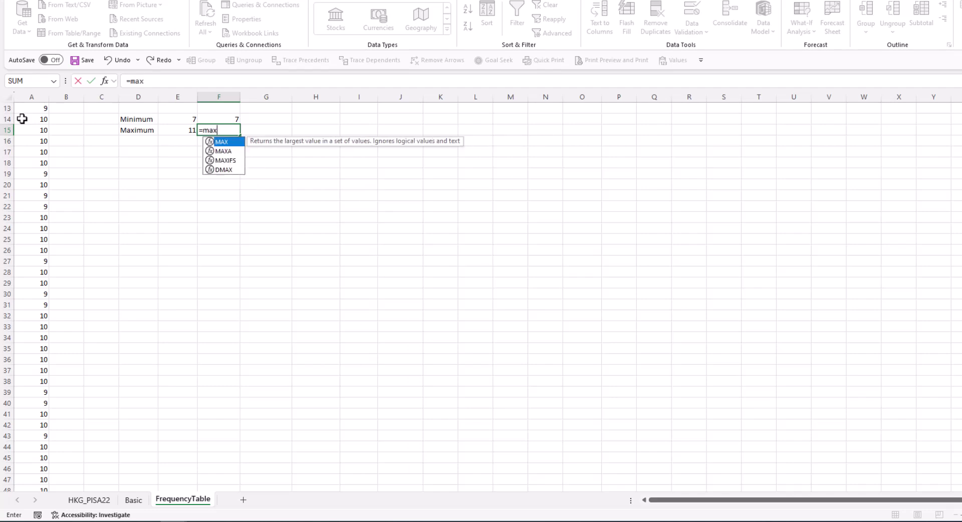
scroll(22, 118, up, 4)
click(22, 119)
key(ctrl+shift+Down)
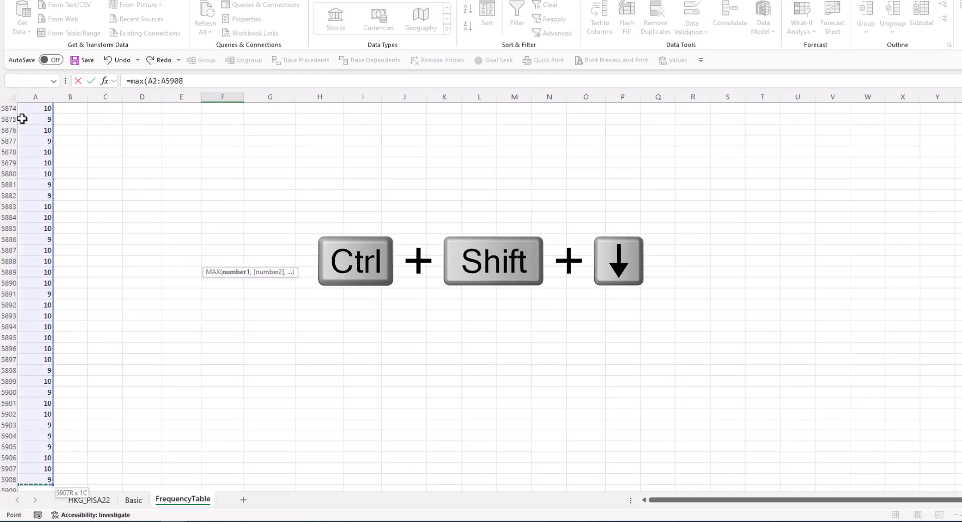
key(Return)
Label cell D16 "Range" below the maximum.
key(Down)
key(Left)
key(Left)
text(Range)
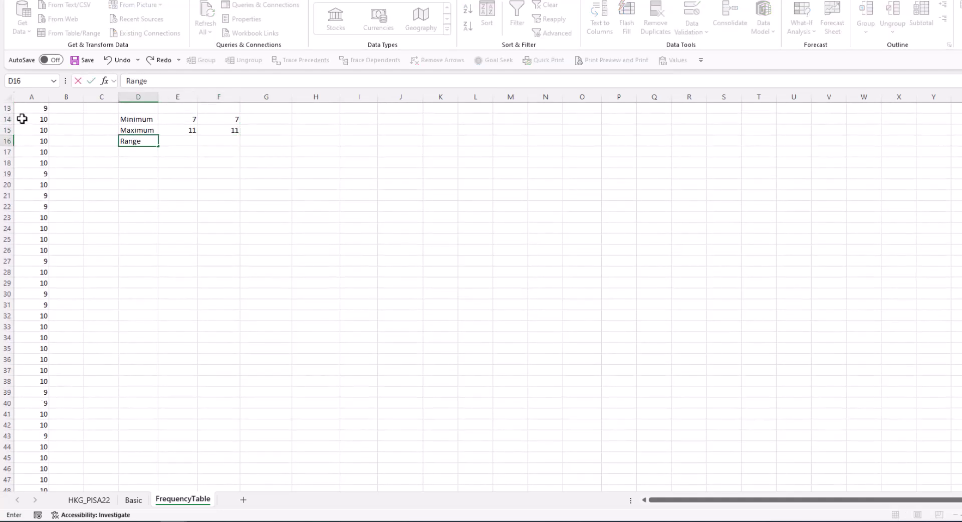
key(Return)
Calculate the range of the manually entered grades in cell E16 with =E15-E14.
key(Up)
key(Right)
text(=)
key(Up)
text(-)
key(Up)
key(Up)
key(Tab)
Calculate the range of the function-based results in cell F16 with =F15-F14.
text(=)
key(Up)
text(-)
key(Up)
key(Up)
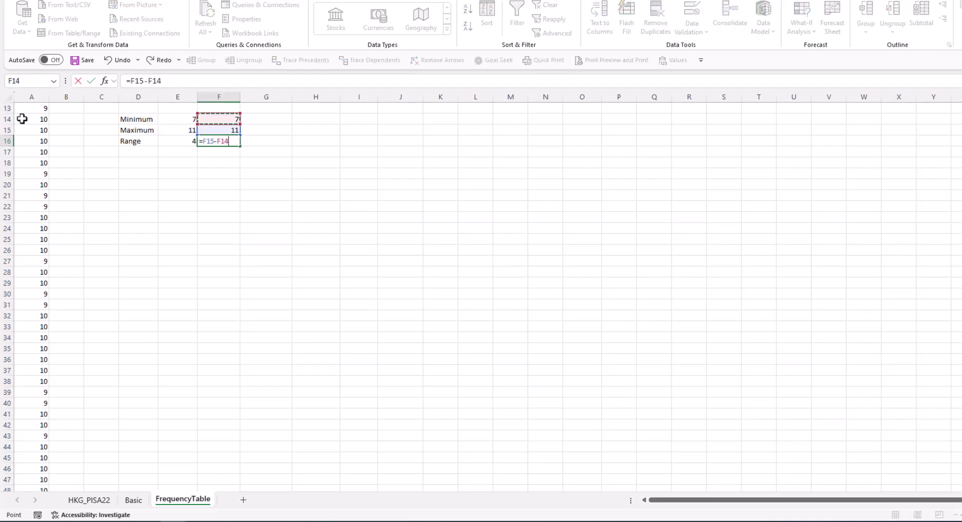
key(Return)
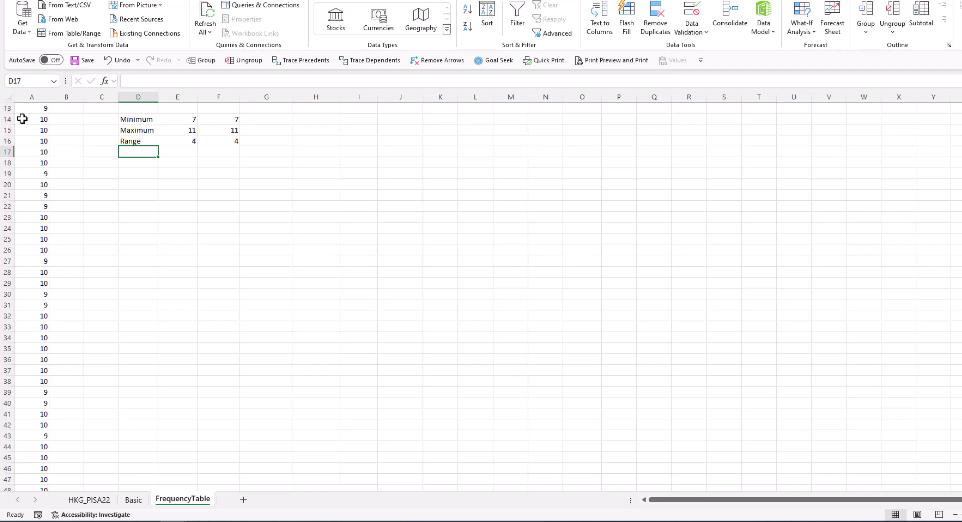
Label cells D17 and D18 "Q1" and "Q3" below the range.
text(Q1)
key(Return)
text(Q3)
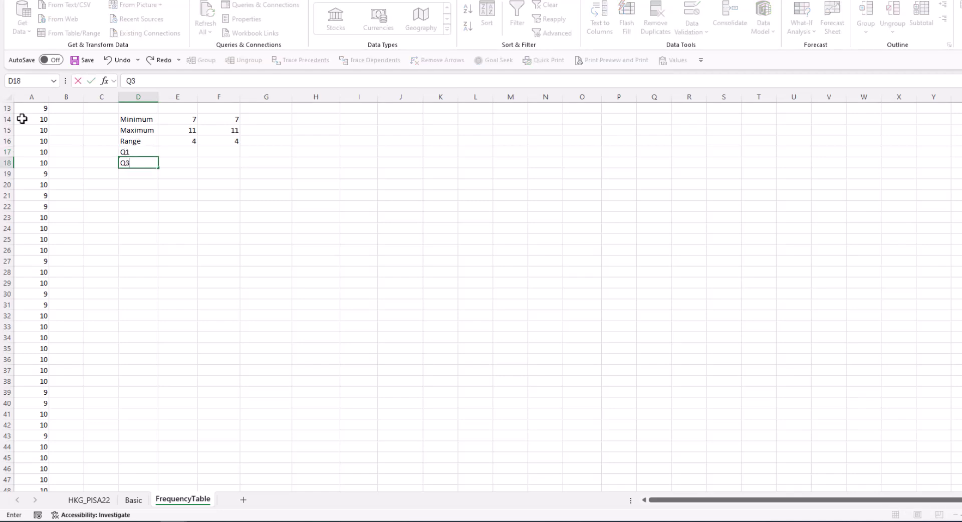
key(Return)
key(Up)
Calculate the Q1 position in cell H17 from the total frequency with =(D7+1)/4.
scroll(22, 119, up, 4)
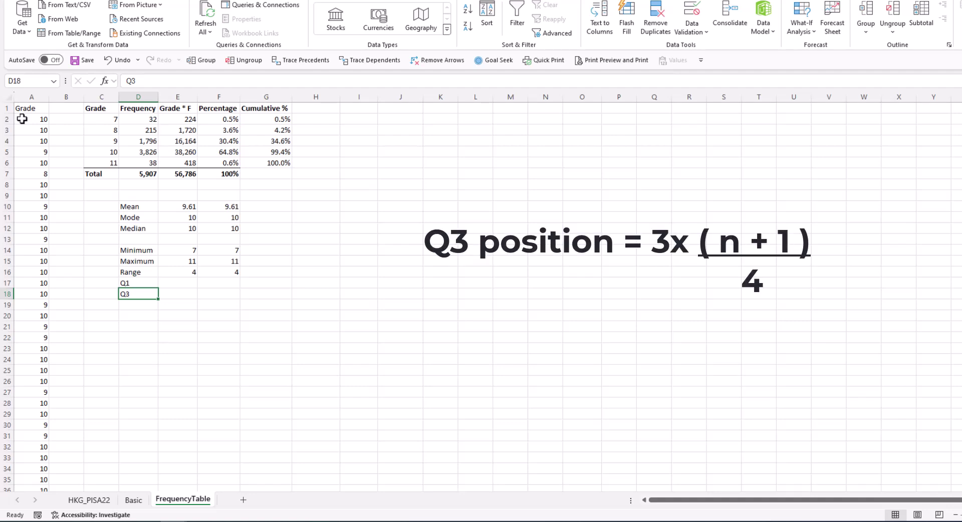
click(318, 283)
text(=)
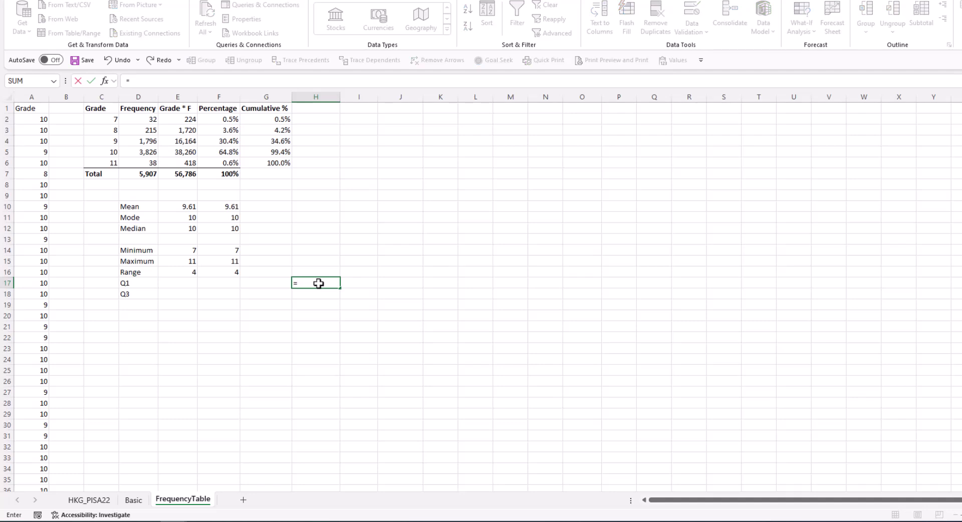
text(()
click(148, 175)
text(+1)/4)
key(Return)
Calculate the Q3 position in cell H18 as three times the Q1 position with =3*H17.
text(=3*H17)
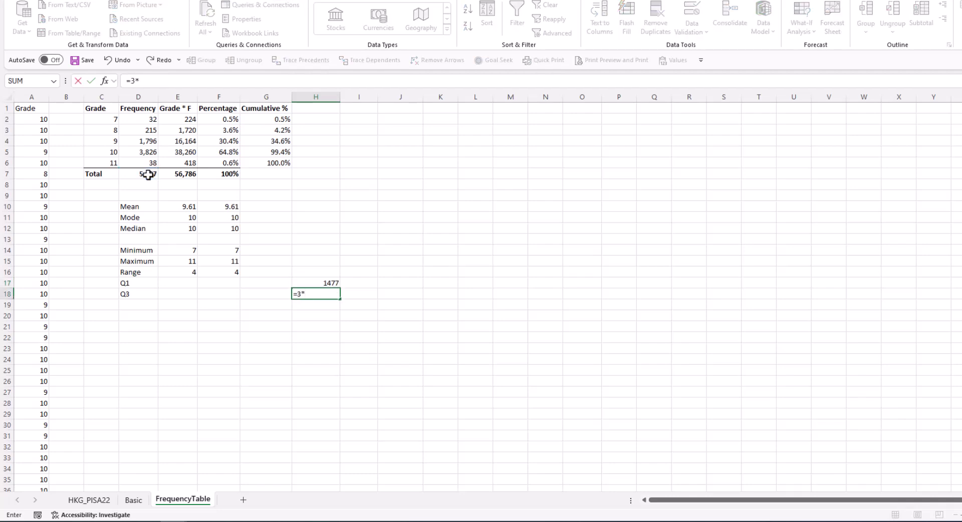
key(Return)
key(Up)
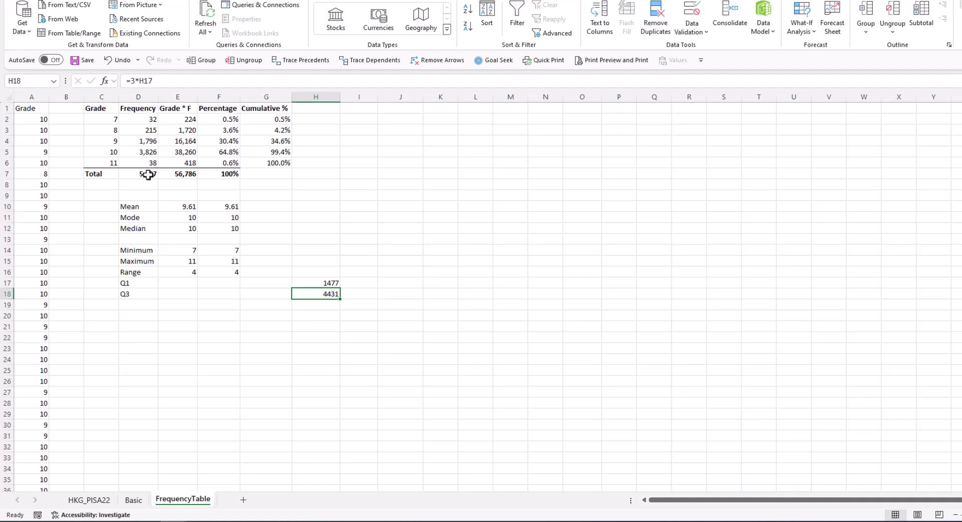
Start a cumulative frequency column by linking cell H2 to the first frequency with =D2.
key(Up)
key(Up)
key(Up)
key(Up)
key(Up)
key(Up)
key(Up)
key(Up)
key(Up)
key(Up)
key(Up)
key(Up)
key(Up)
key(Up)
key(Up)
key(Up)
text(=)
key(Left)
key(Left)
key(Left)
key(Left)
key(Return)
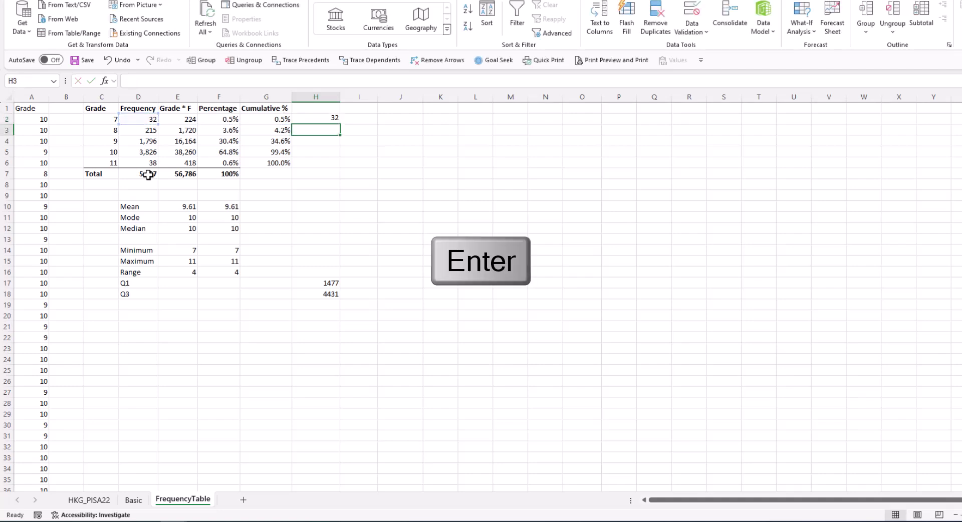
Add the running total =H2+D3 in cell H3 and fill it down to H6.
text(=)
key(Up)
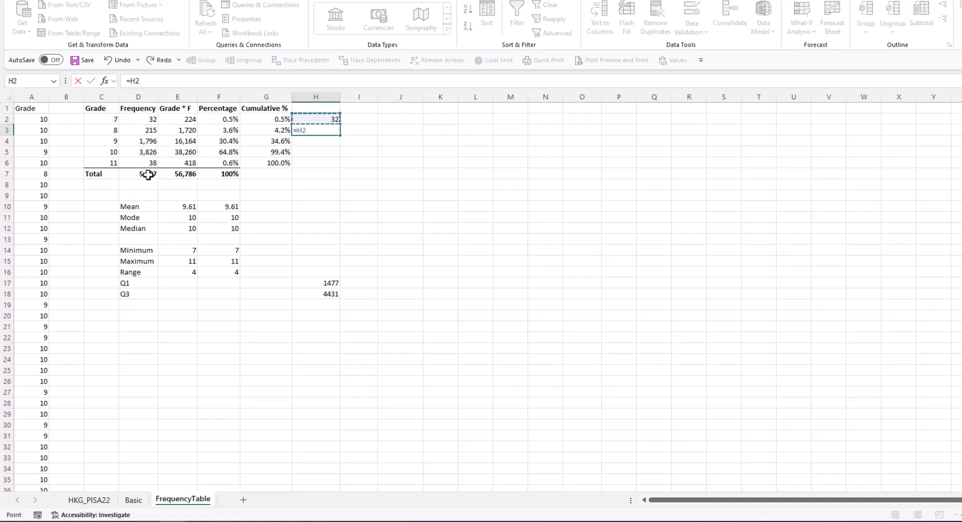
text(+)
key(Left)
key(Left)
key(Left)
key(Left)
key(Return)
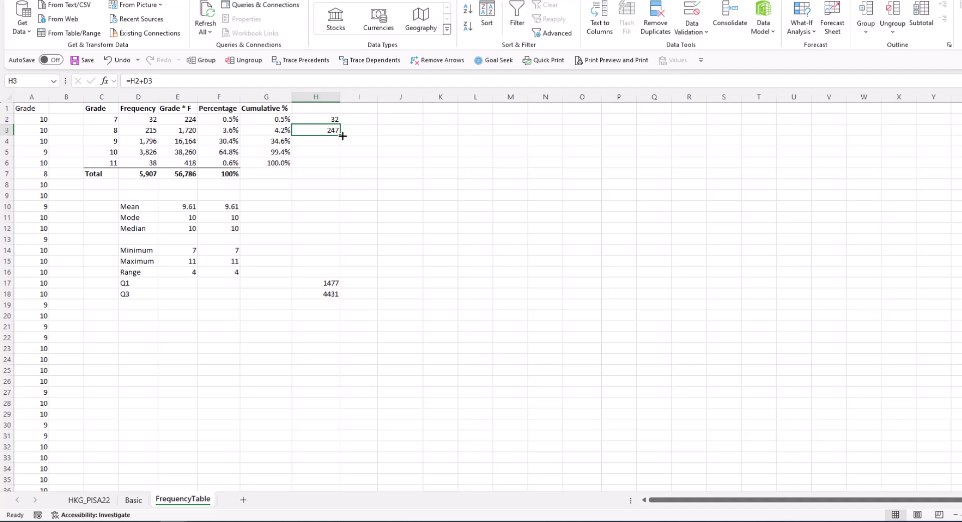
double_click(342, 136)
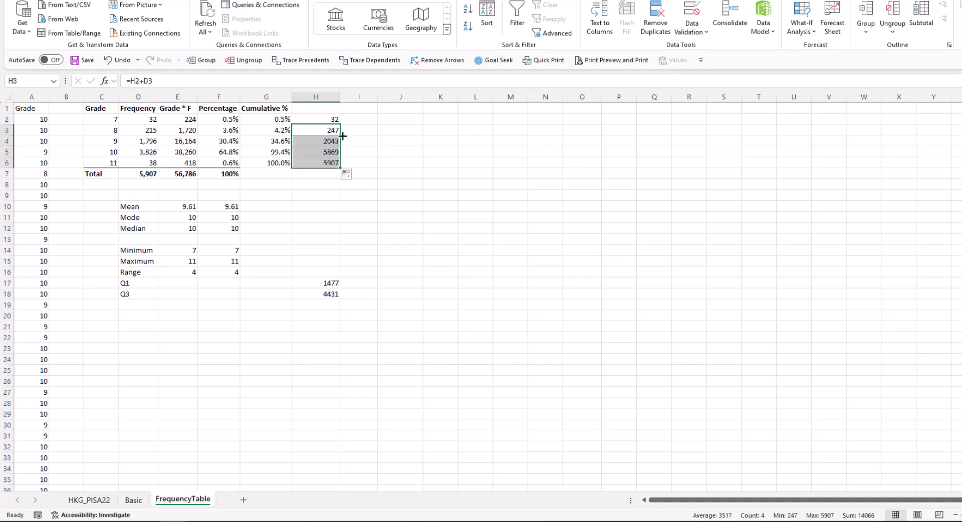
Head the running totals column "Cumulative F" in cell H1.
click(323, 109)
text(Cumula)
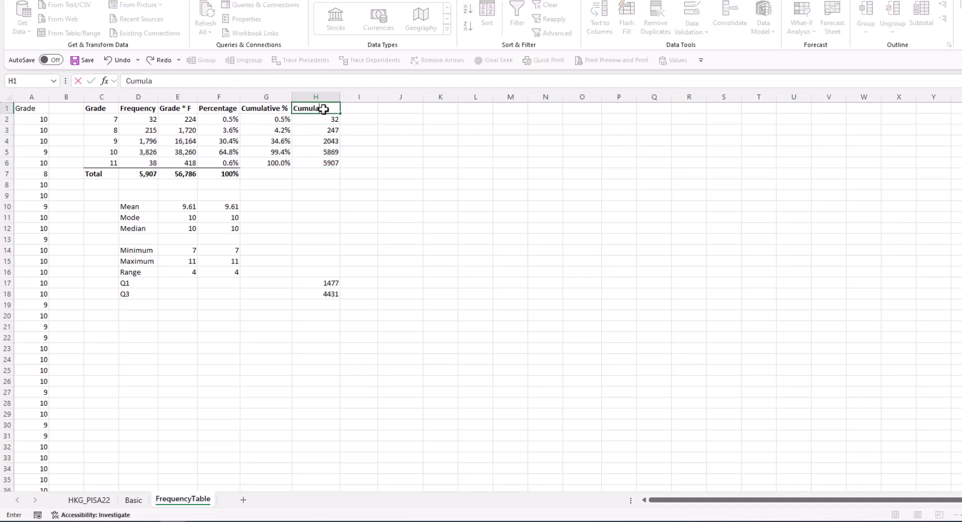
text(tive F)
key(Return)
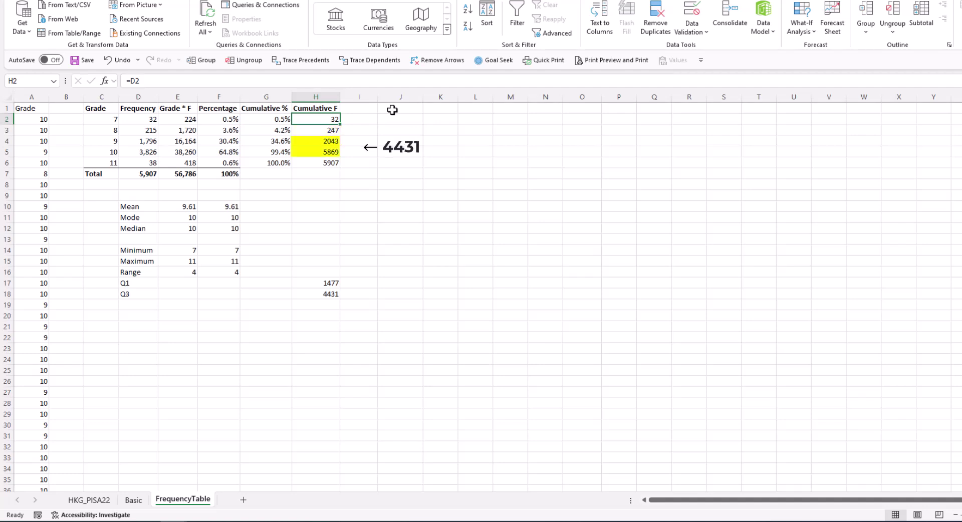
Enter 9 as the first quartile in cell E17 and 10 as the third quartile in cell E18.
click(173, 282)
text(9)
key(Return)
text(10)
key(Return)
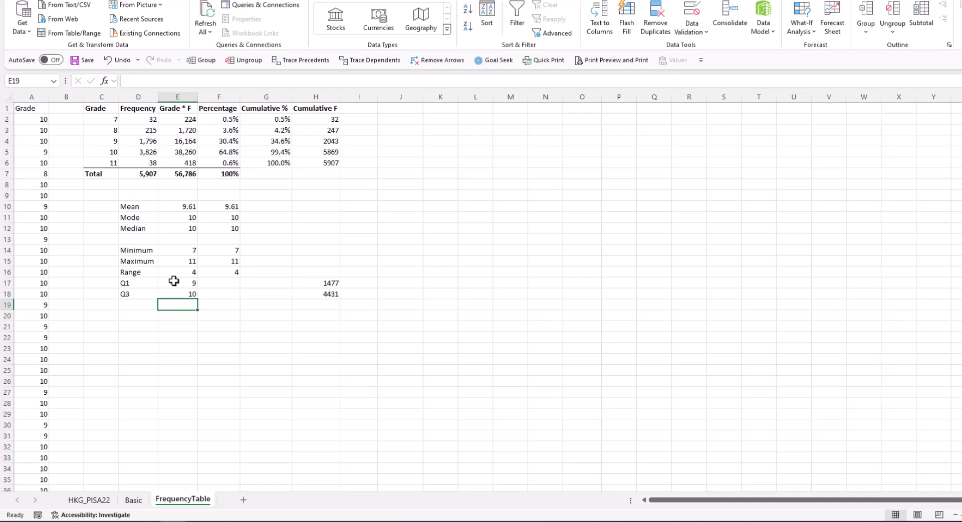
Calculate the first quartile of the grades in cell F17 with =QUARTILE.INC(A2:A5908,1).
click(218, 282)
text(=quart)
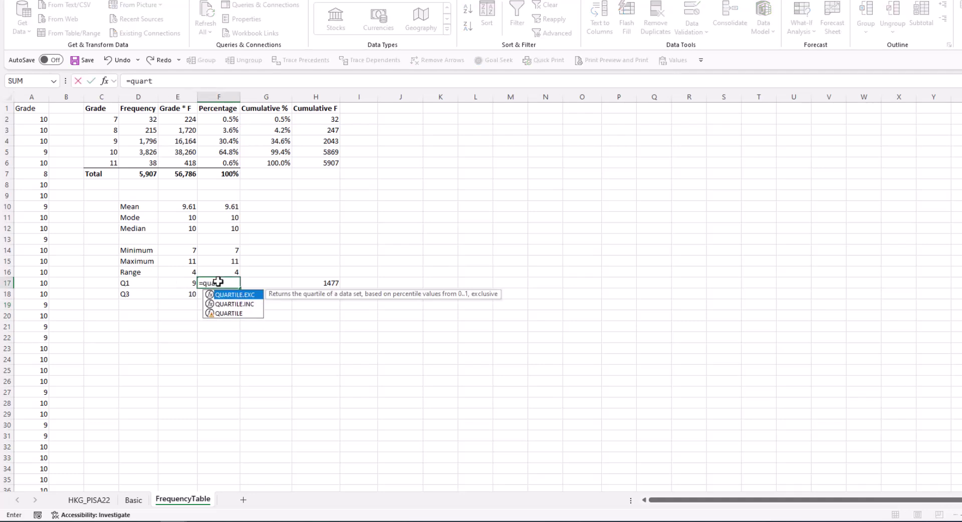
key(Down)
key(Tab)
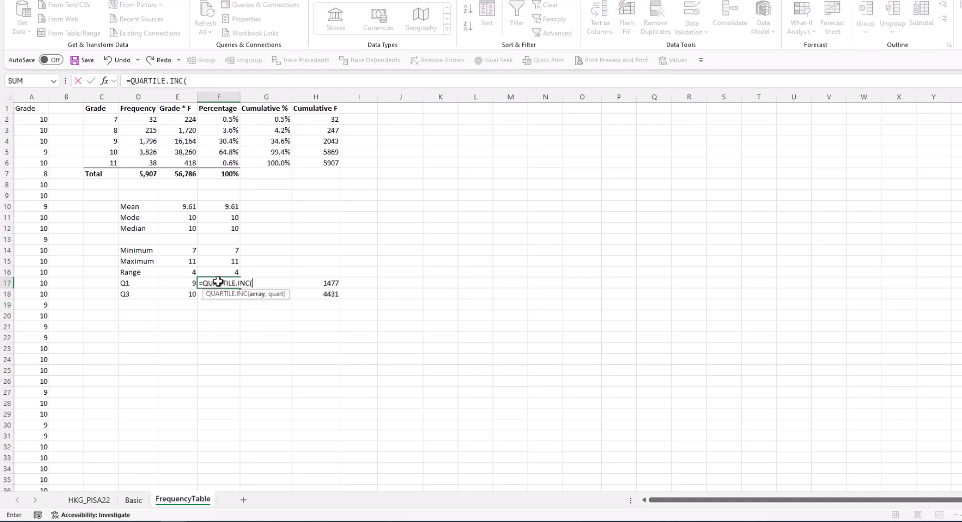
click(36, 119)
key(ctrl+shift+Down)
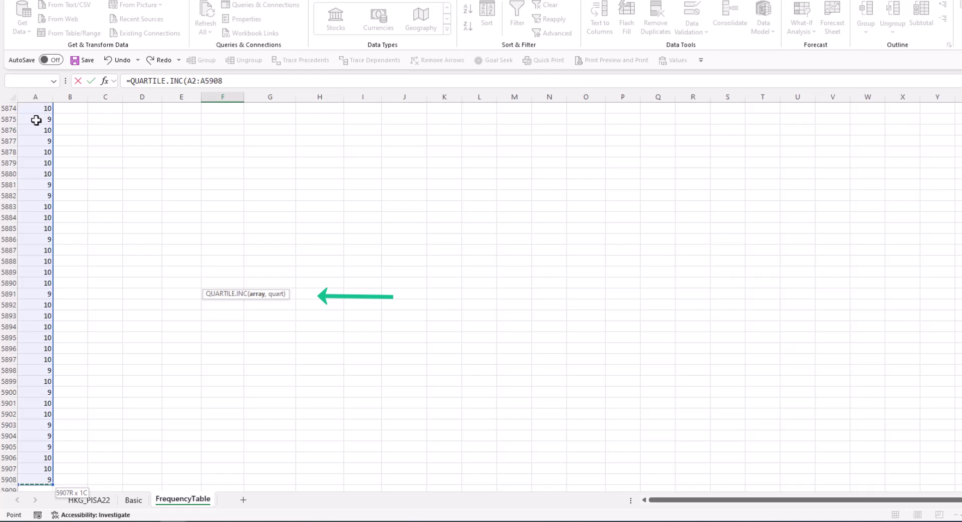
text(,)
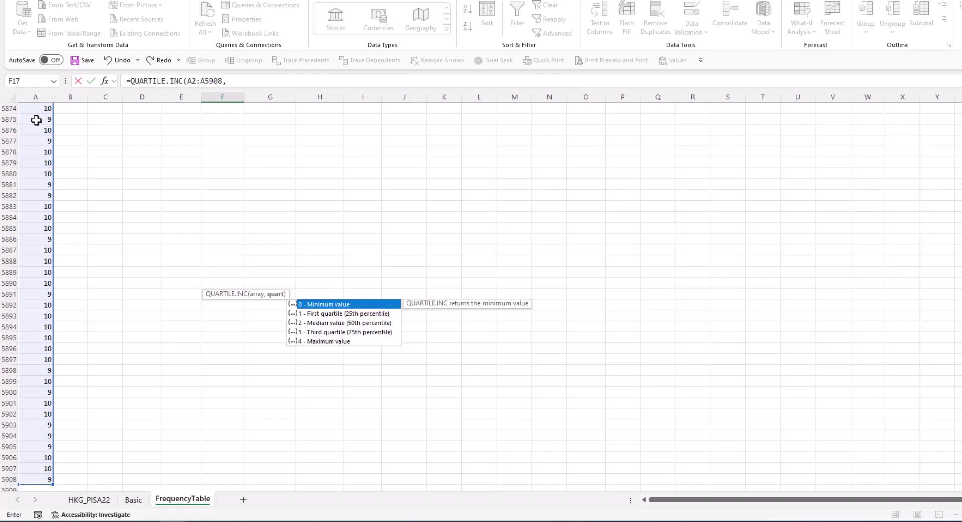
text(1))
key(Return)
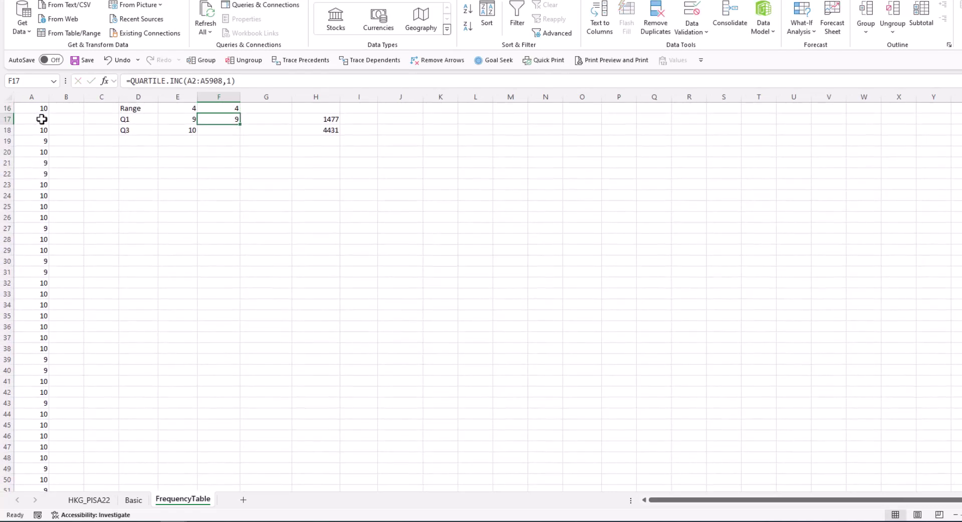
Make the grade range in the F17 quartile formula absolute as $A$2:$A$5908.
click(192, 81)
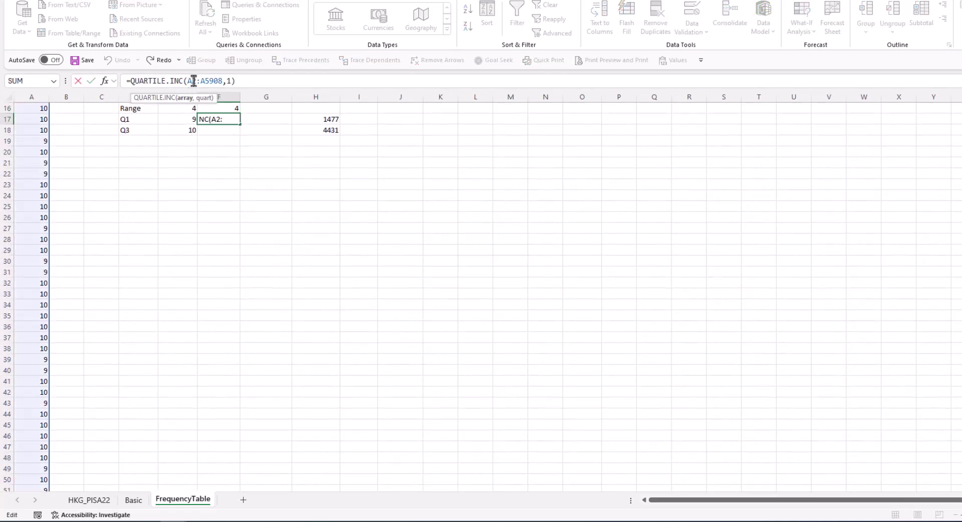
key(F4)
click(216, 81)
key(F4)
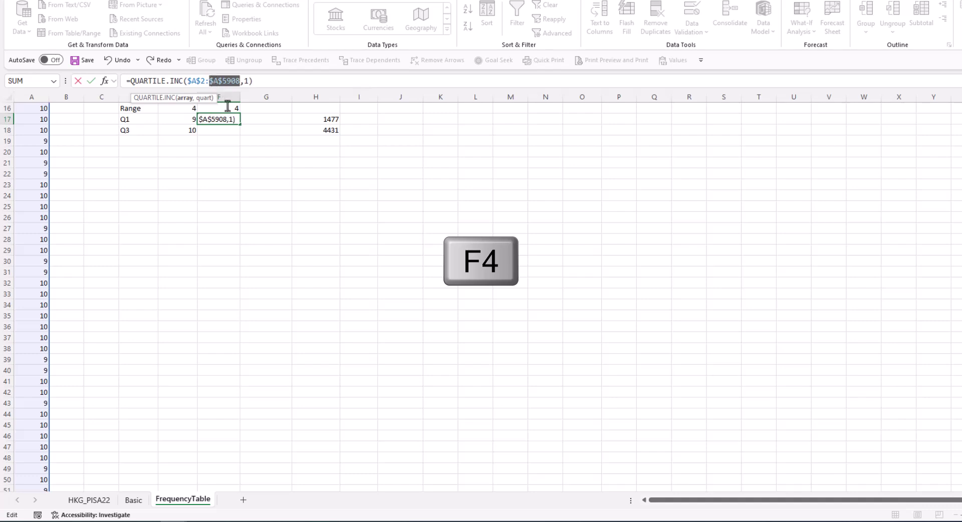
key(Return)
Copy the quartile formula down to F18 and change its quart argument to 3 for the third quartile.
drag(240, 125, 236, 132)
click(236, 133)
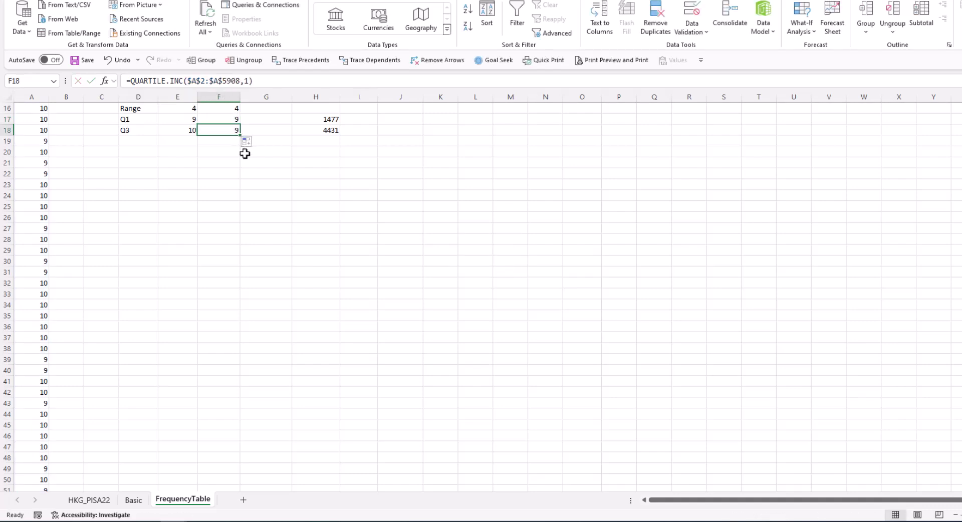
click(249, 81)
key(BackSpace)
text(3)
key(Return)
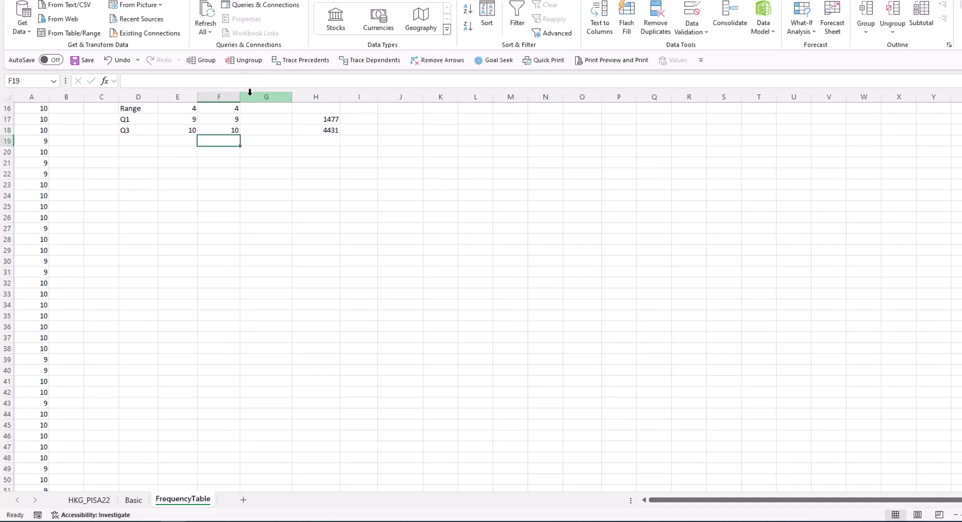
Add the label "IQR" in cell D19, under the Q3 label.
scroll(257, 232, up, 5)
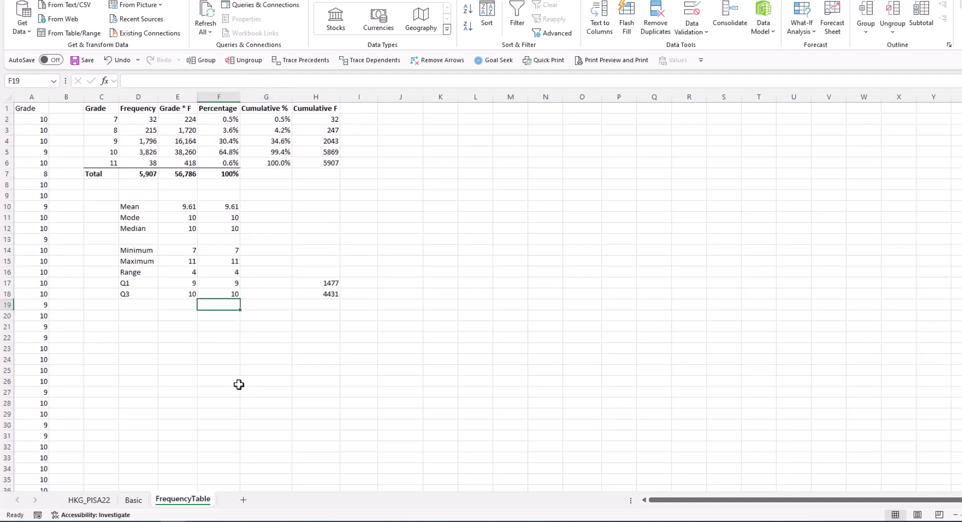
key(Left)
key(Left)
text(IQR)
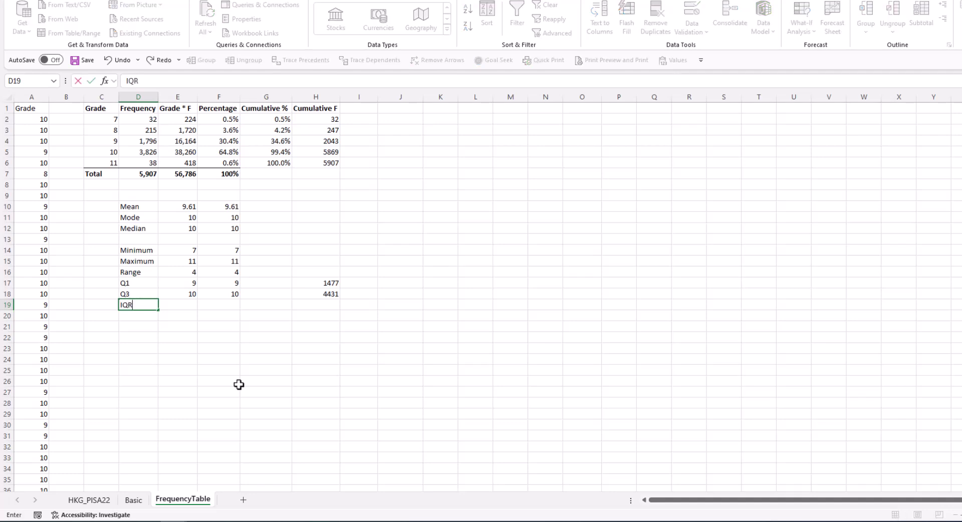
key(Return)
Calculate the manual interquartile range in cell E19 with =E18-E17.
key(Up)
key(Right)
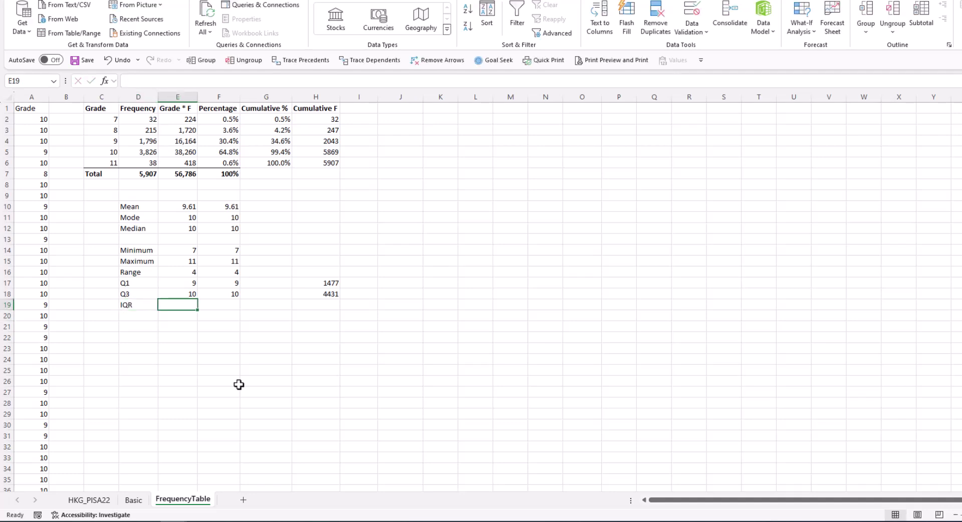
text(=)
key(Up)
text(-)
key(Up)
key(Up)
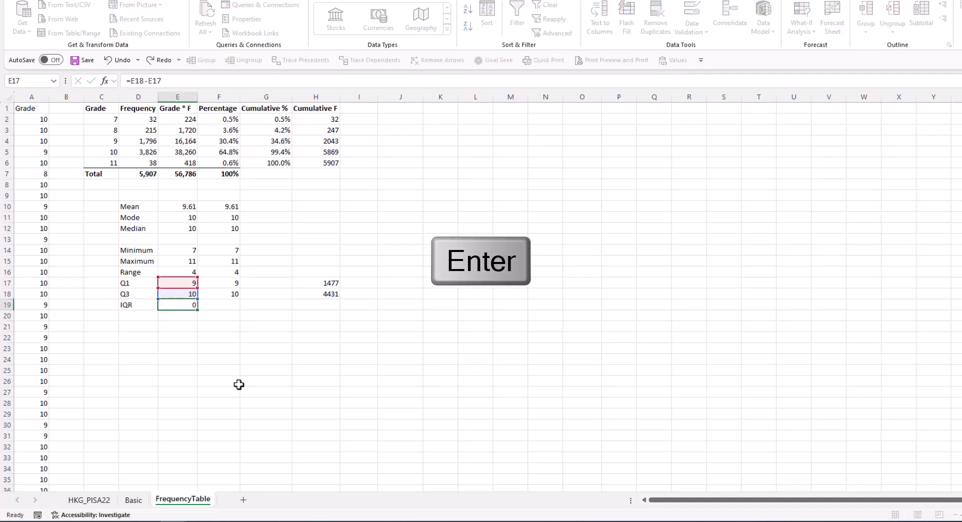
key(Return)
Calculate the interquartile range of the function-based quartiles in cell F19 with =F18-F17.
key(Up)
key(Right)
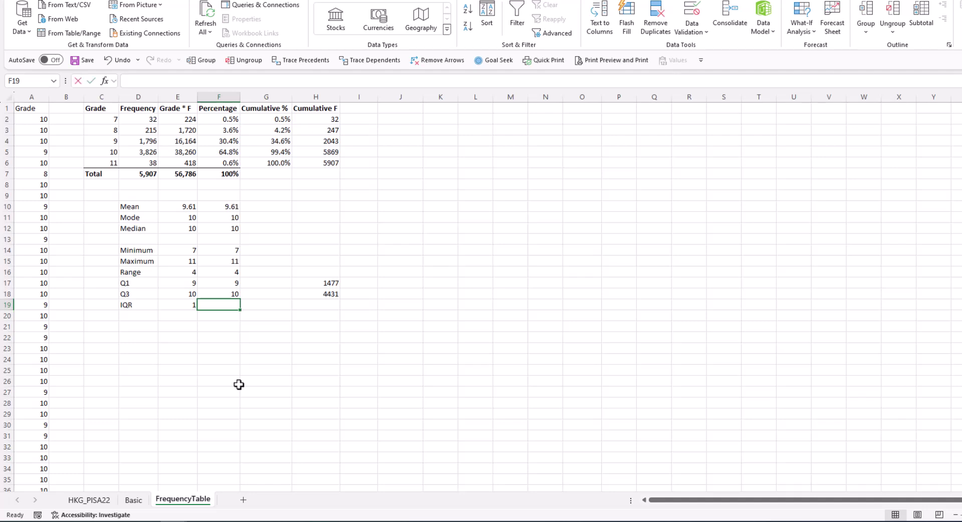
text(=)
key(Up)
text(-)
key(Up)
key(Up)
key(Return)
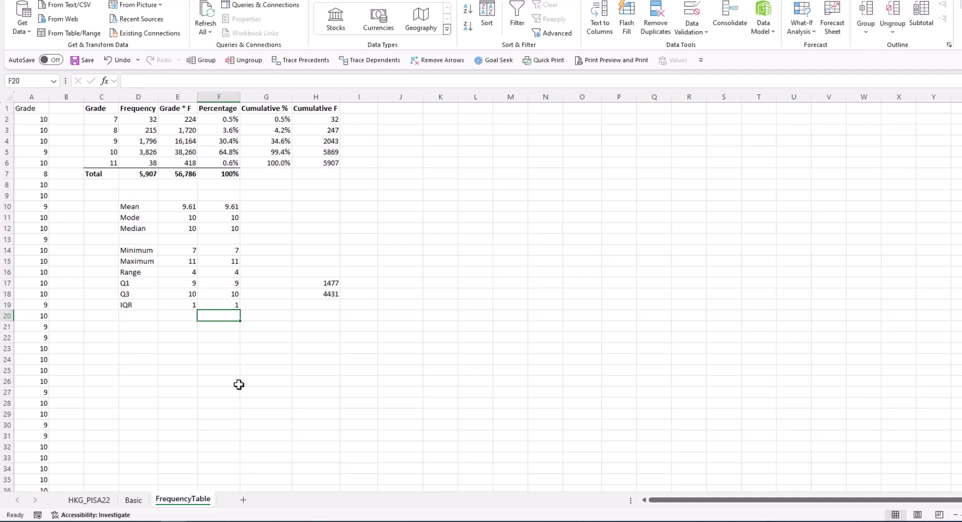
Paste the sample variance formula image below the statistics, with cell D22 as the target.
key(alt+Tab)
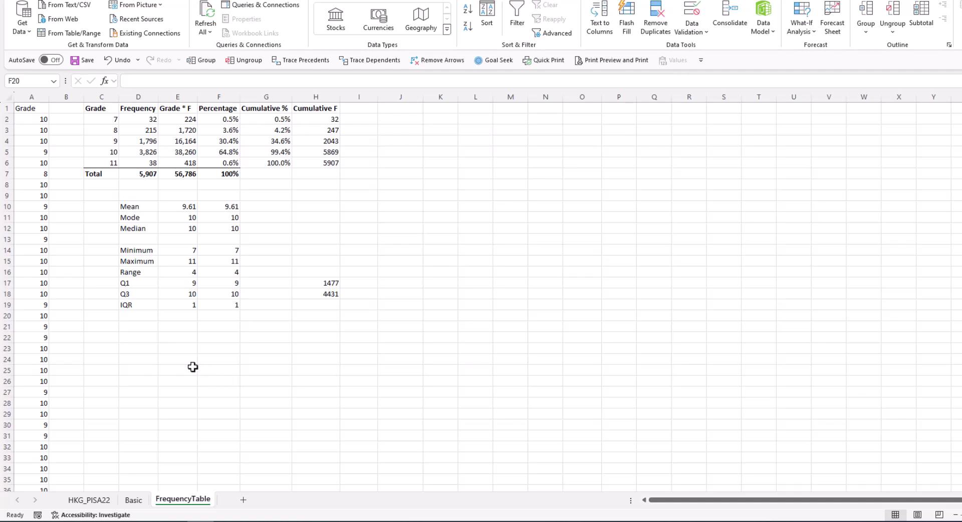
click(123, 340)
key(ctrl+v)
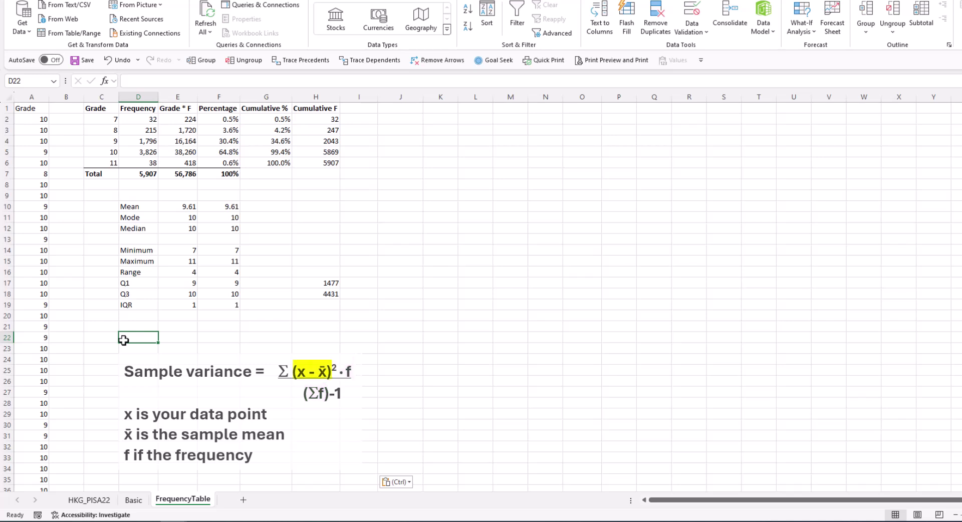
Calculate each grade's difference from the mean with =C2-$E$10 in cell I2, fill it down to I6 and check the last formula.
click(363, 120)
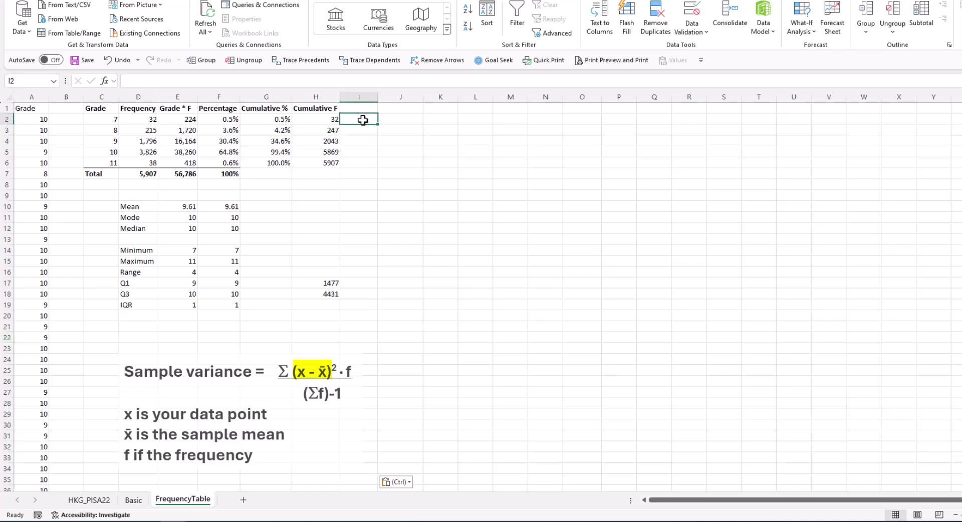
text(=C2-)
click(169, 205)
key(F4)
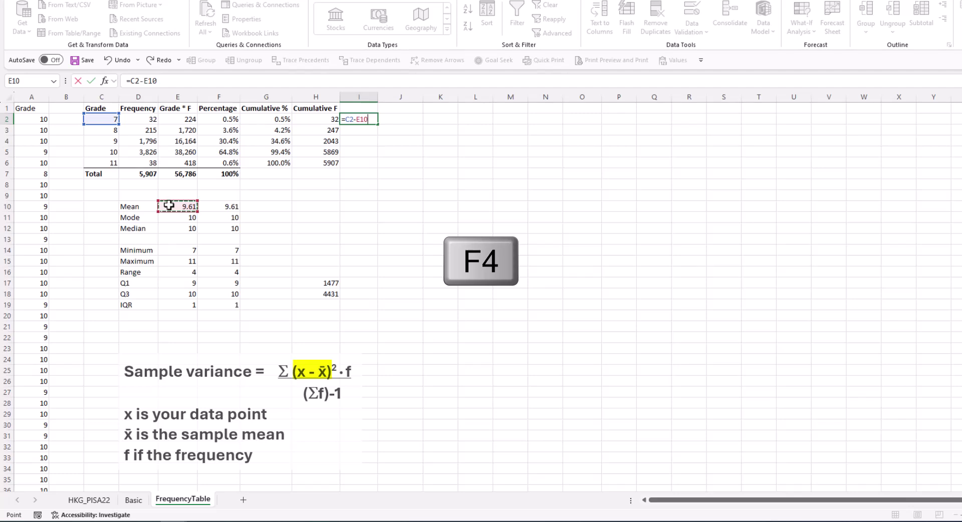
key(F4)
key(Return)
click(365, 119)
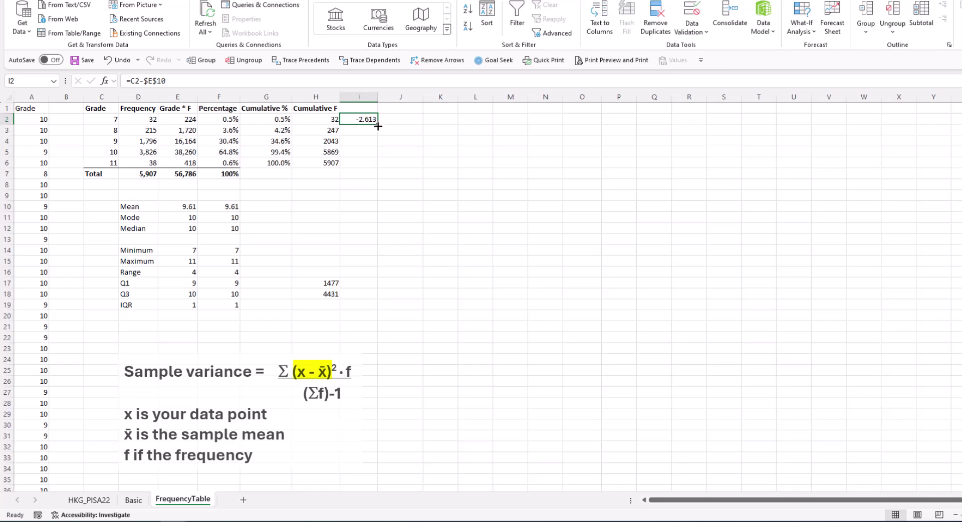
drag(378, 127, 376, 169)
double_click(368, 163)
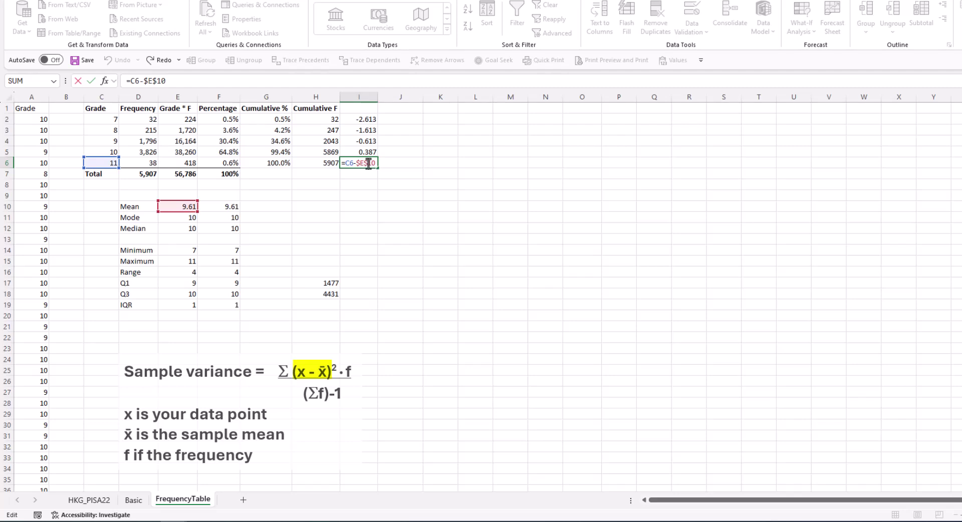
key(Return)
Head the differences column "Mean Diff" in cell I1.
key(Up)
key(Up)
key(Up)
key(Up)
key(Up)
key(Up)
text(Mean Diff)
key(Return)
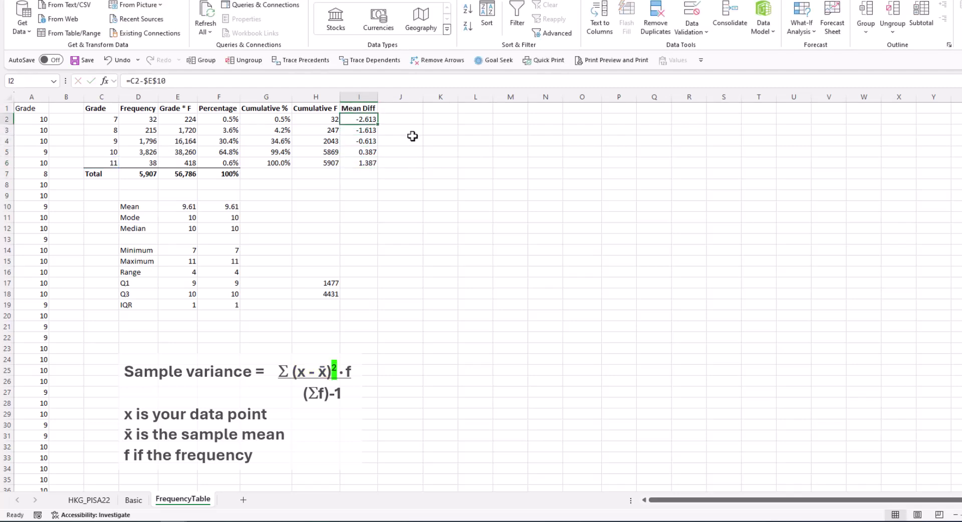
Square the mean differences with =I2^2 in cell J2 and fill the formula down to J6.
click(410, 120)
text(=)
key(Left)
text(^2)
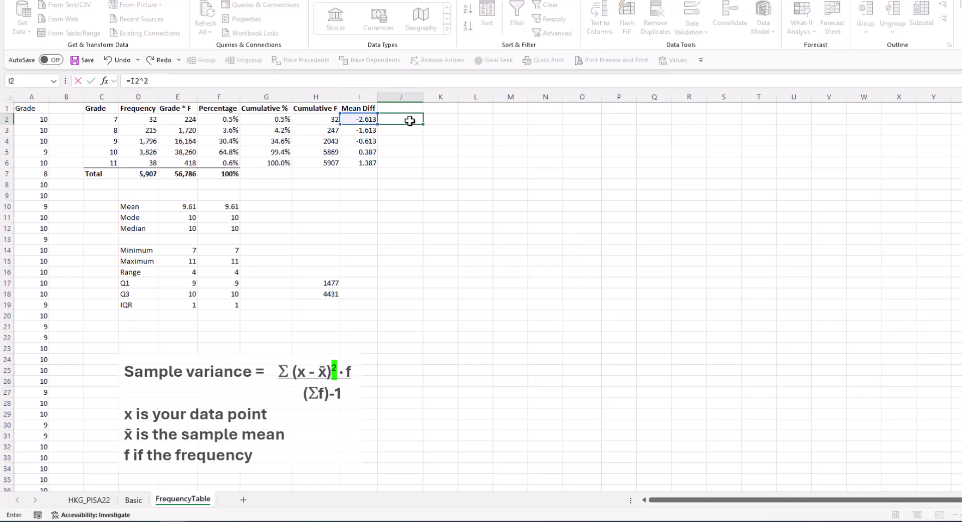
key(Return)
double_click(425, 127)
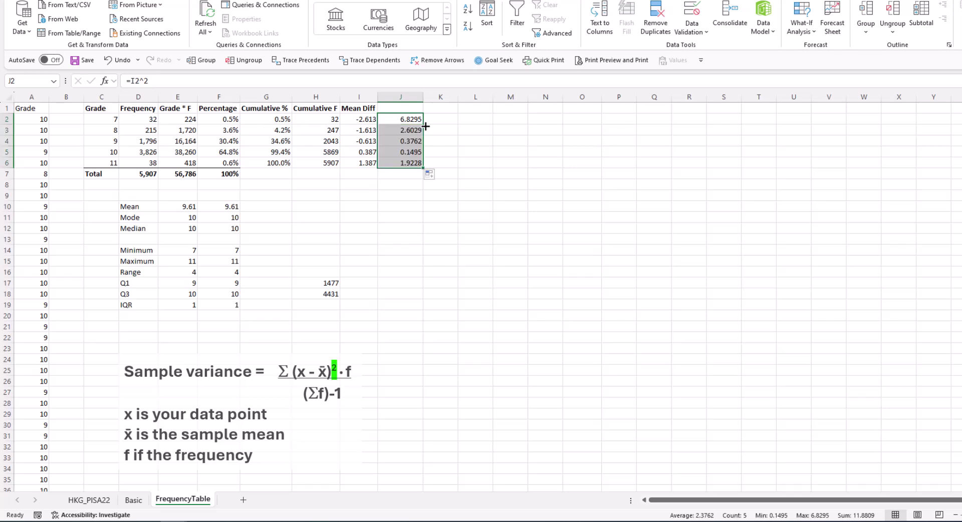
Head the squared differences column "MD Squared" in cell J1.
click(407, 108)
text(MD Squared)
key(Return)
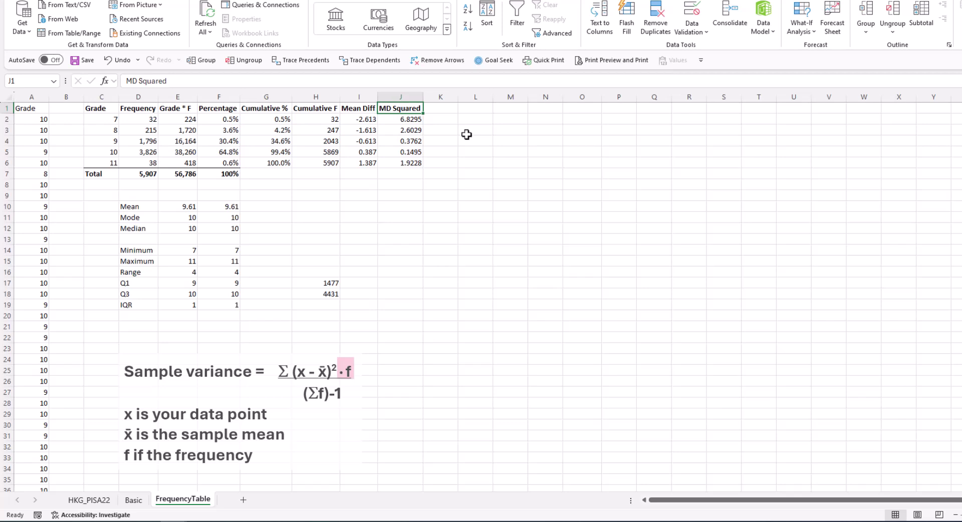
Multiply the squared differences by frequency with =J2*D2 in cell K2, fill down to K6 and check the last formula.
key(Down)
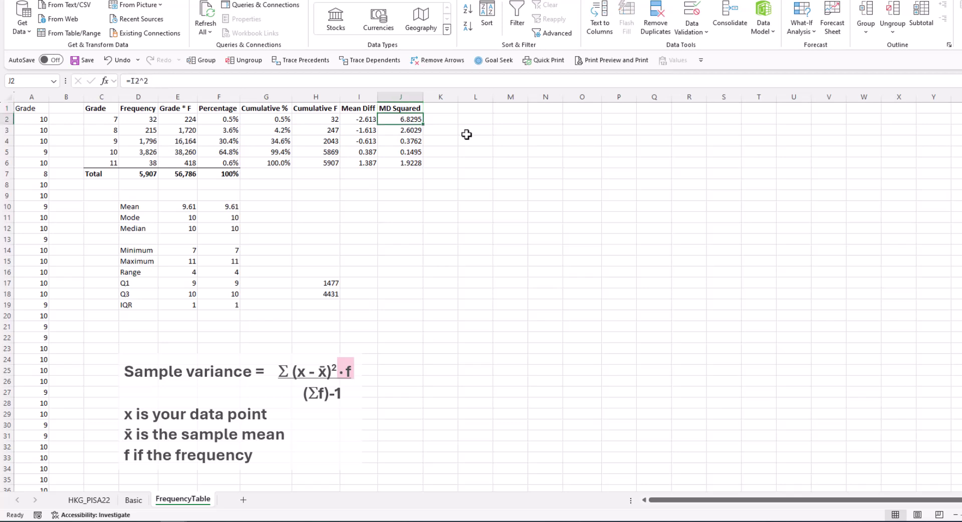
key(Right)
text(=)
key(Left)
text(*)
key(Left)
key(Left)
key(Left)
key(Left)
key(Left)
key(Left)
key(Left)
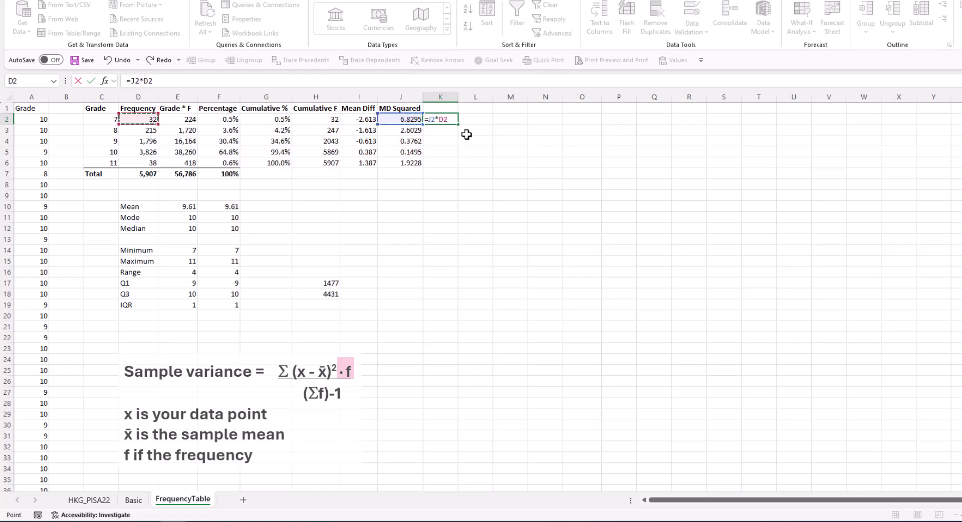
key(Return)
key(Up)
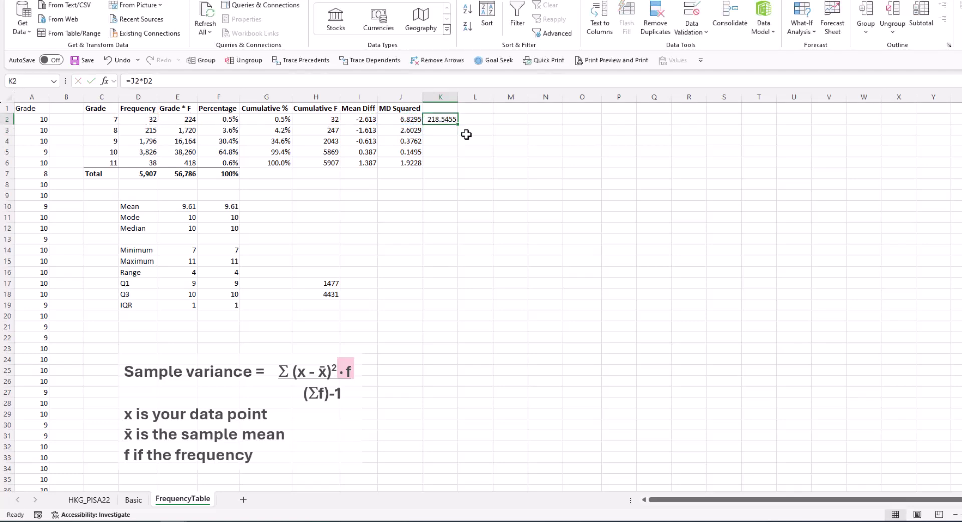
double_click(460, 123)
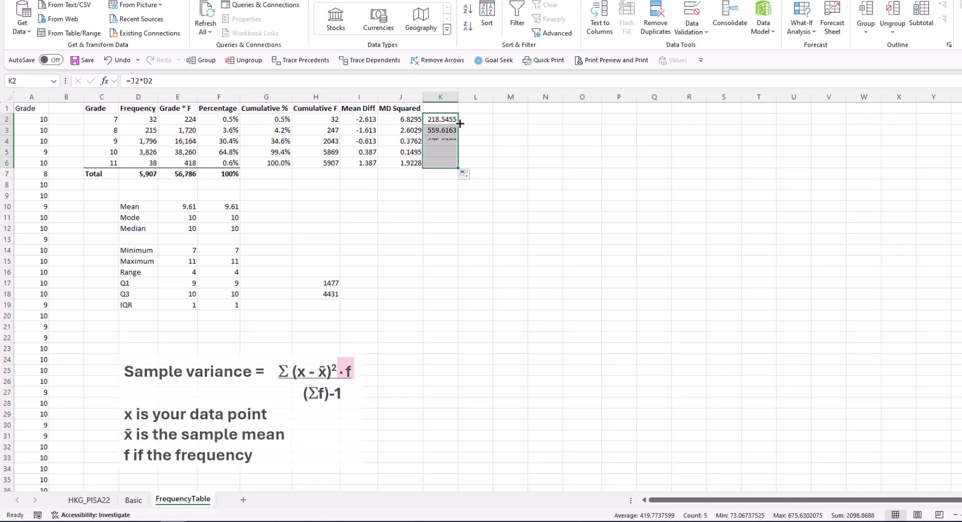
click(449, 165)
double_click(449, 165)
key(Escape)
Head the squared difference times frequency column "MDS * F" in cell K1.
click(444, 110)
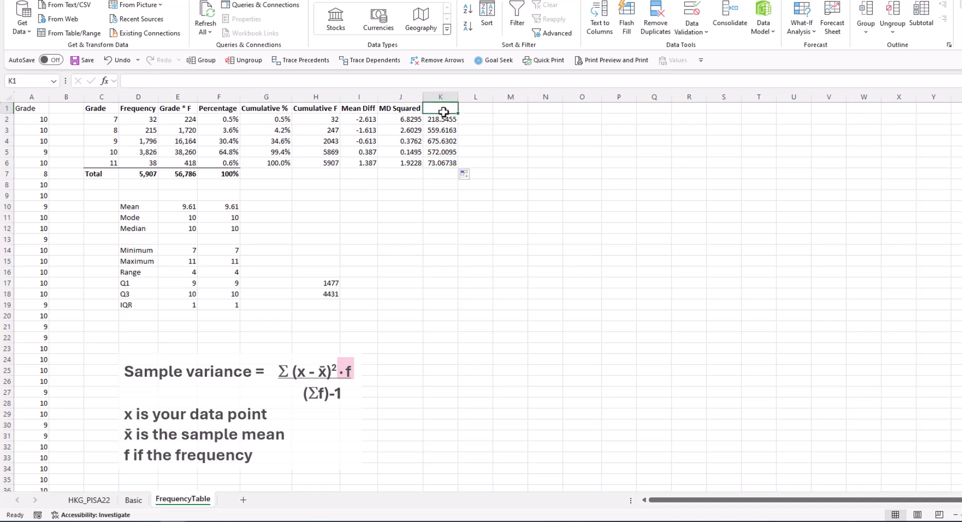
text(MDS)
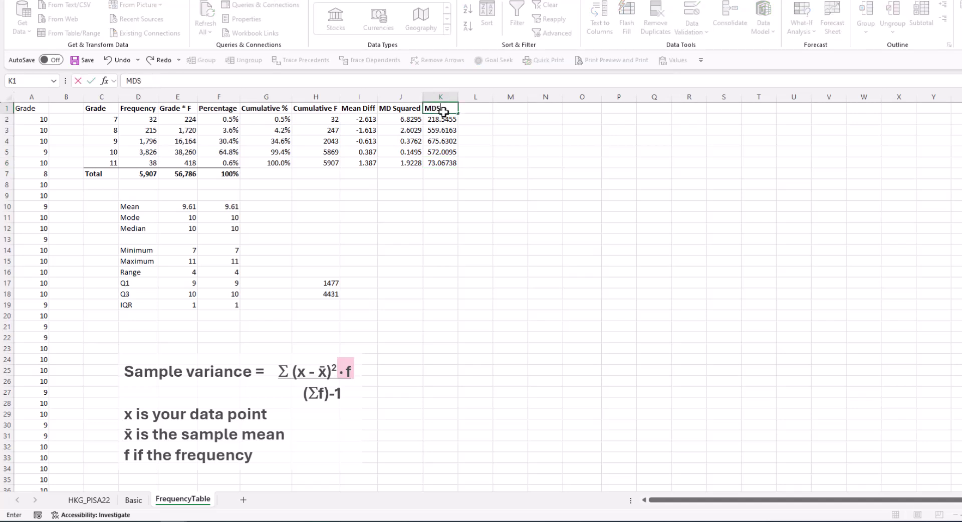
key(Return)
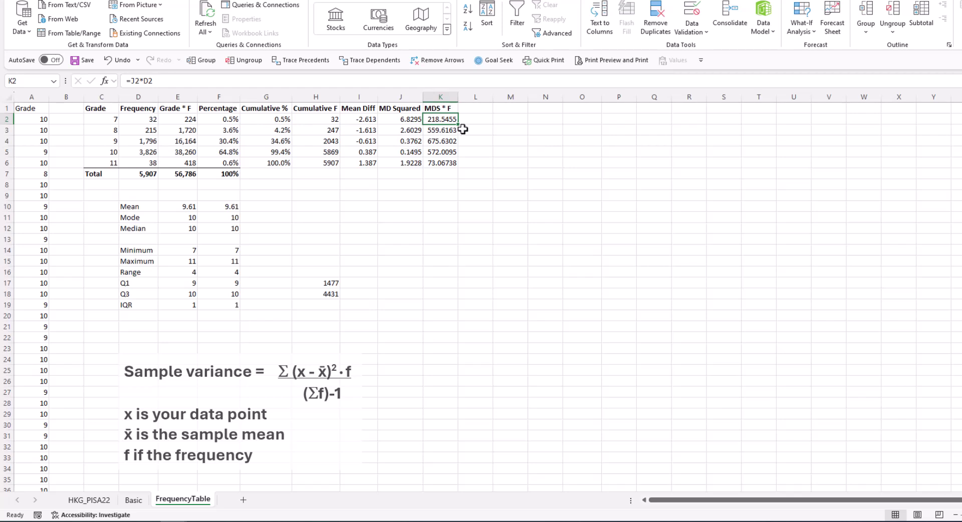
Calculate squared mean difference times frequency in one formula, =(C2-$E$10)^2*D2, in cell L2 and fill it down to L6.
click(485, 119)
text(=()
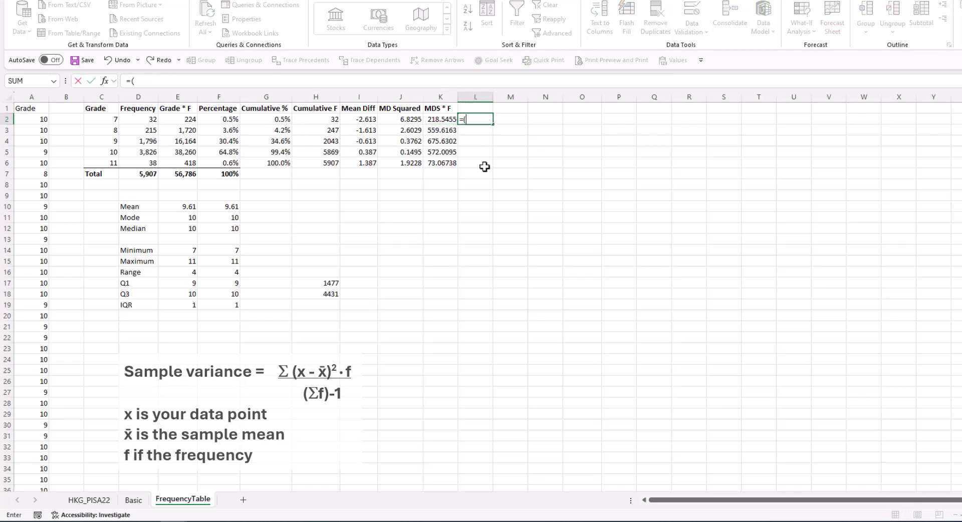
click(99, 122)
text(-)
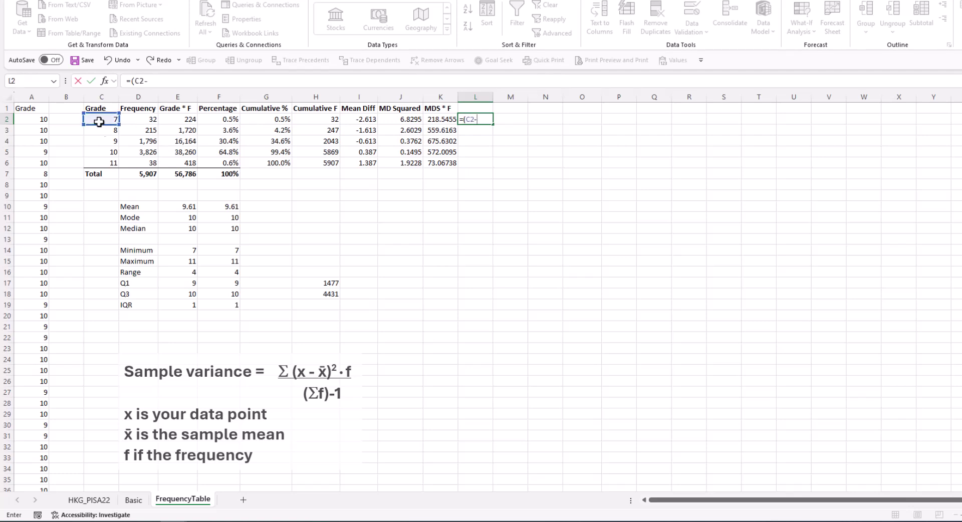
click(178, 207)
key(F4)
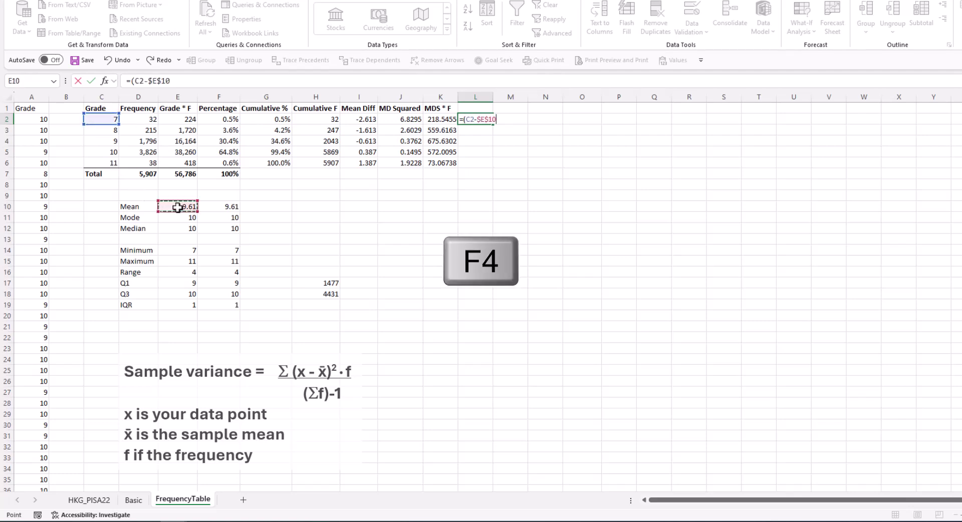
text()^)
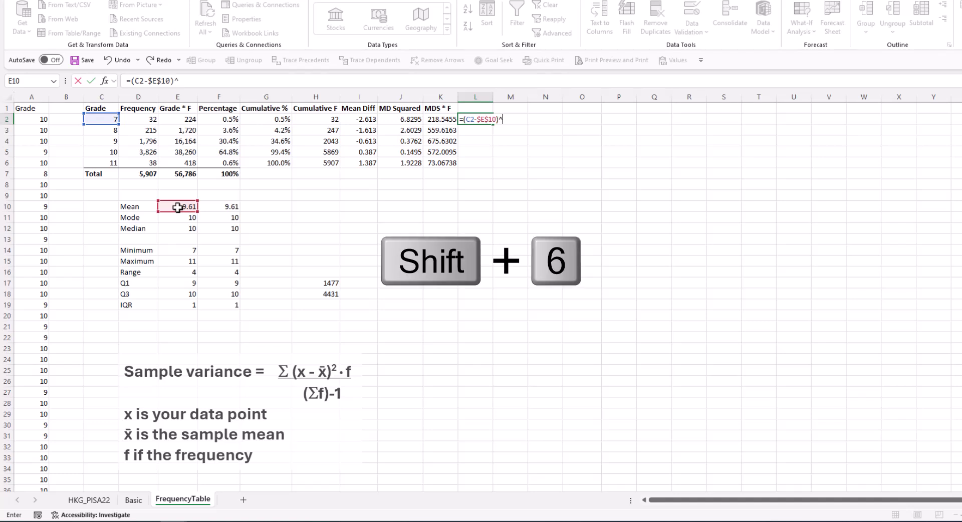
text(2)
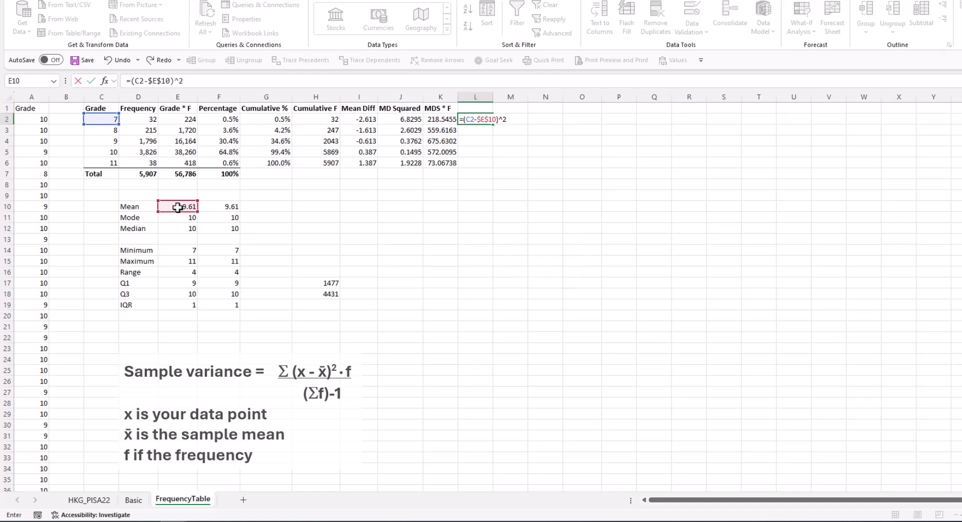
text(*)
click(147, 118)
key(Return)
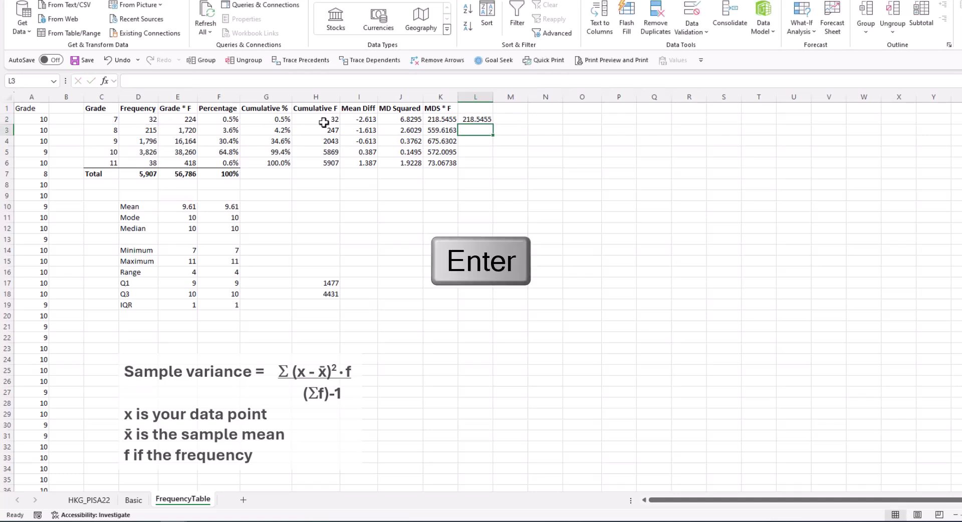
double_click(495, 126)
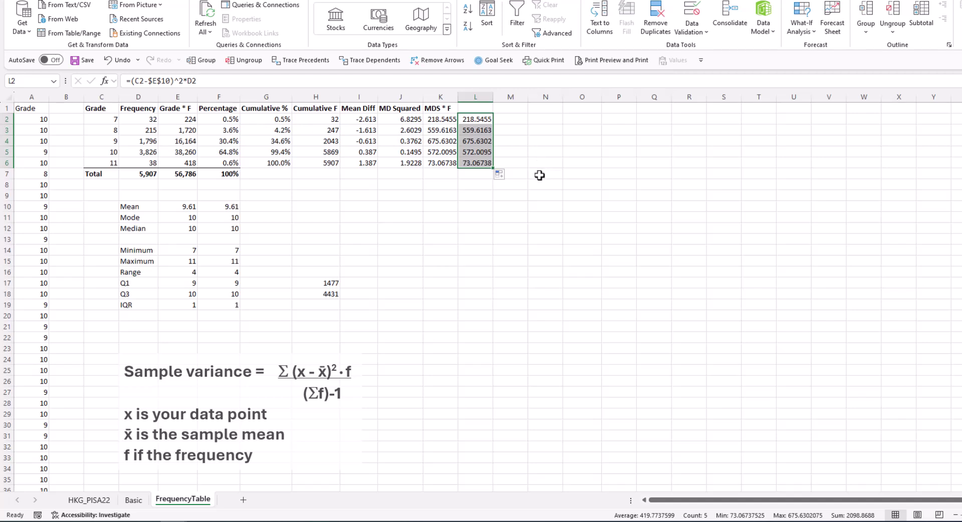
click(543, 176)
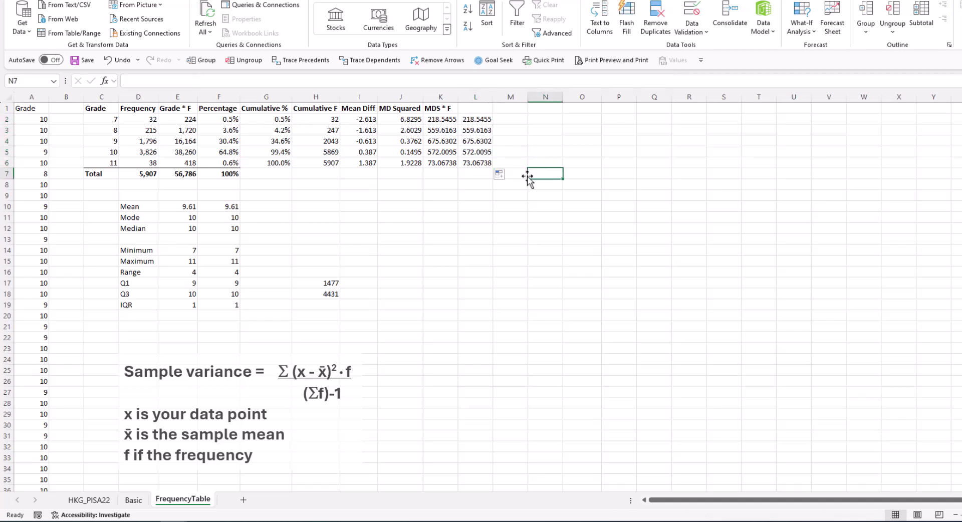
Head the combined-formula column "MDS * F" in cell L1.
click(473, 108)
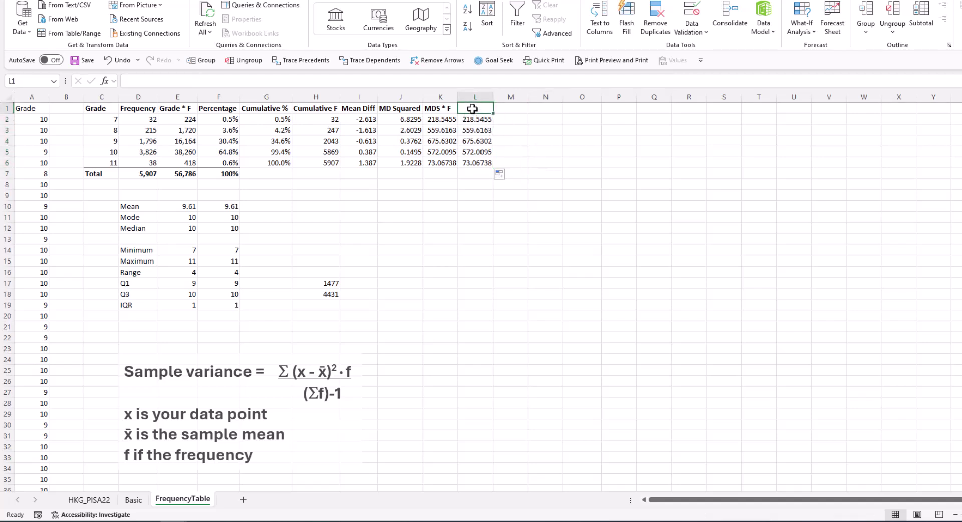
text(MDS * F)
key(Return)
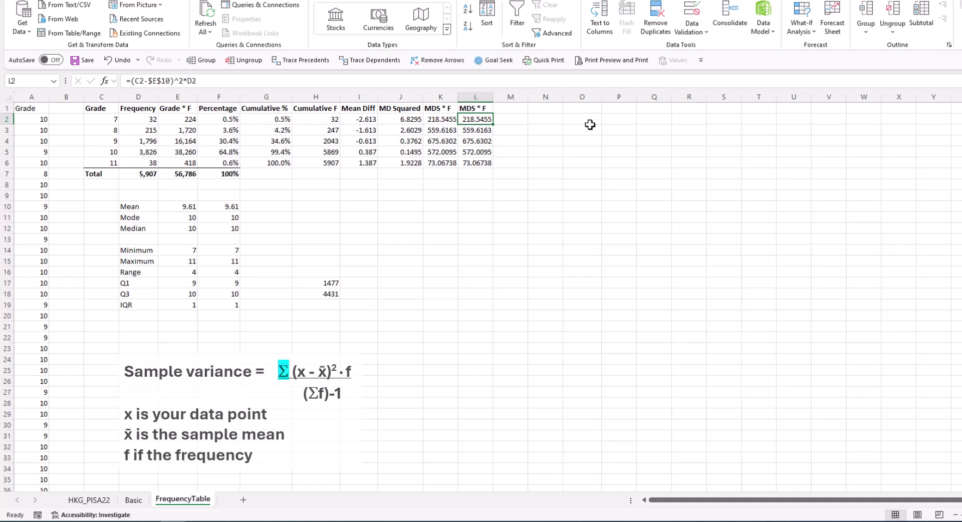
Total the squared differences times frequency in cell K7 with =SUM(K2:K6).
key(Left)
key(Down)
key(Down)
key(Down)
key(Down)
key(Down)
text(=s)
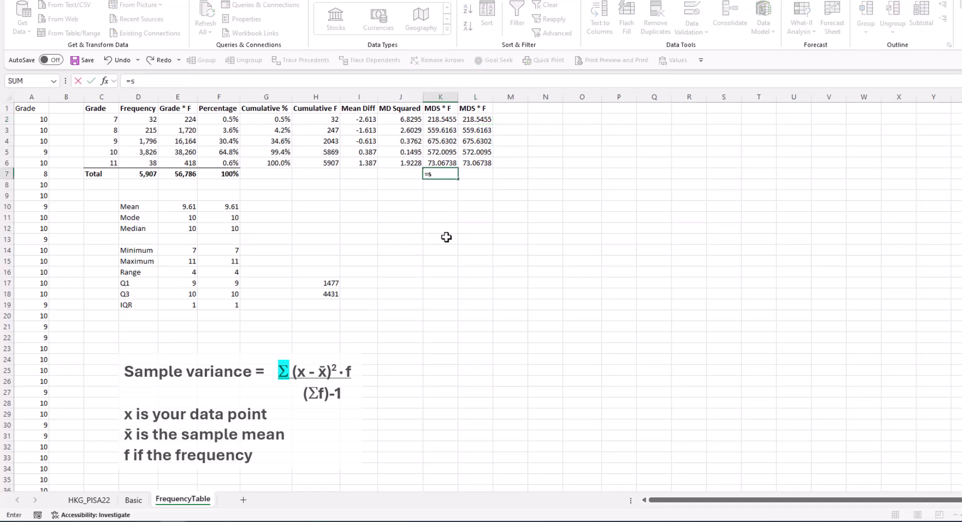
text(um()
key(Up)
key(Up)
key(Up)
key(Up)
key(Up)
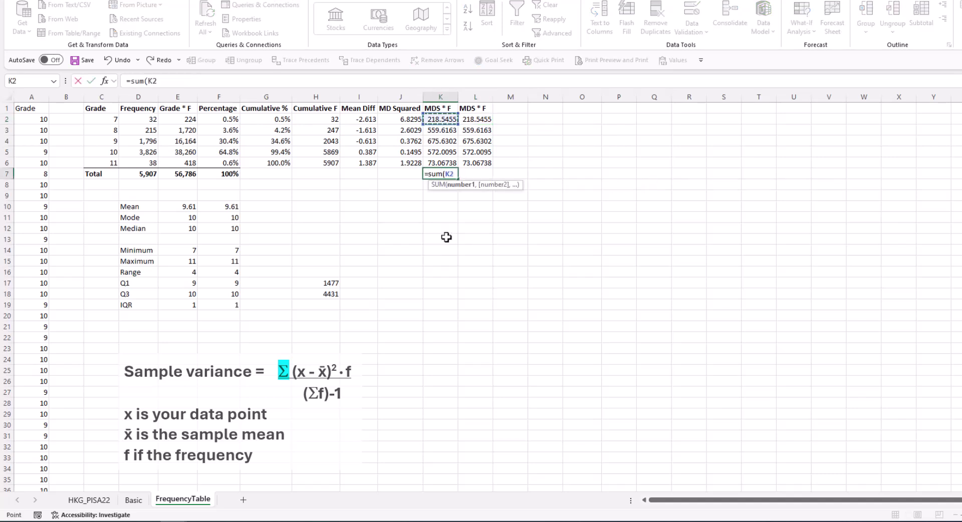
key(F8)
key(Down)
key(Down)
key(Down)
key(Down)
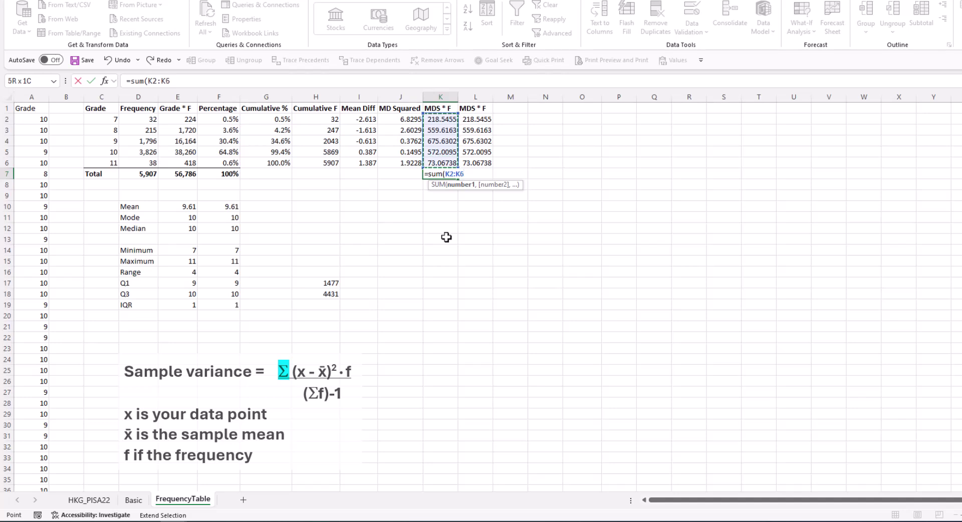
key(Return)
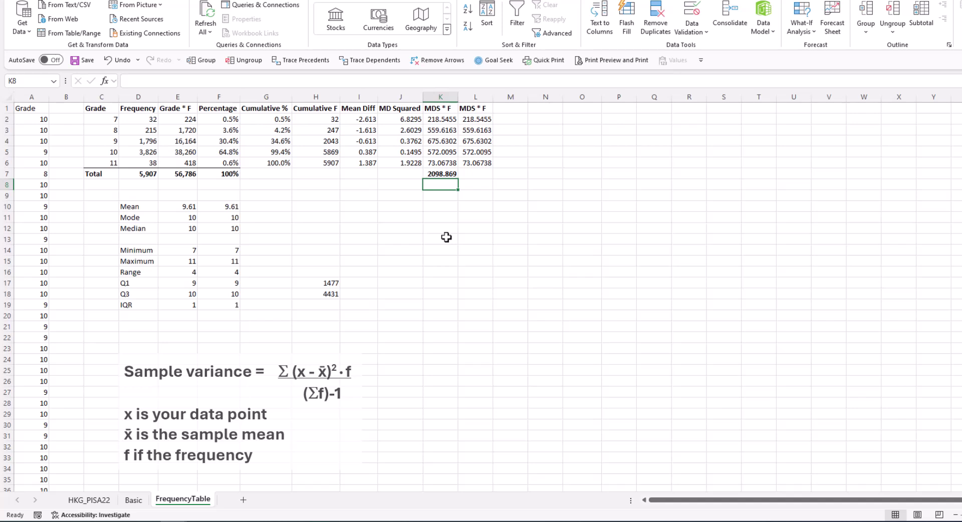
Label cell D20 "Variance" and calculate the sample variance manually in E20 with =K7/(D7-1).
click(144, 316)
text(Variance)
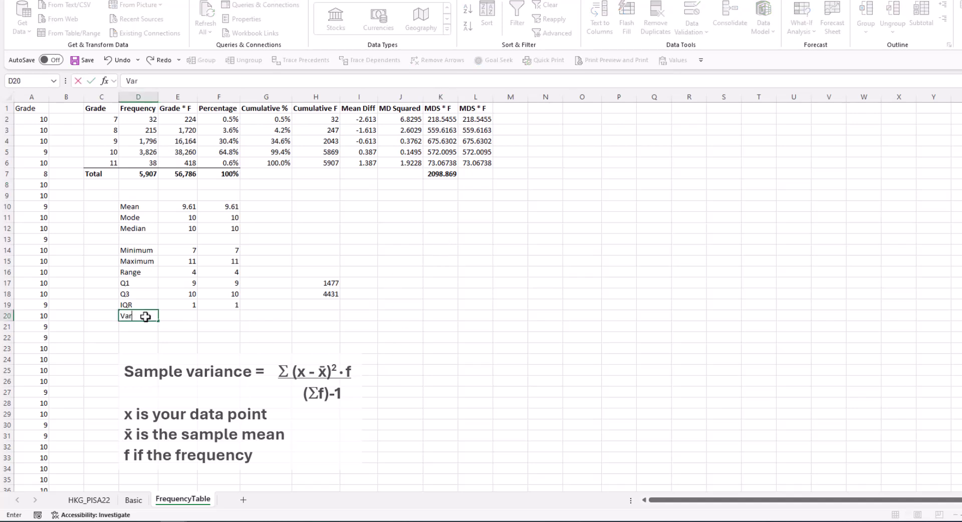
key(Tab)
text(=)
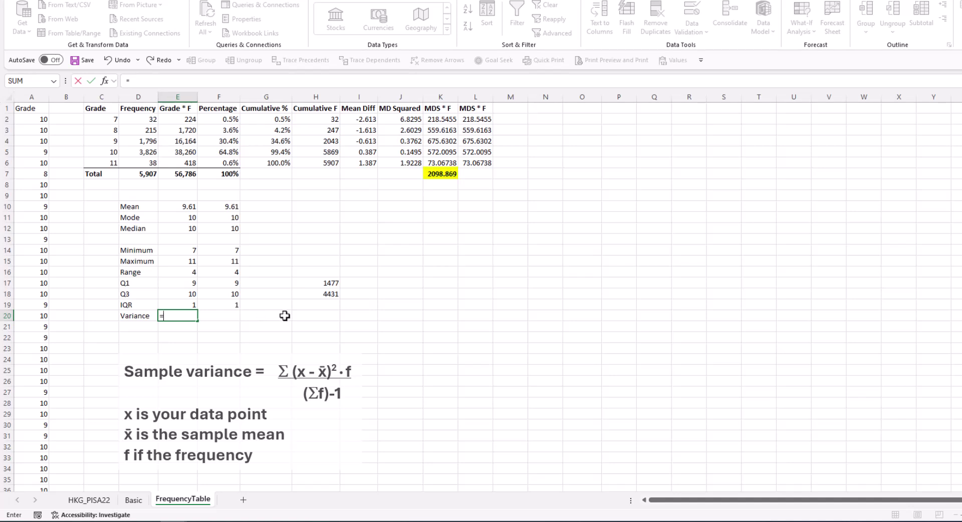
click(434, 174)
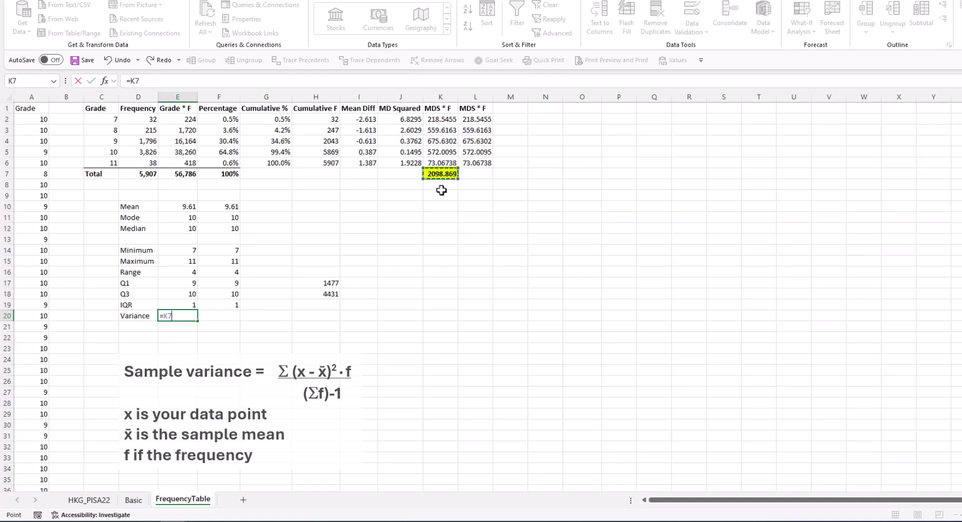
text(/)
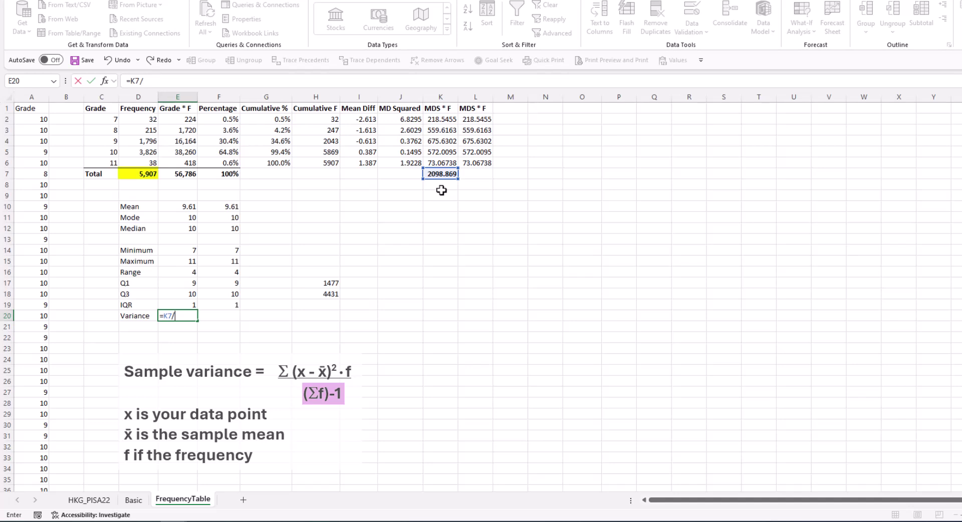
text(()
click(129, 176)
text(-1))
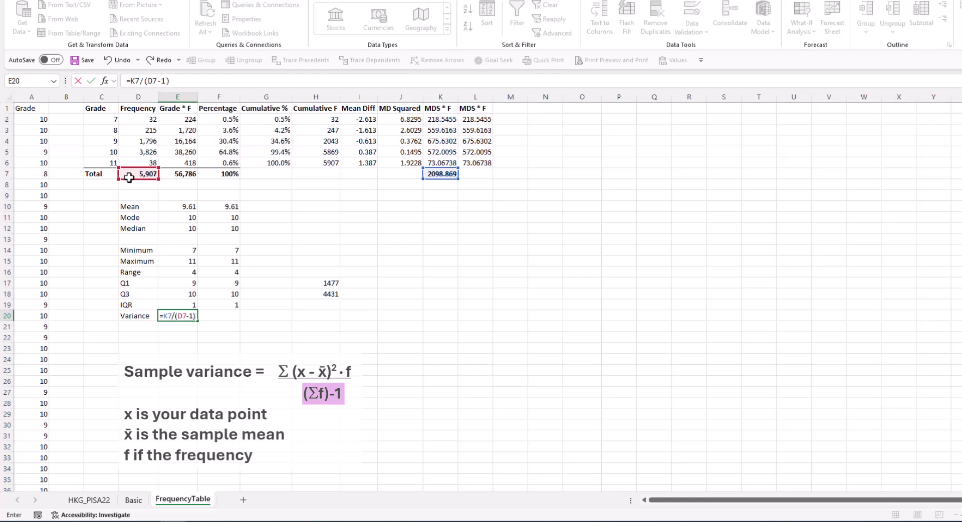
key(Return)
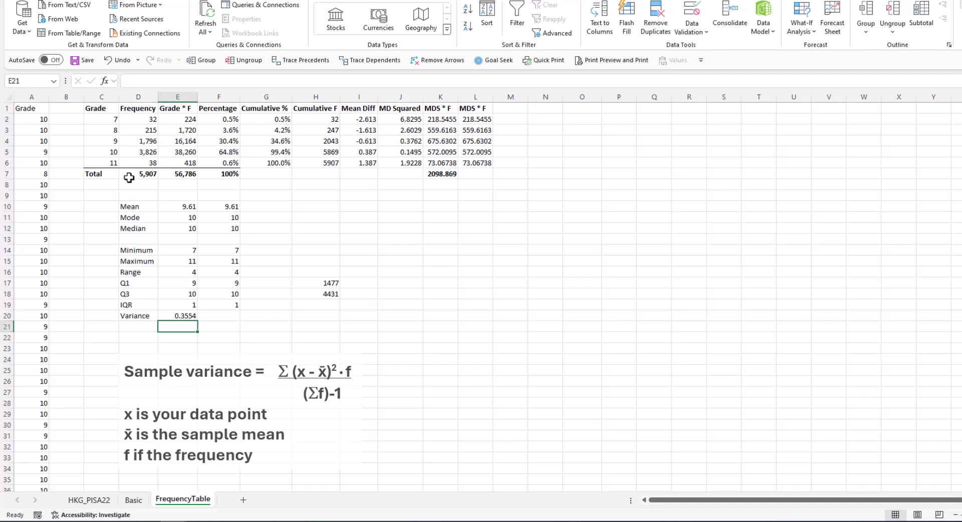
Calculate the sample variance of the raw grades in cell F20 with =VAR.S(A2:A5908).
key(Up)
key(Right)
text(=v)
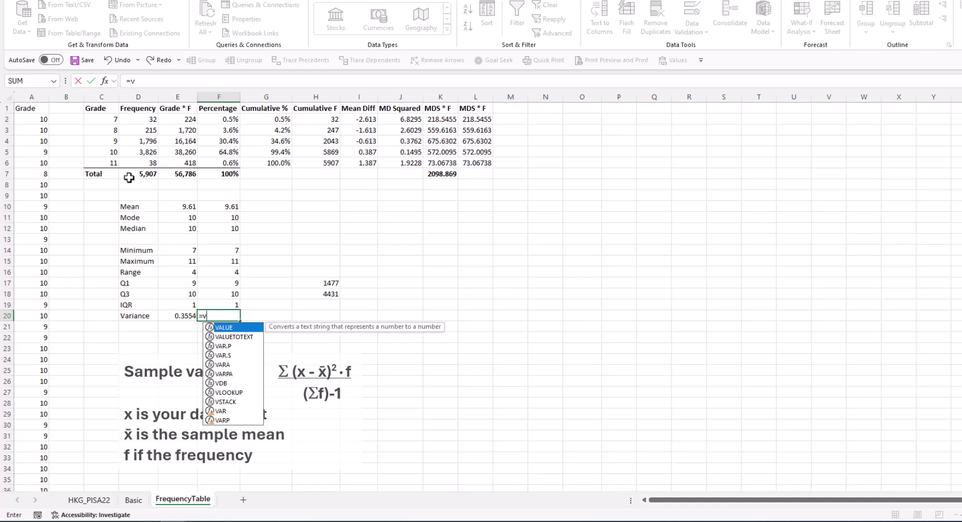
text(ar.s()
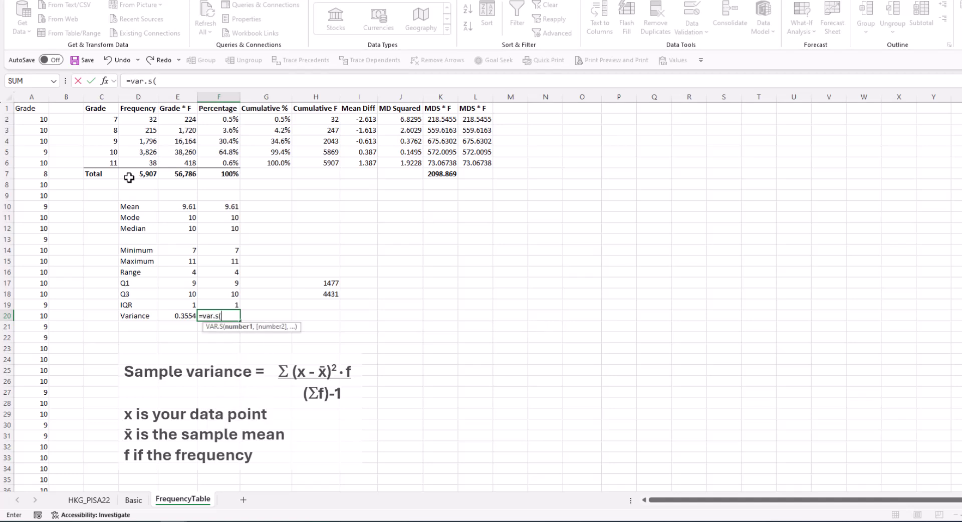
click(42, 121)
key(ctrl+shift+Down)
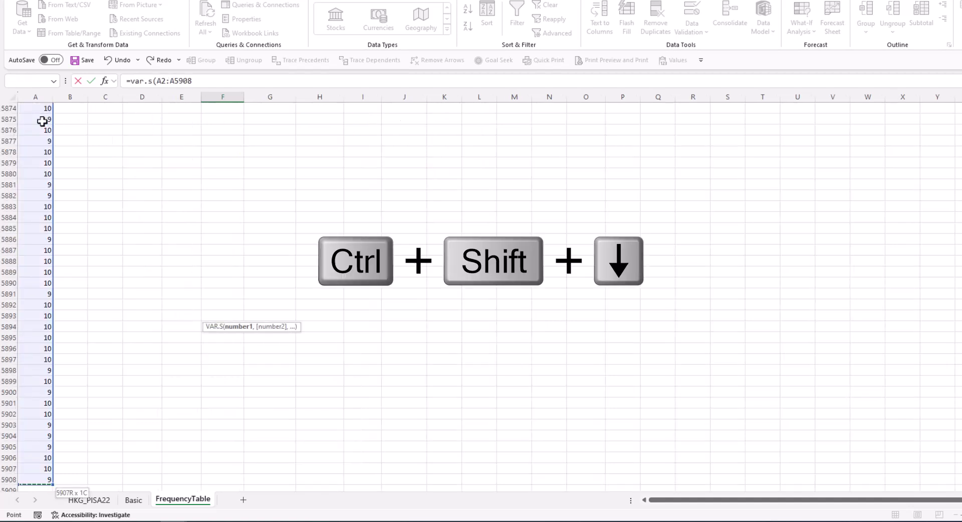
text())
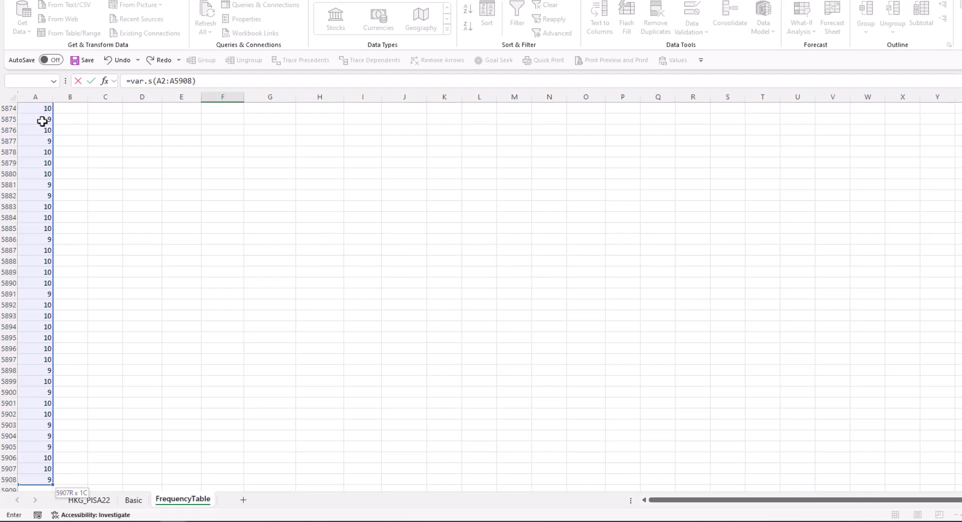
key(Return)
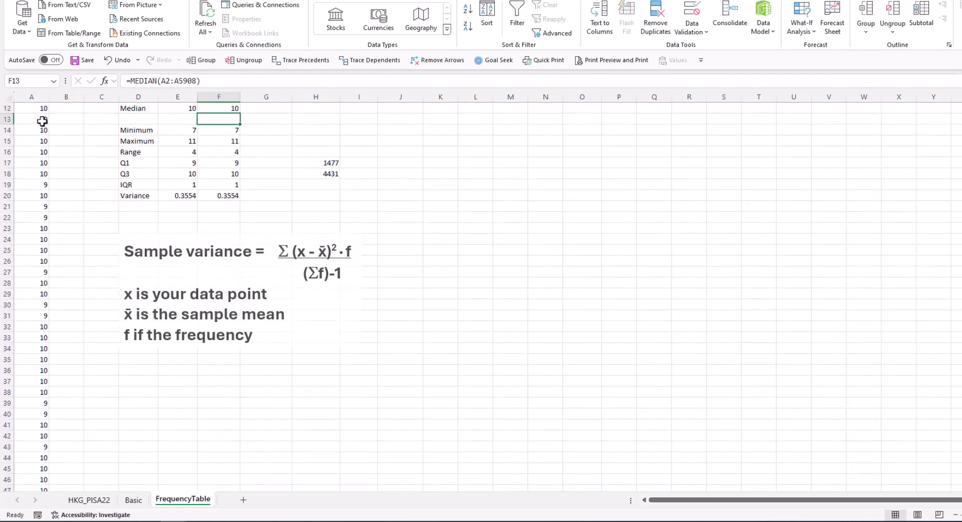
Calculate the standard deviation manually in cell E21 as the square root of the variance, =SQRT(E20).
key(Down)
key(Down)
key(Down)
key(Down)
key(Down)
key(Down)
key(Down)
key(Down)
key(Left)
key(Left)
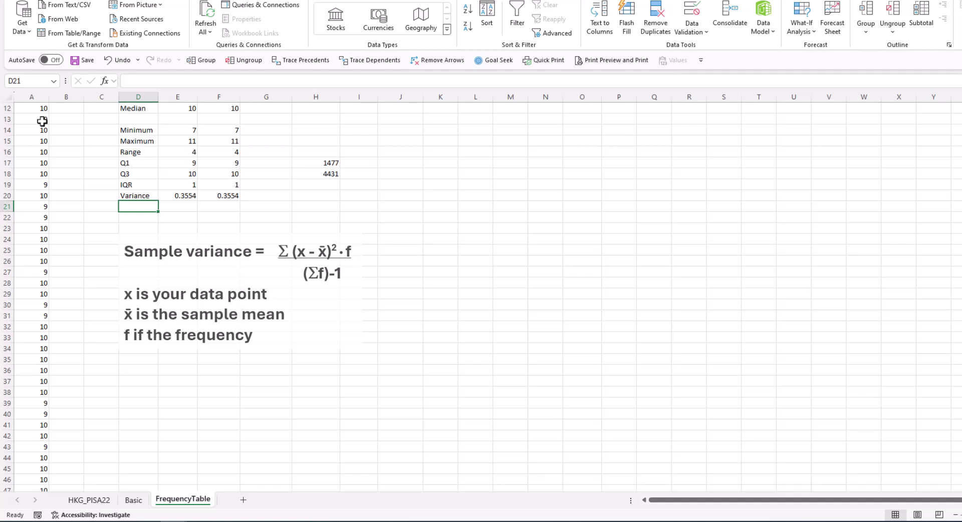
key(Right)
text(=sqrt()
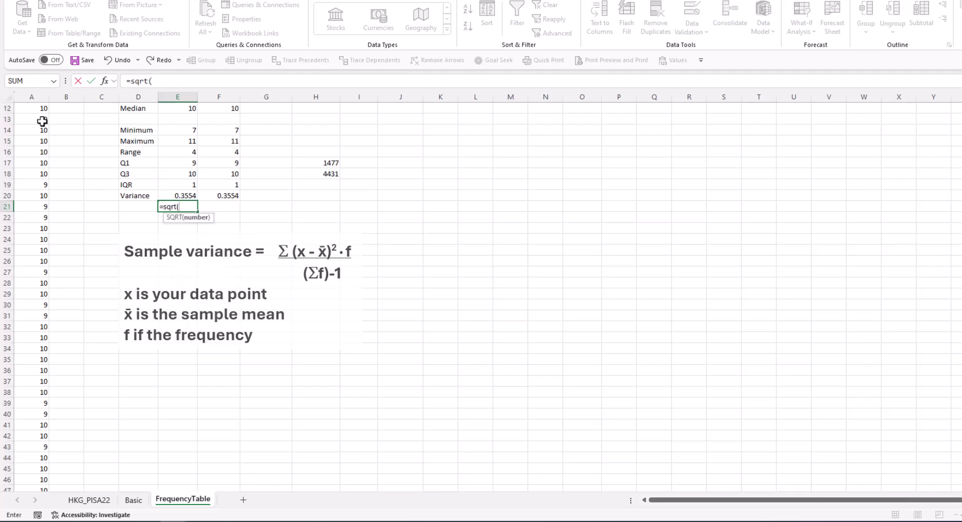
click(191, 196)
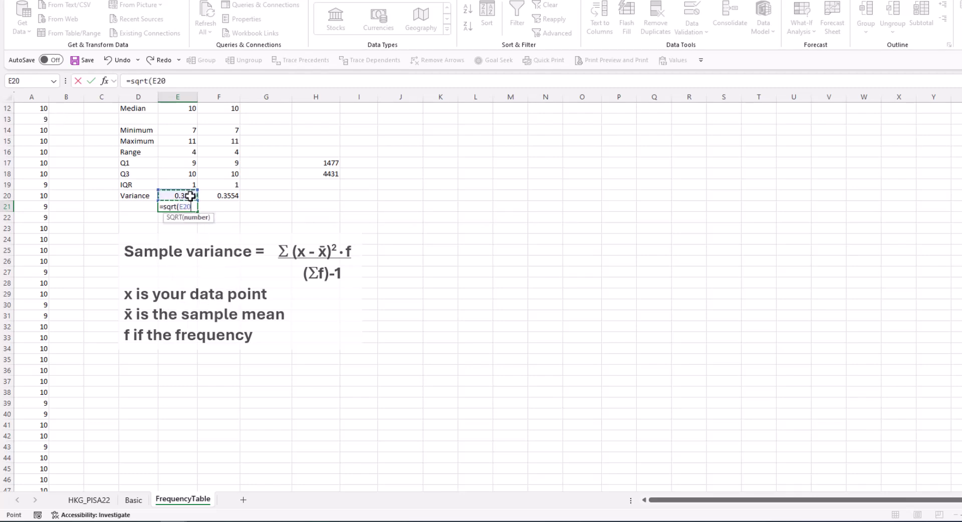
text())
key(Return)
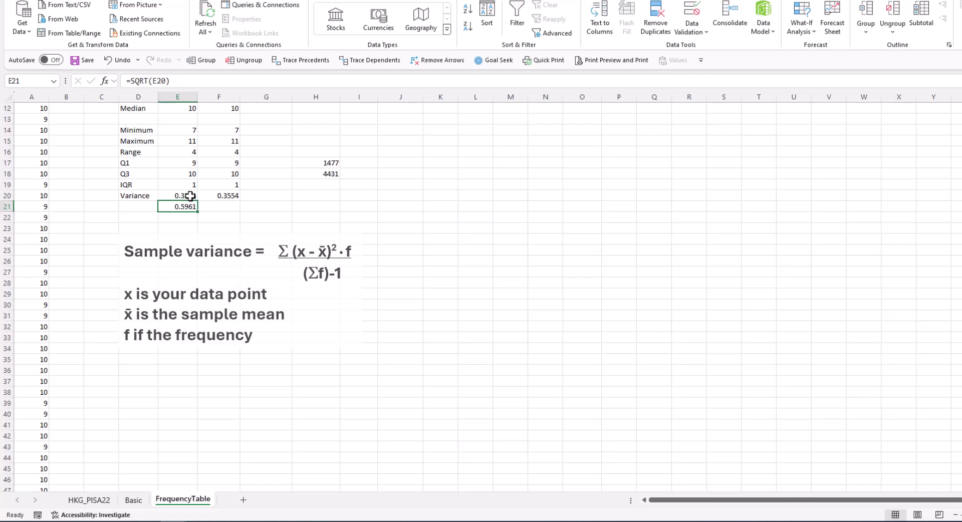
Reference the mean in cell I21 with =E10.
key(Right)
key(Right)
key(Right)
key(Right)
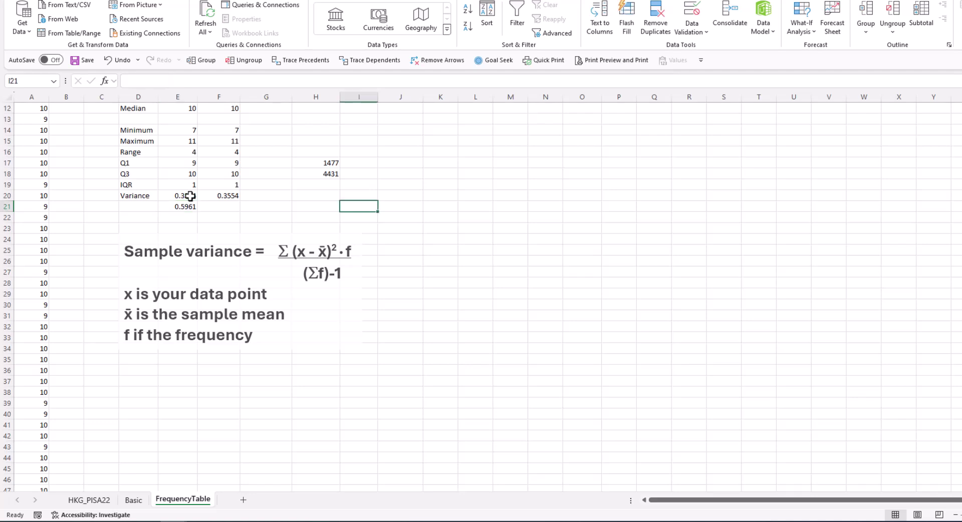
text(=)
scroll(190, 196, up, 3)
click(193, 184)
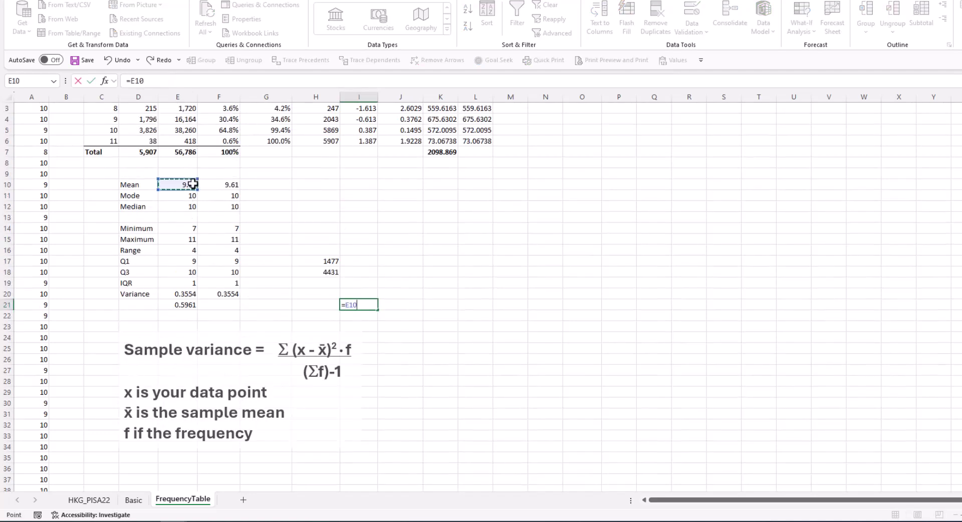
key(Return)
Calculate one standard deviation below the mean in cell H21 with =I21-E21.
key(Up)
key(Left)
text(=)
key(Right)
text(-)
key(Left)
key(Left)
key(Left)
key(Return)
key(Up)
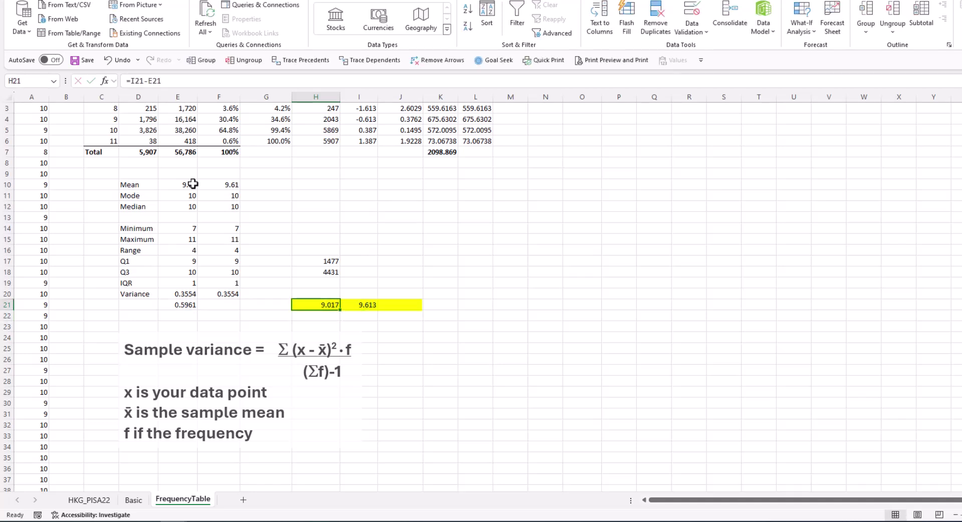
Calculate one standard deviation above the mean in cell J21 with =I21+E21.
key(Right)
key(Right)
text(=)
key(Left)
text(+)
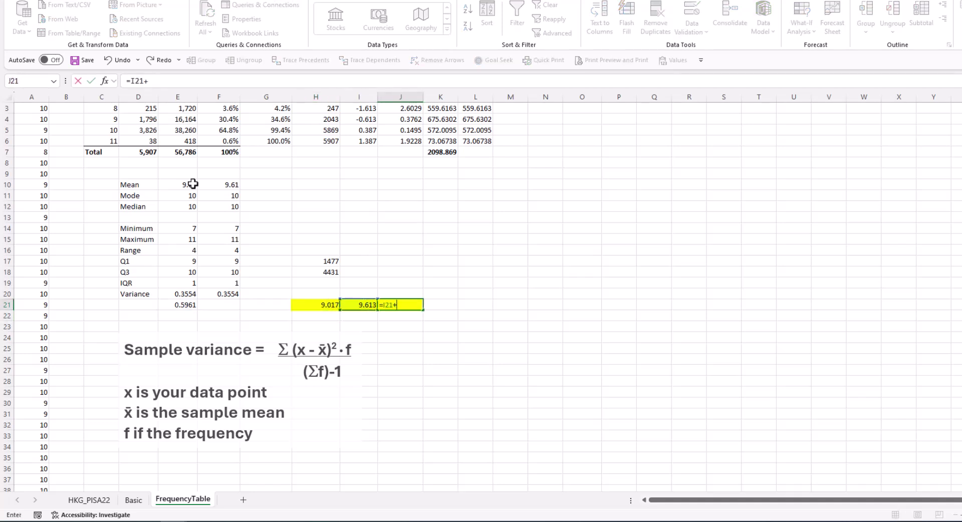
click(176, 304)
key(Return)
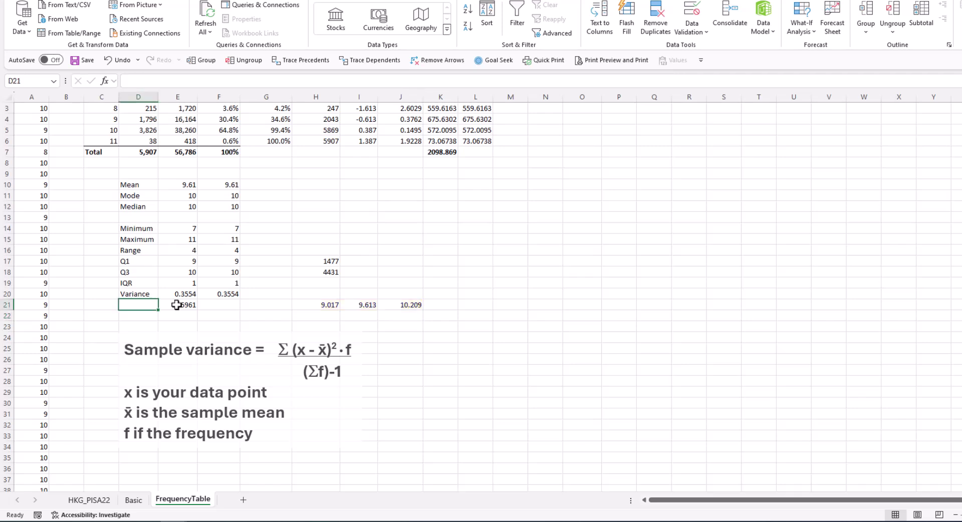
Label cell D21 "STD" and calculate the raw grades' sample standard deviation in F21 with =STDEV.S(A2:A5908).
text(STD)
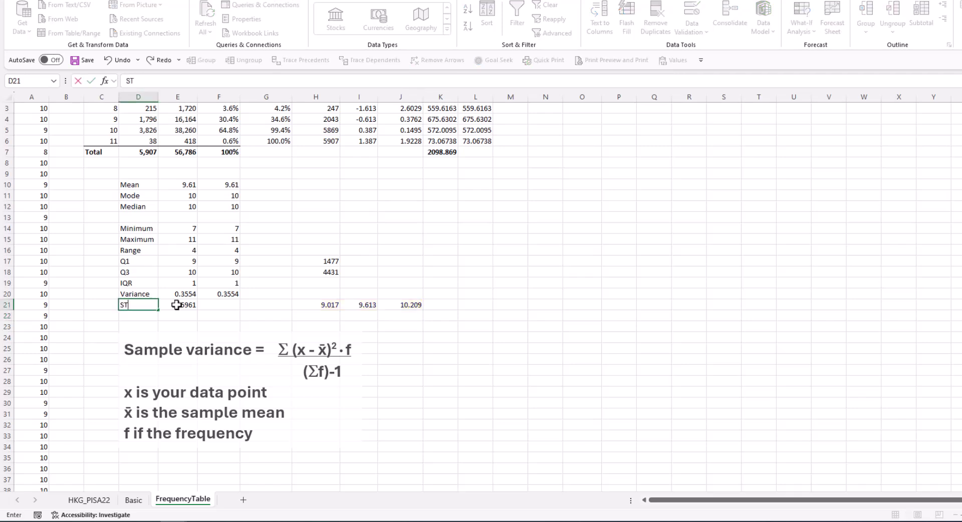
key(Tab)
key(Tab)
text(=stde)
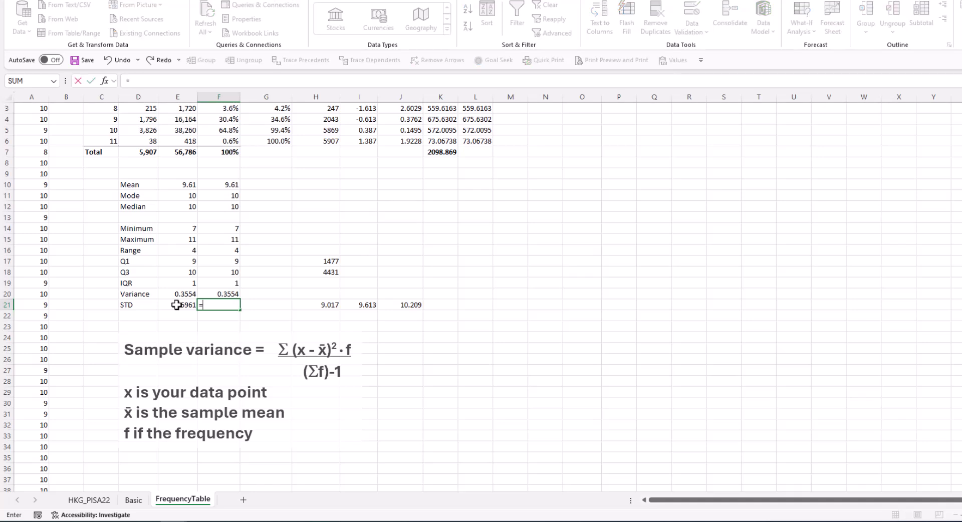
key(Down)
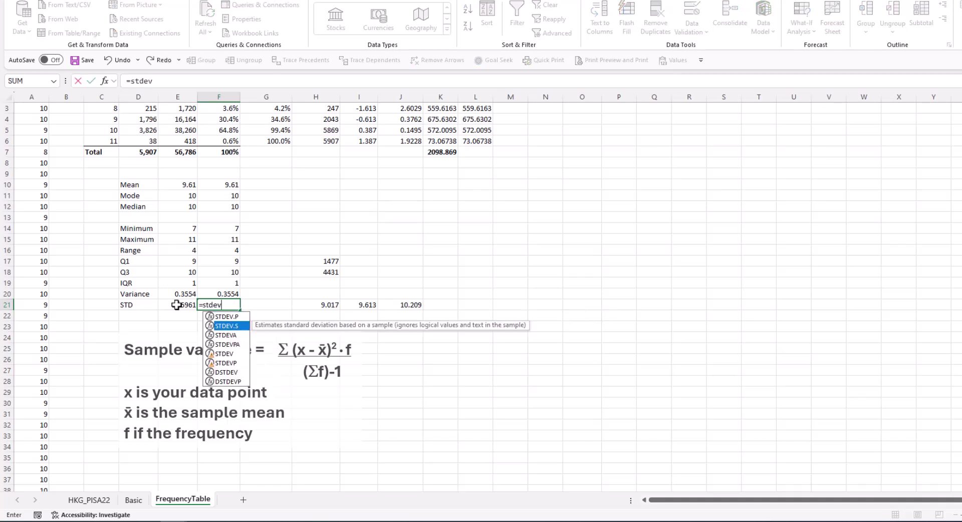
key(Tab)
scroll(176, 304, up, 1)
click(20, 119)
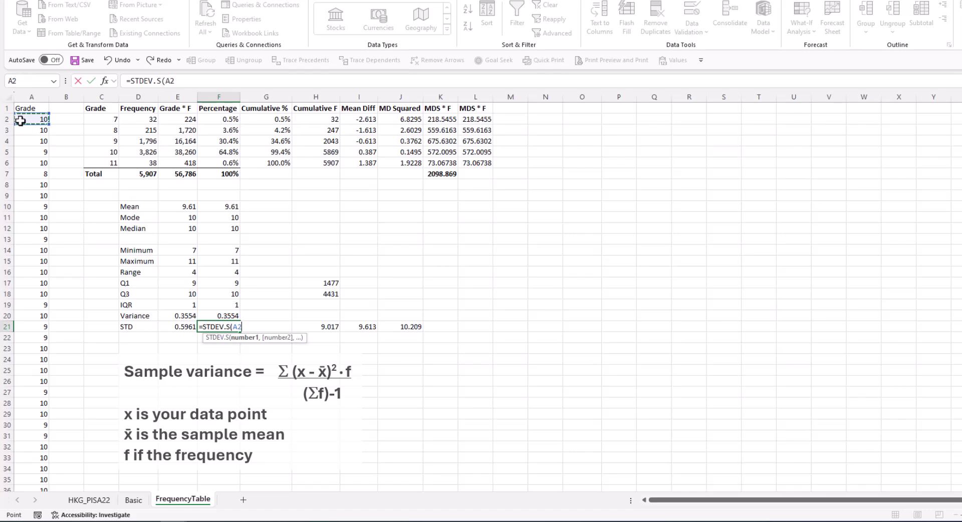
key(ctrl+shift+Down)
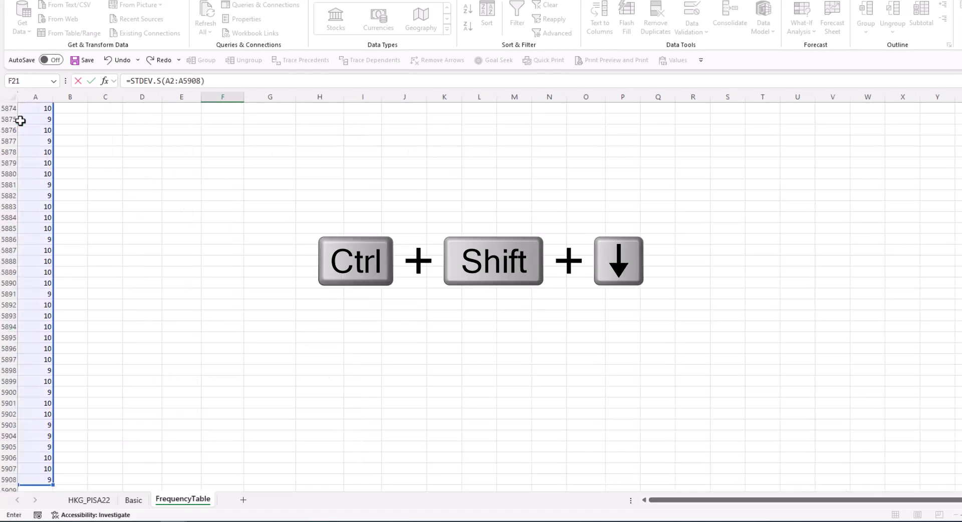
key(Return)
key(ctrl+Up)
key(ctrl+Up)
key(ctrl+Up)
key(ctrl+Up)
key(ctrl+Up)
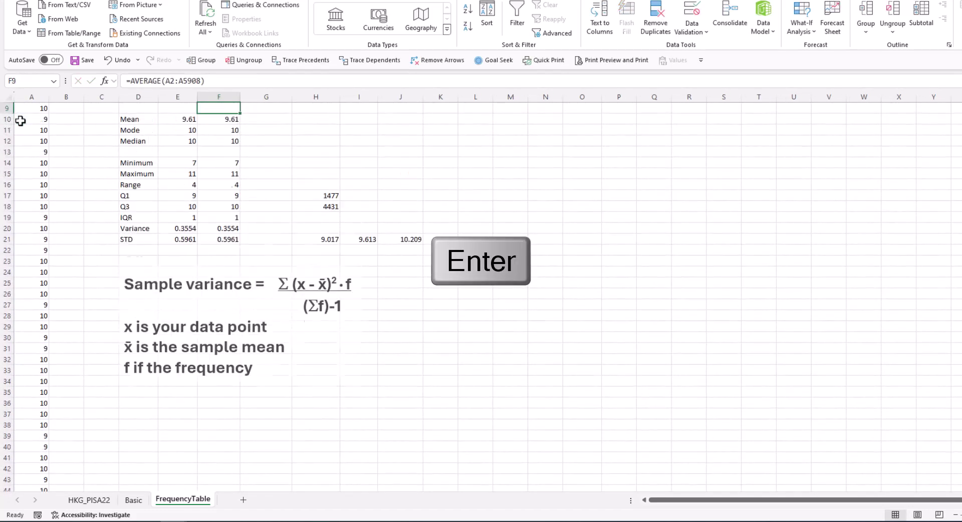